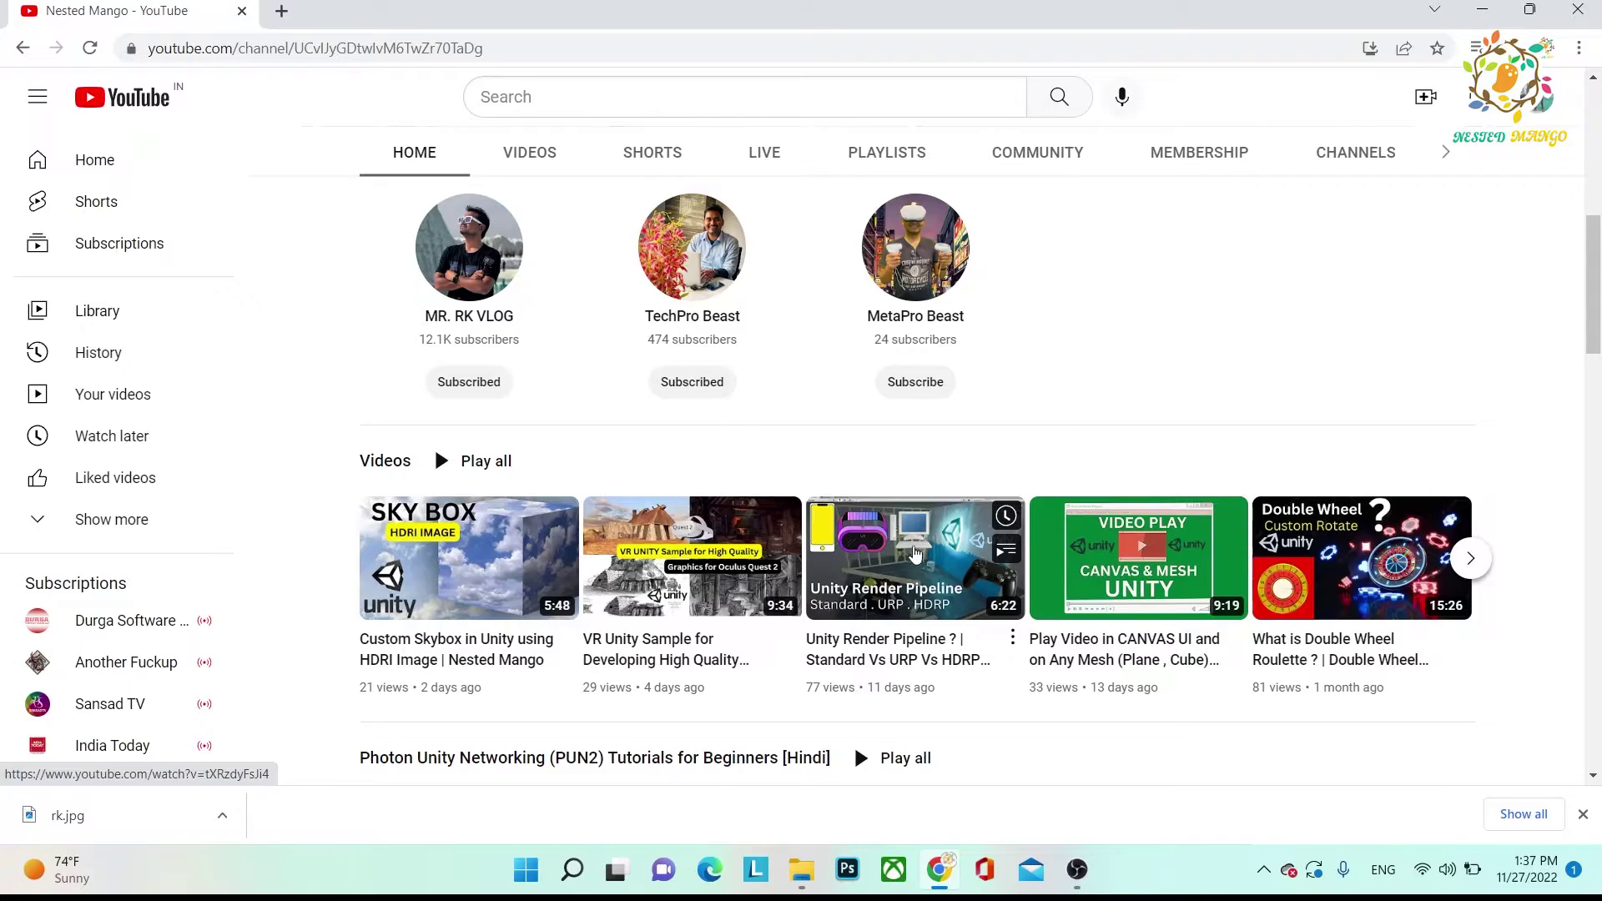
left_click(1594, 159)
left_click_drag(1594, 159, 1594, 326)
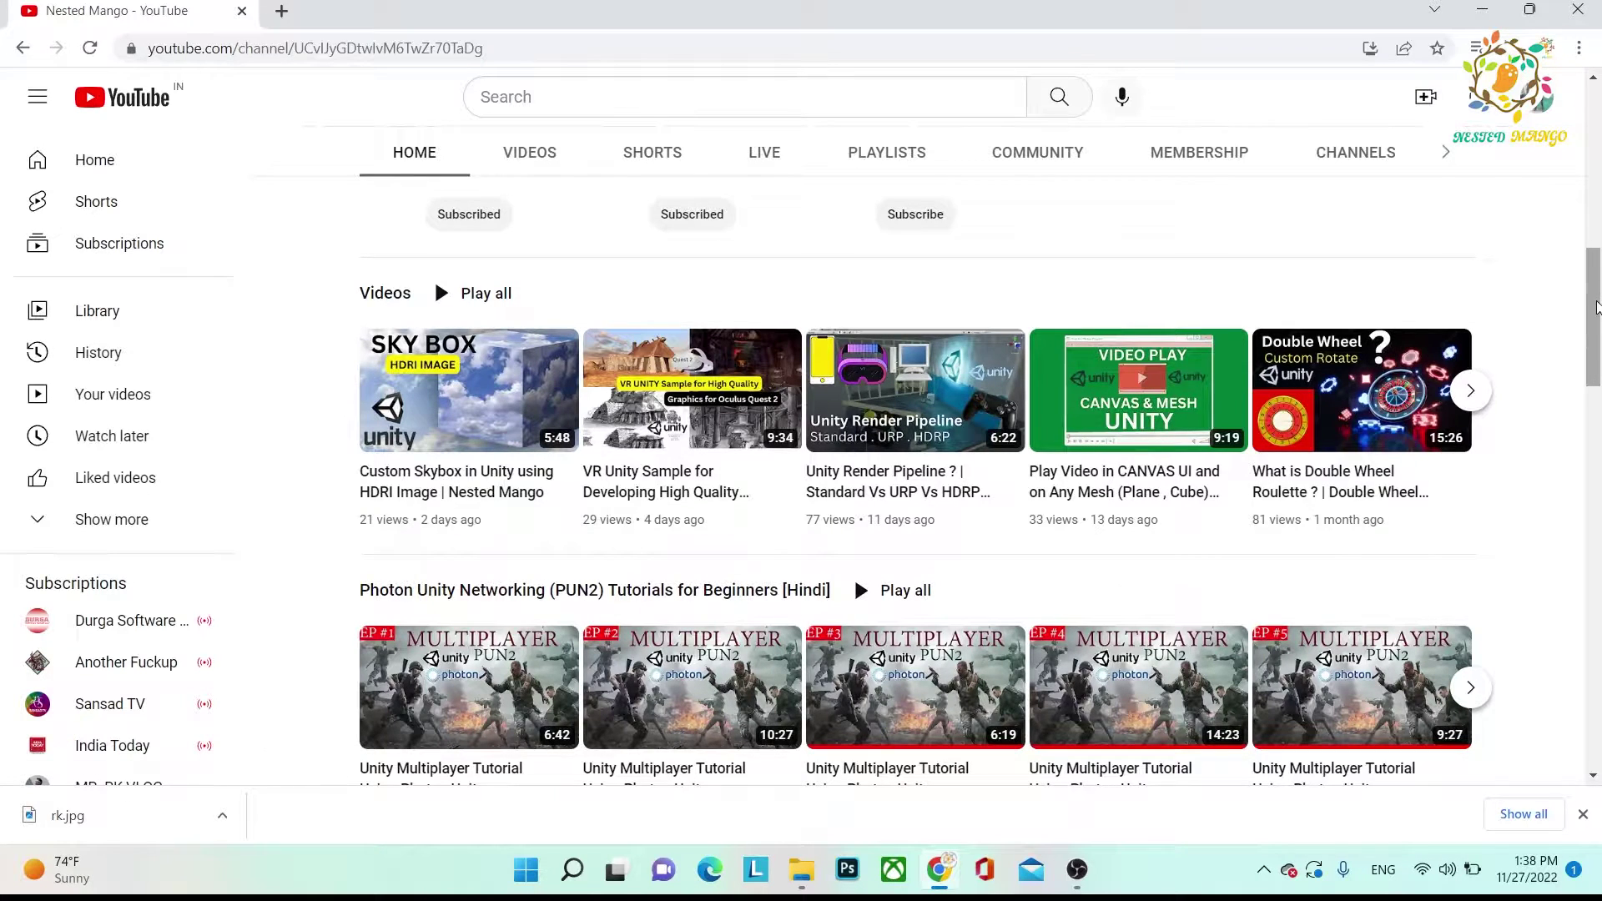
left_click_drag(1596, 309, 1597, 291)
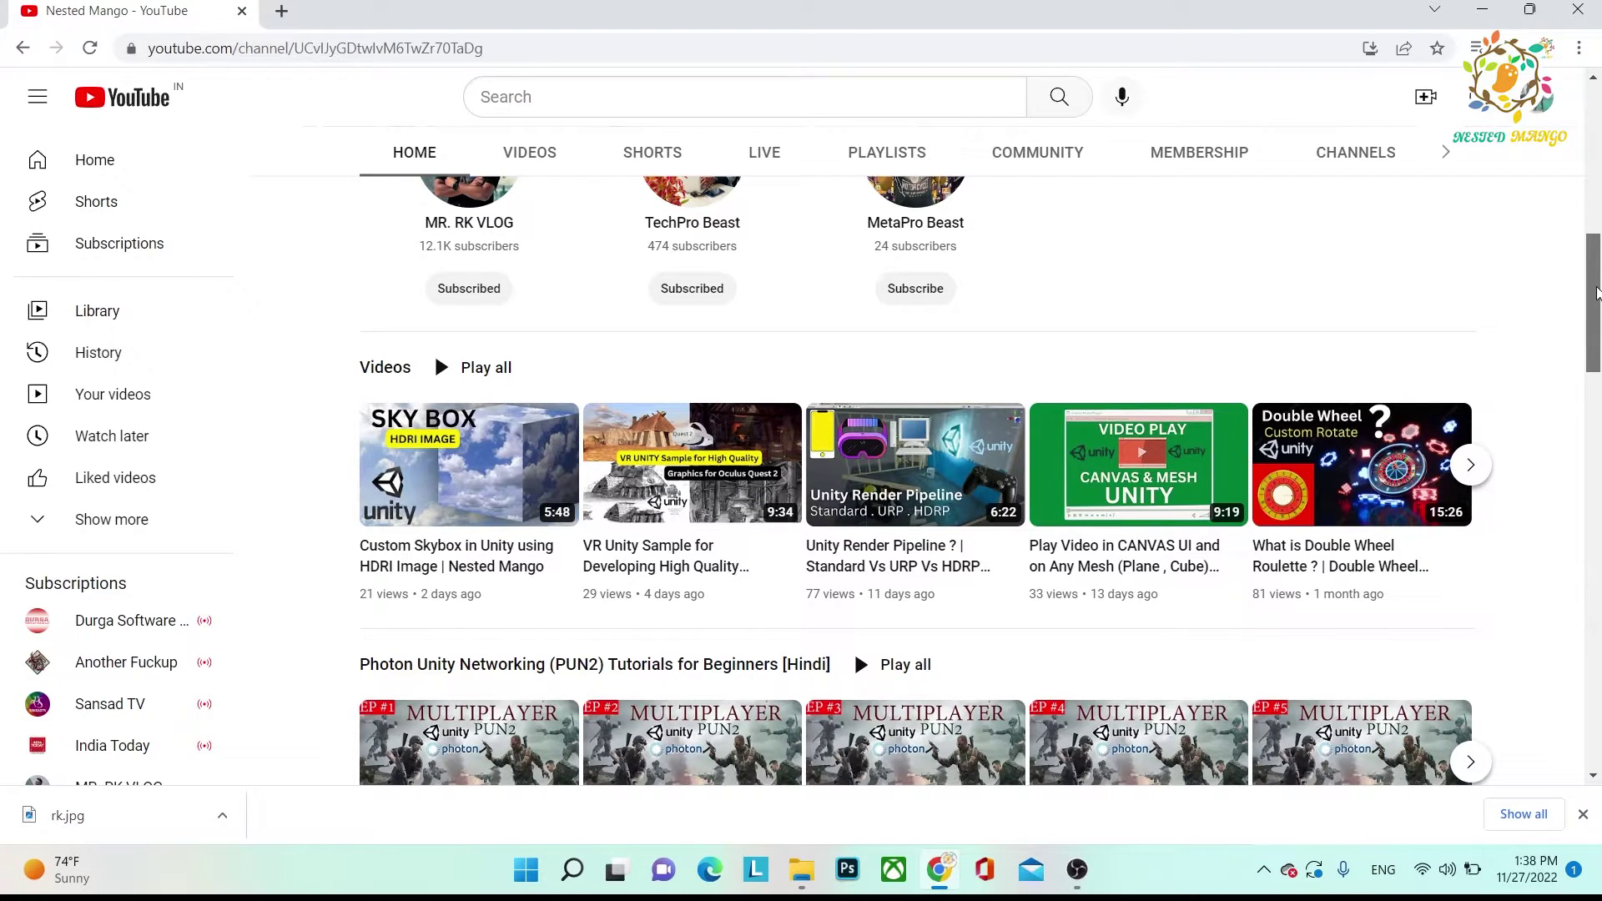
left_click_drag(1597, 292, 1599, 316)
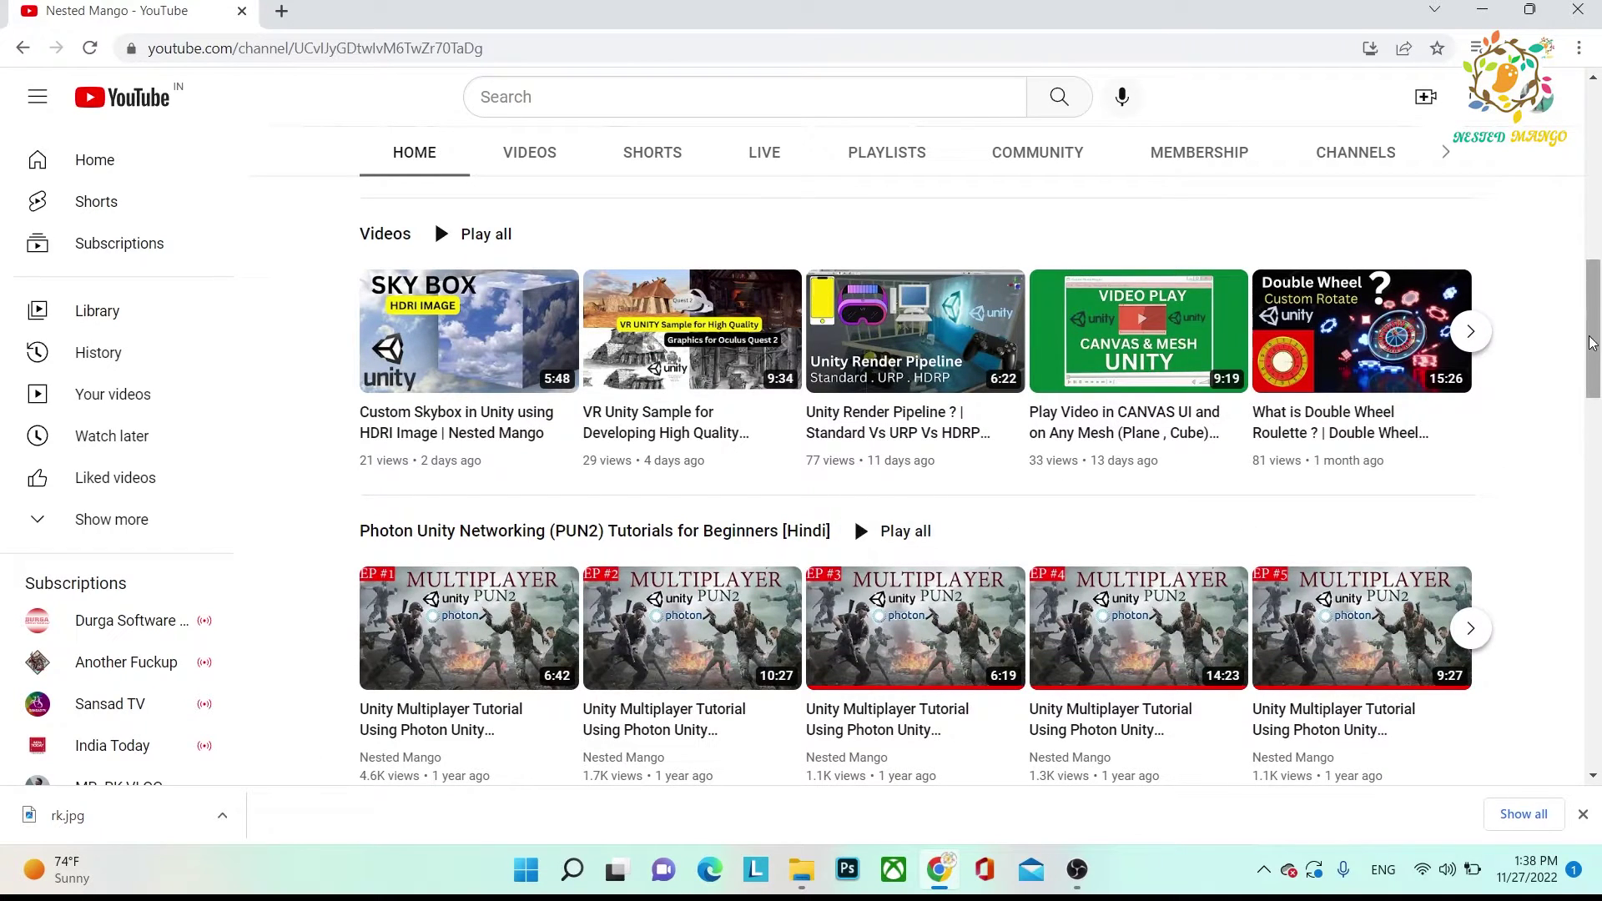
left_click_drag(1598, 336, 1594, 300)
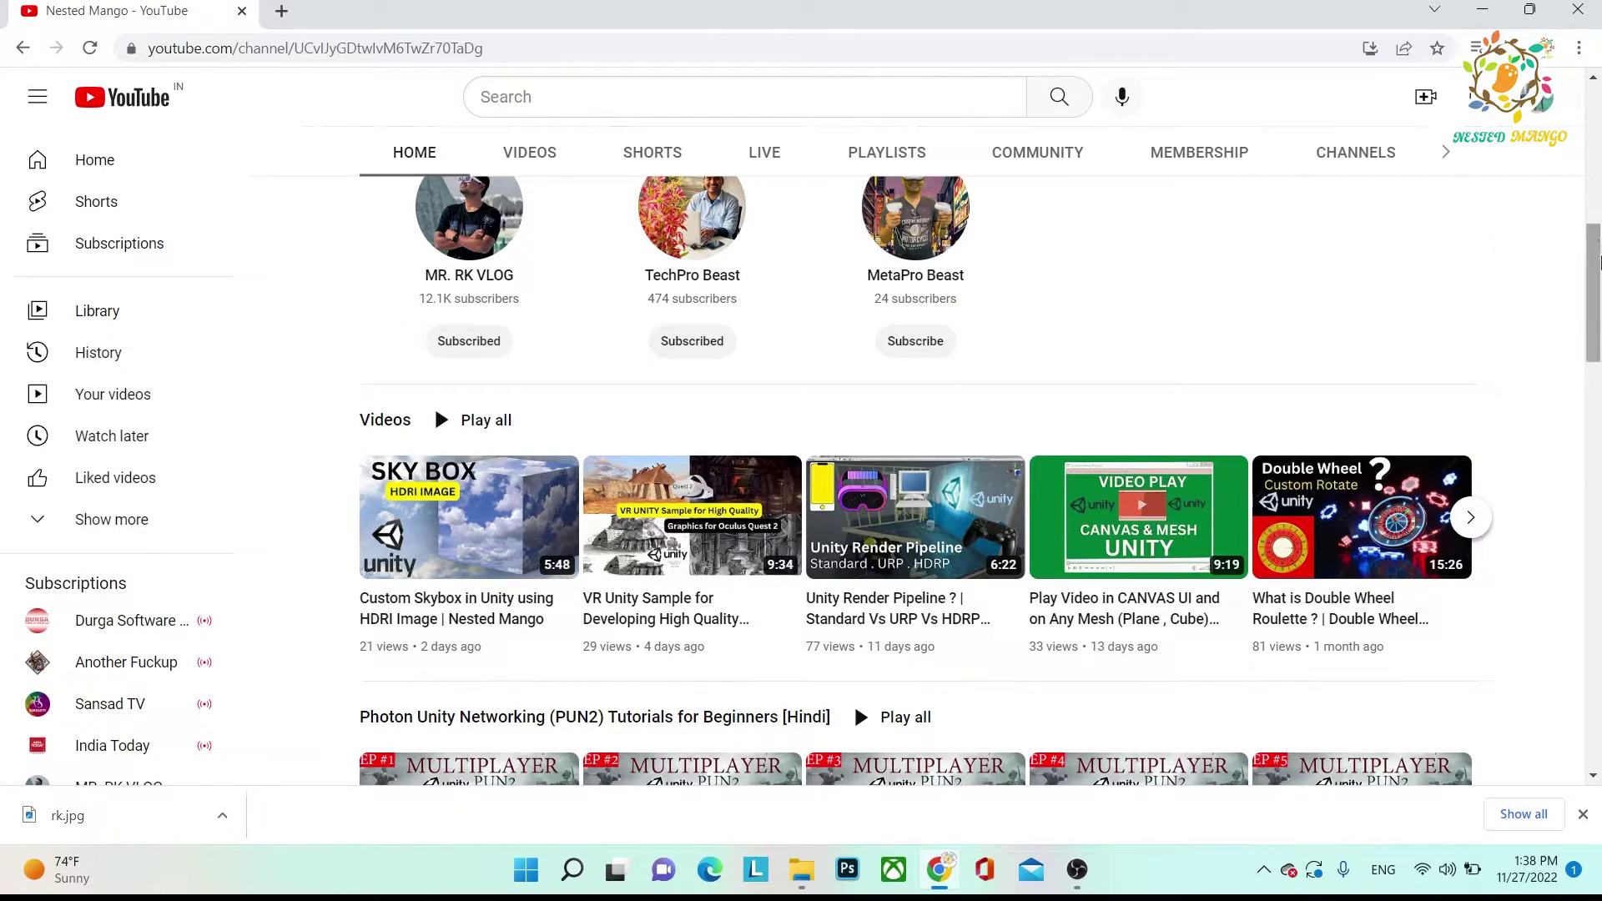
scroll(1592, 263, "up", 8)
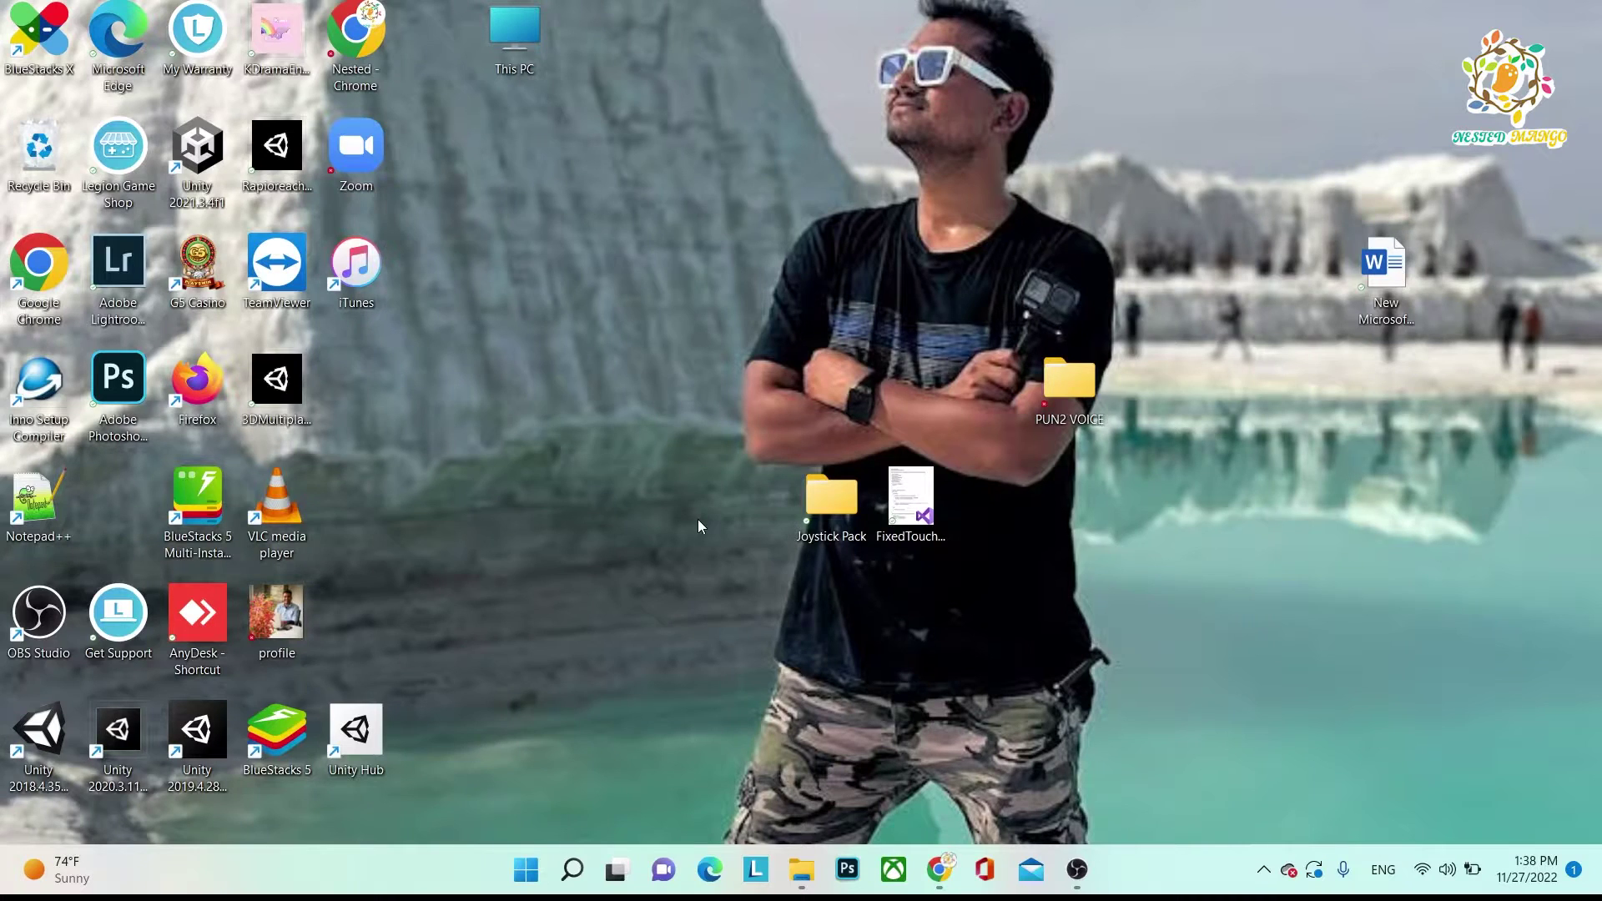
- Open Unity Hub and start a new project using Unity version 2020.3.11f1
double_click(358, 730)
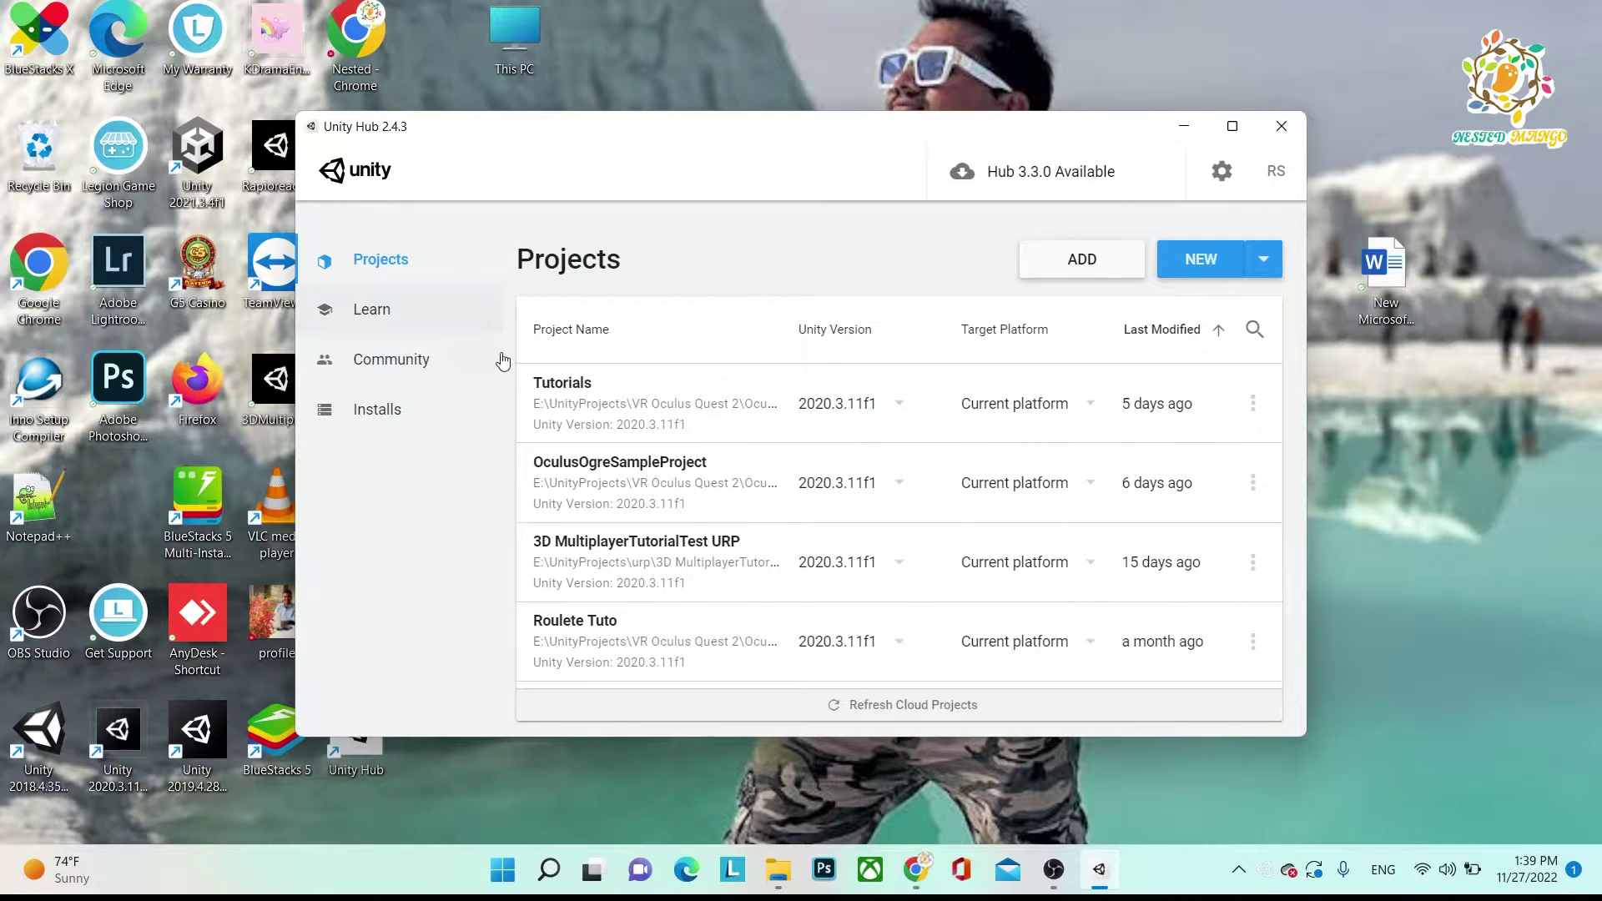
left_click(1199, 260)
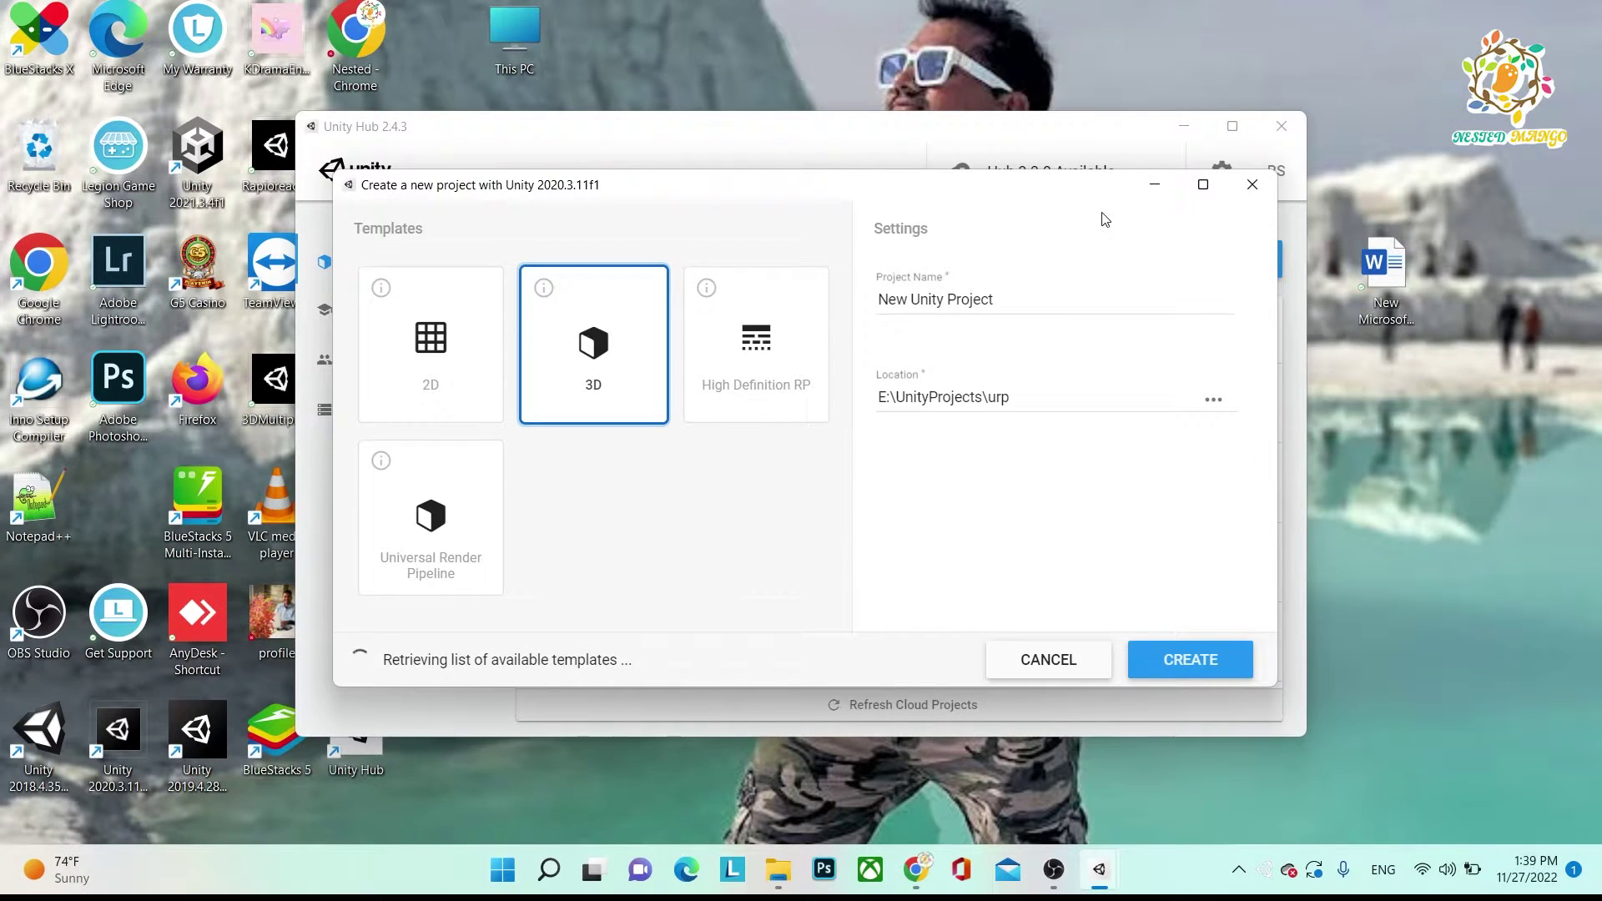
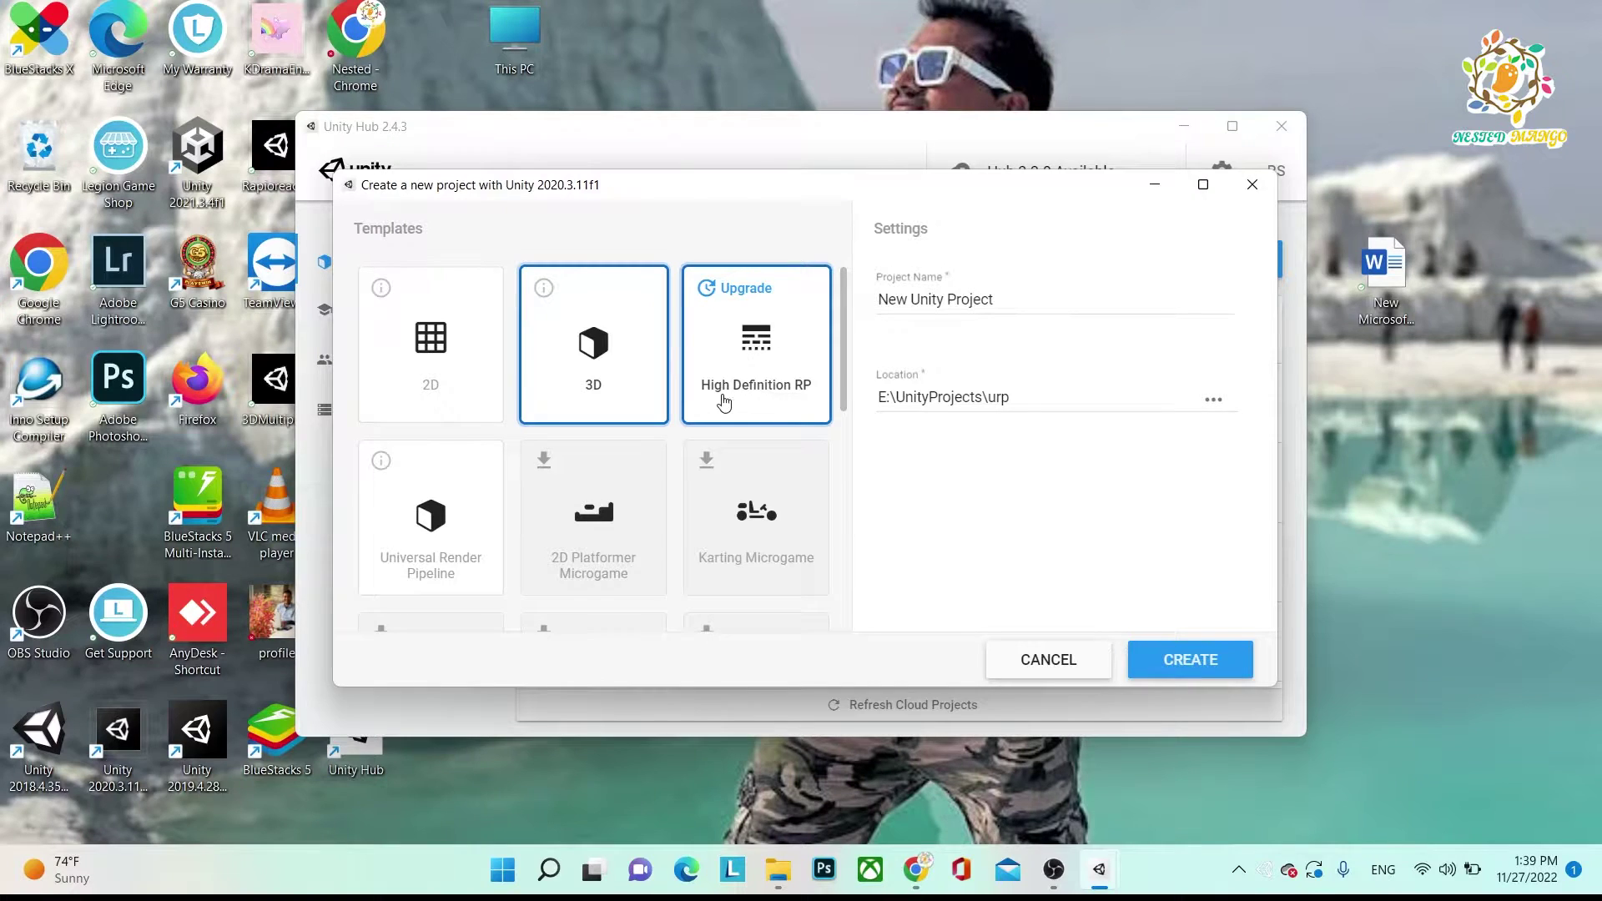
left_click(1252, 184)
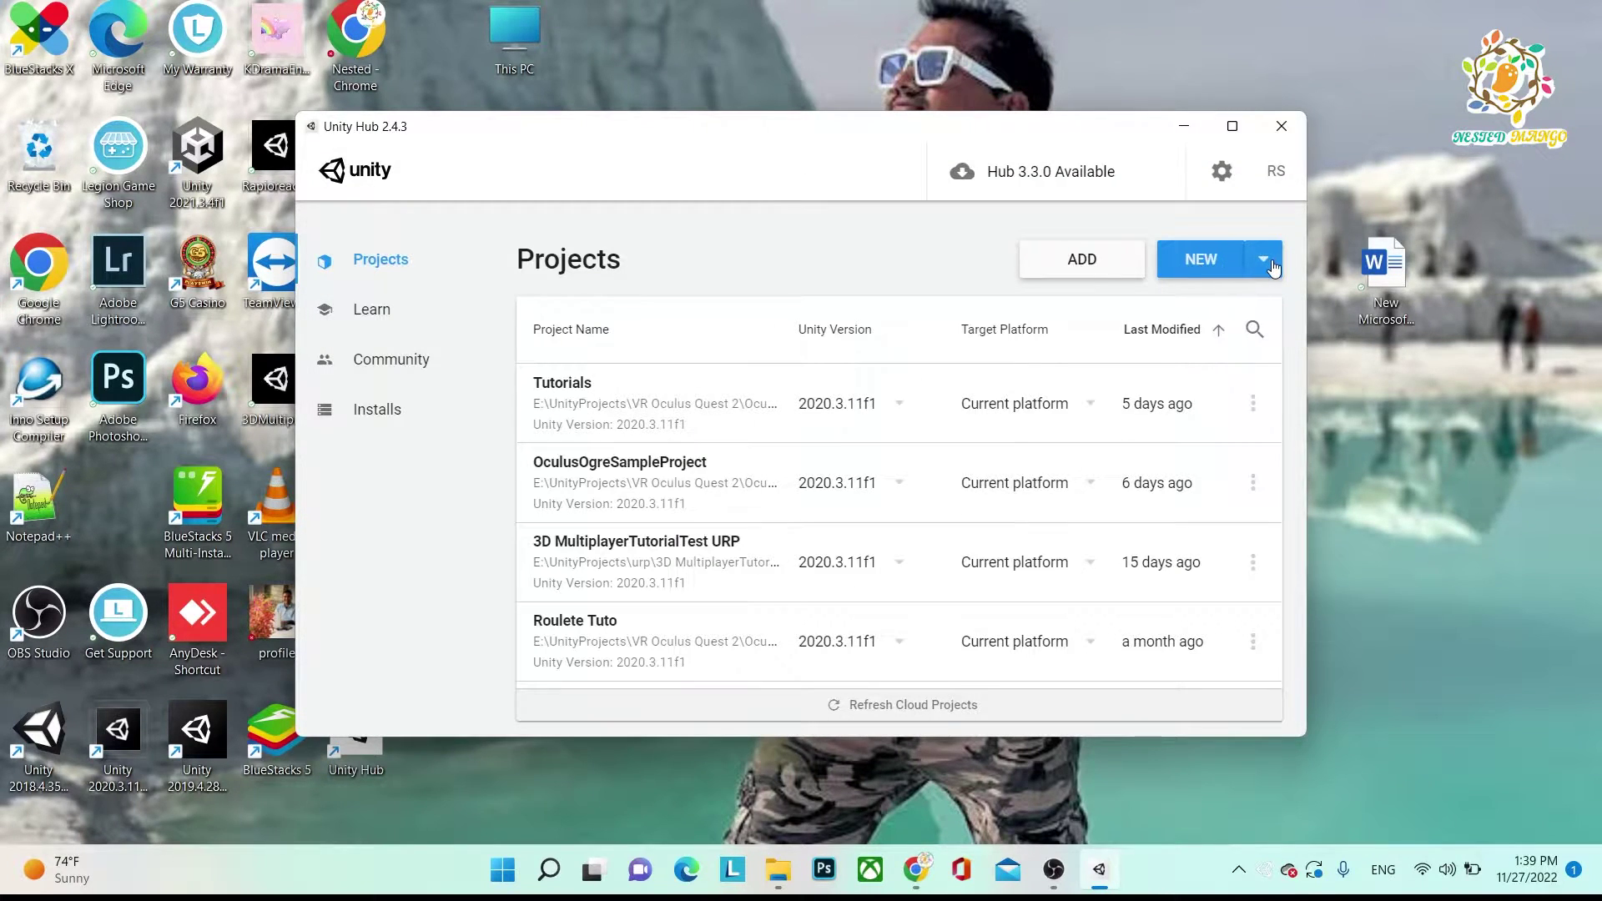
left_click(1264, 262)
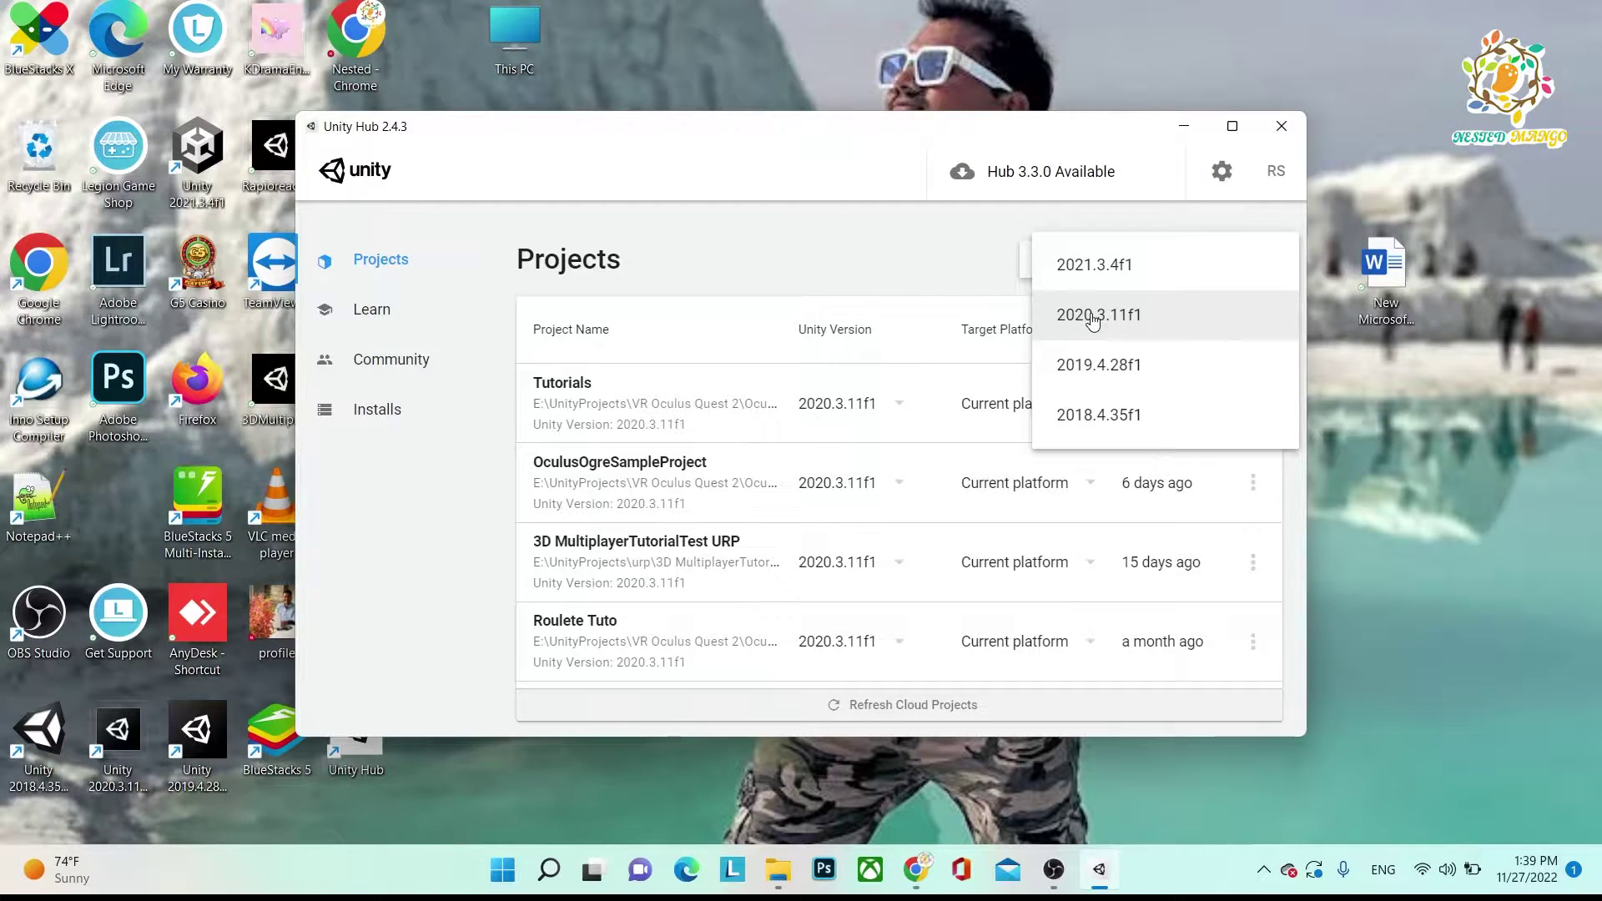
left_click(1106, 323)
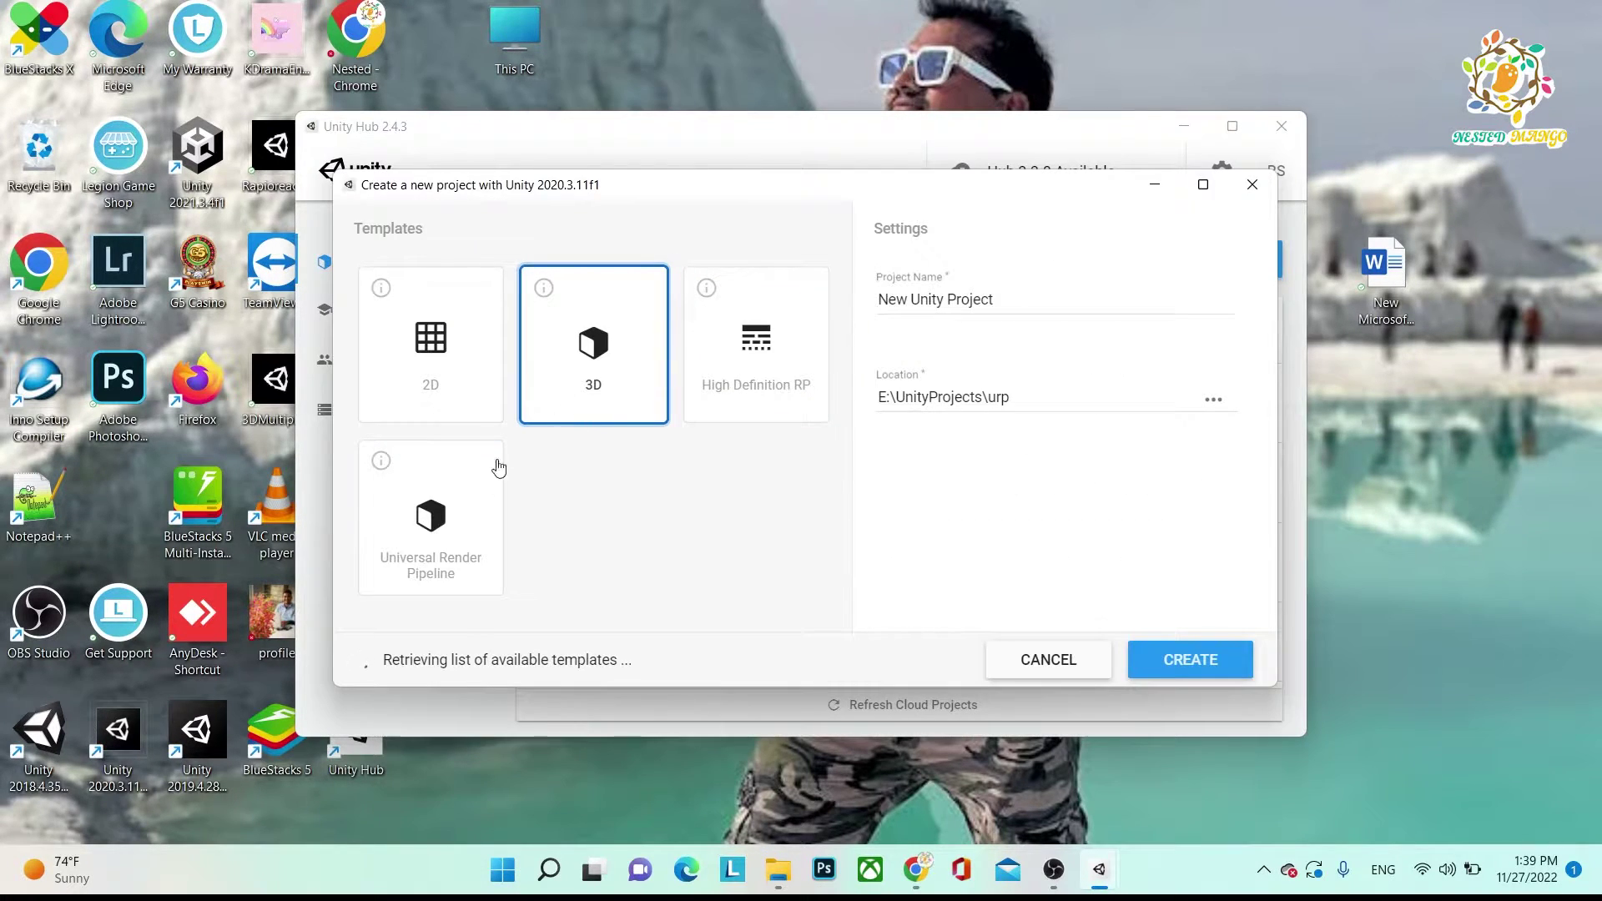
- Create the project from the Universal Render Pipeline template with the name URP Demo
left_click(440, 532)
left_click(1014, 297)
key("BackSpace")
key("BackSpace")
key("BackSpace")
key("BackSpace")
key("BackSpace")
key("BackSpace")
key("BackSpace")
key("BackSpace")
key("BackSpace")
key("BackSpace")
key("BackSpace")
key("BackSpace")
key("BackSpace")
key("BackSpace")
key("BackSpace")
key("BackSpace")
key("BackSpace")
type("URP")
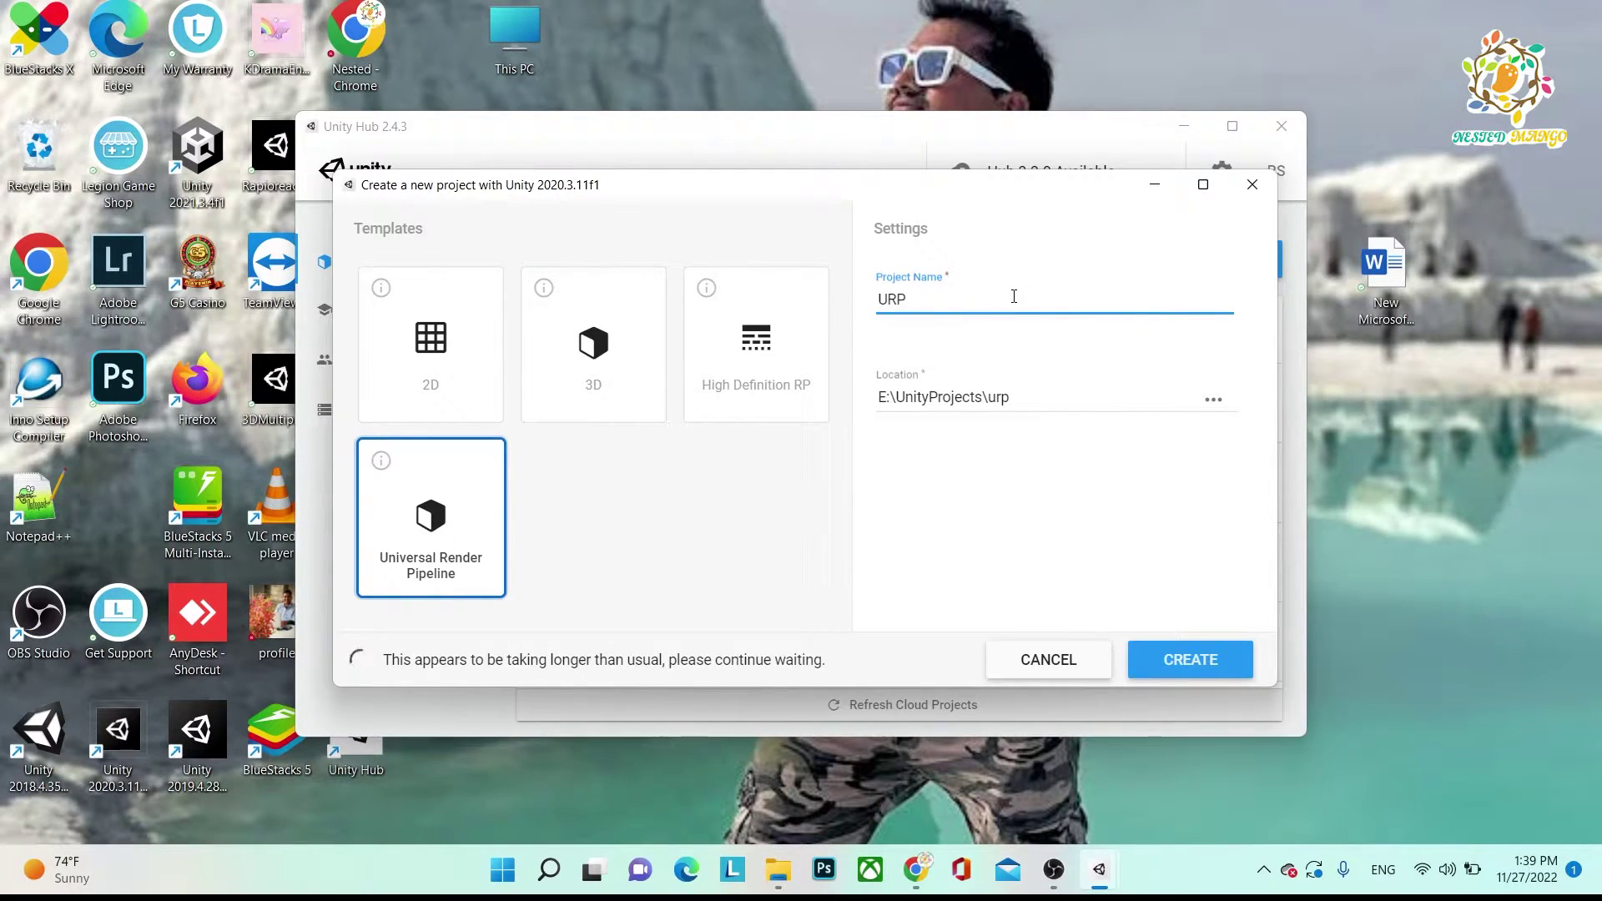
type(" Demo")
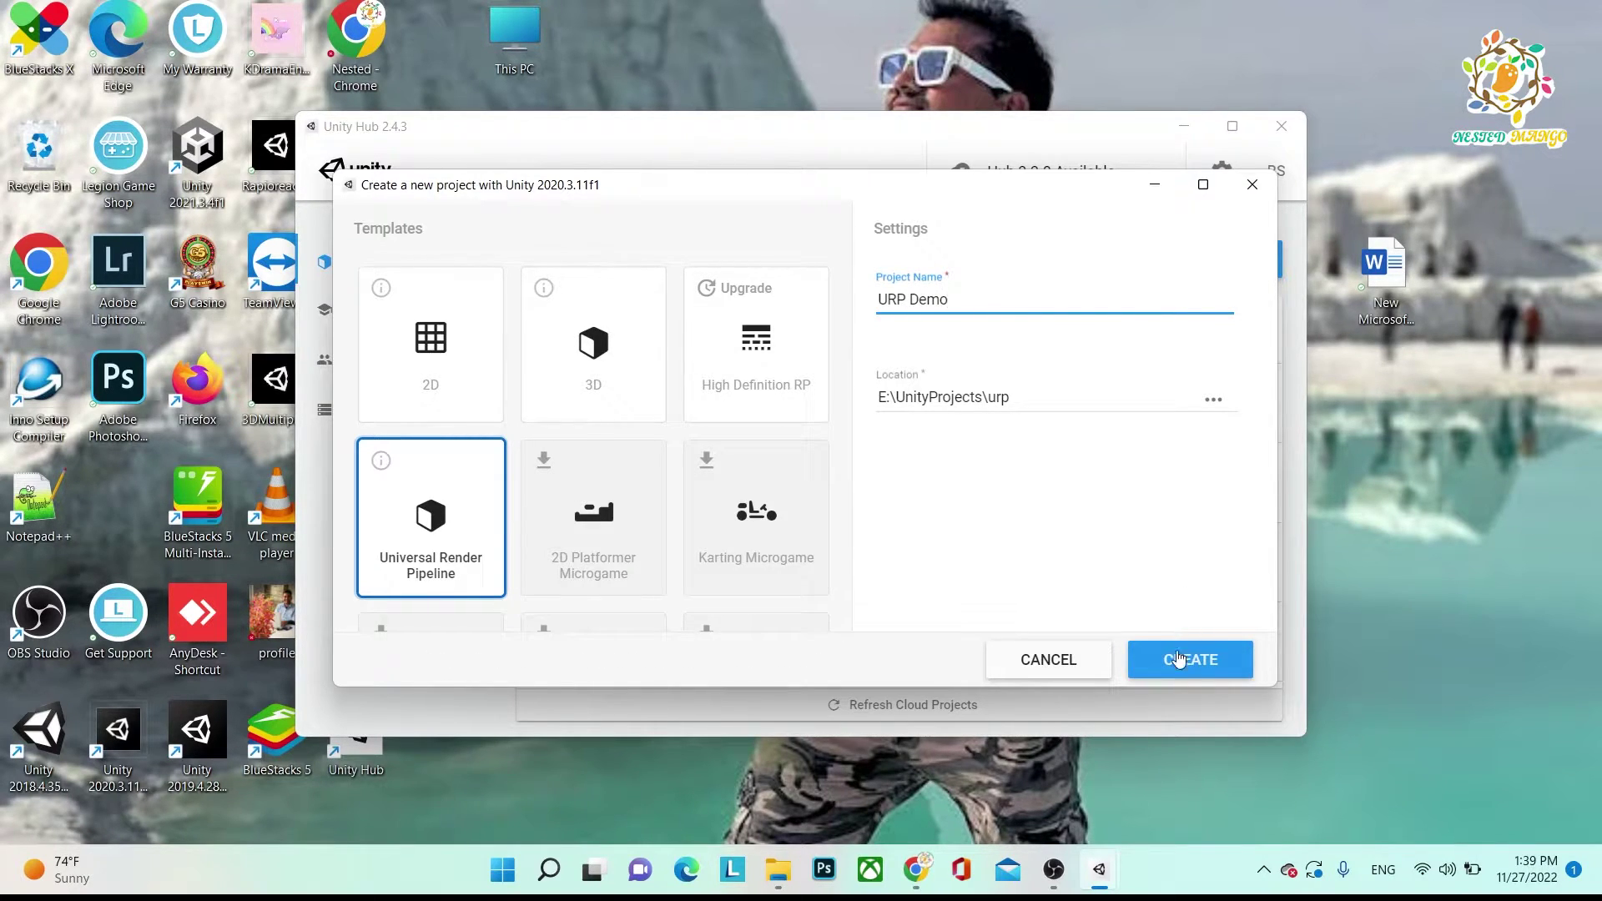
left_click(1181, 661)
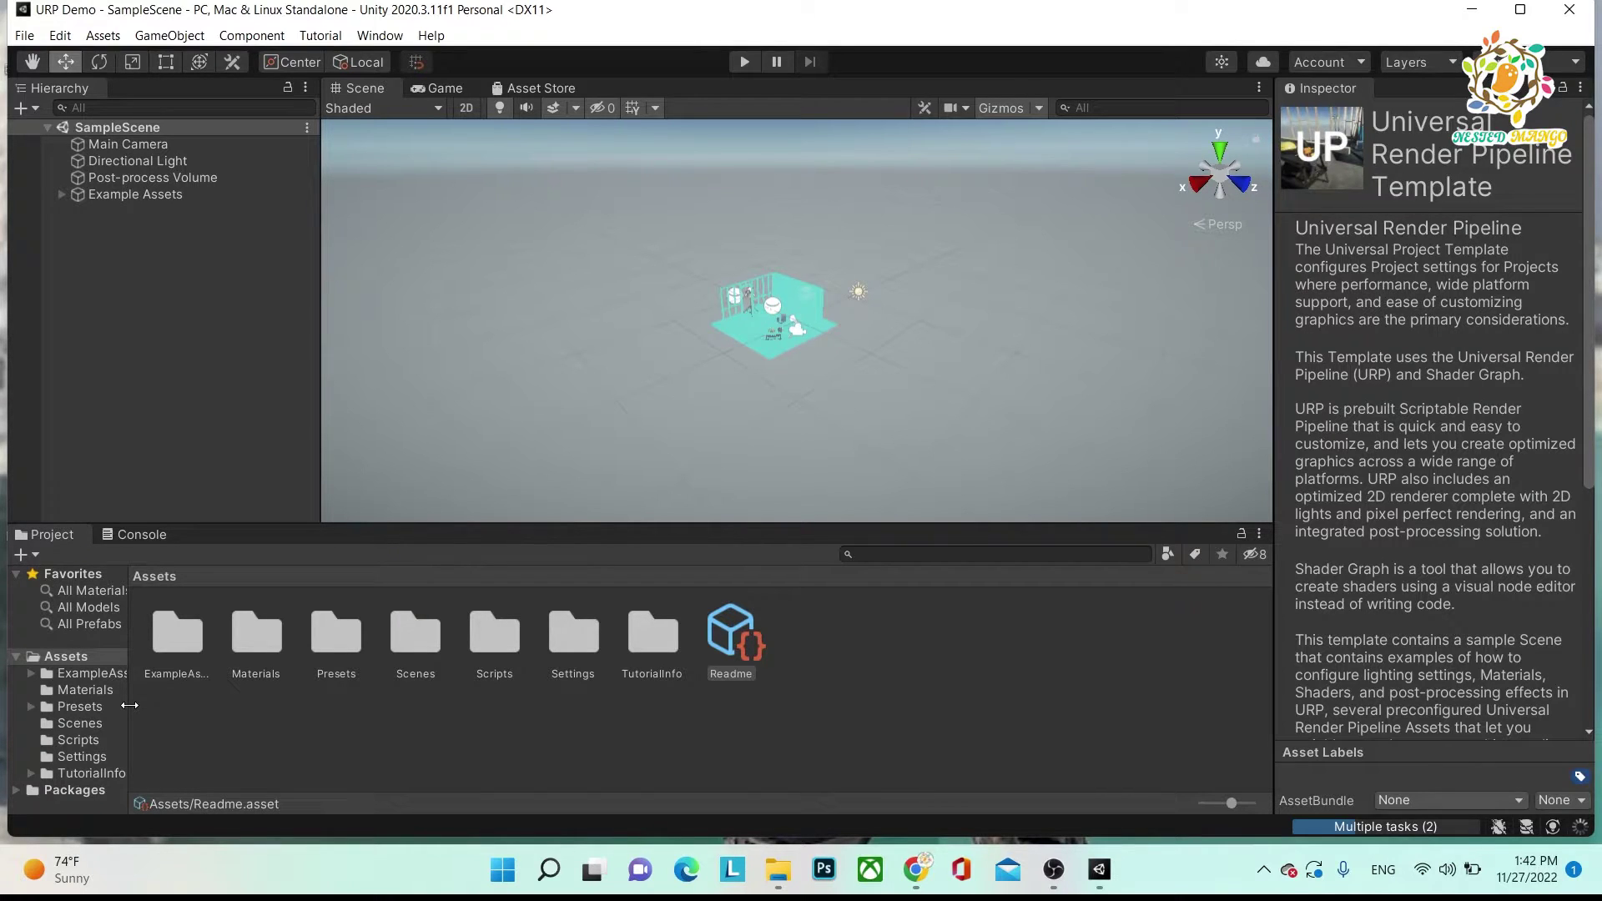
- Open the project's Scenes folder and inspect the sample scene's camera, Directional Light and Post-process Volume
left_click_drag(130, 705, 229, 705)
left_click(79, 722)
left_click(127, 143)
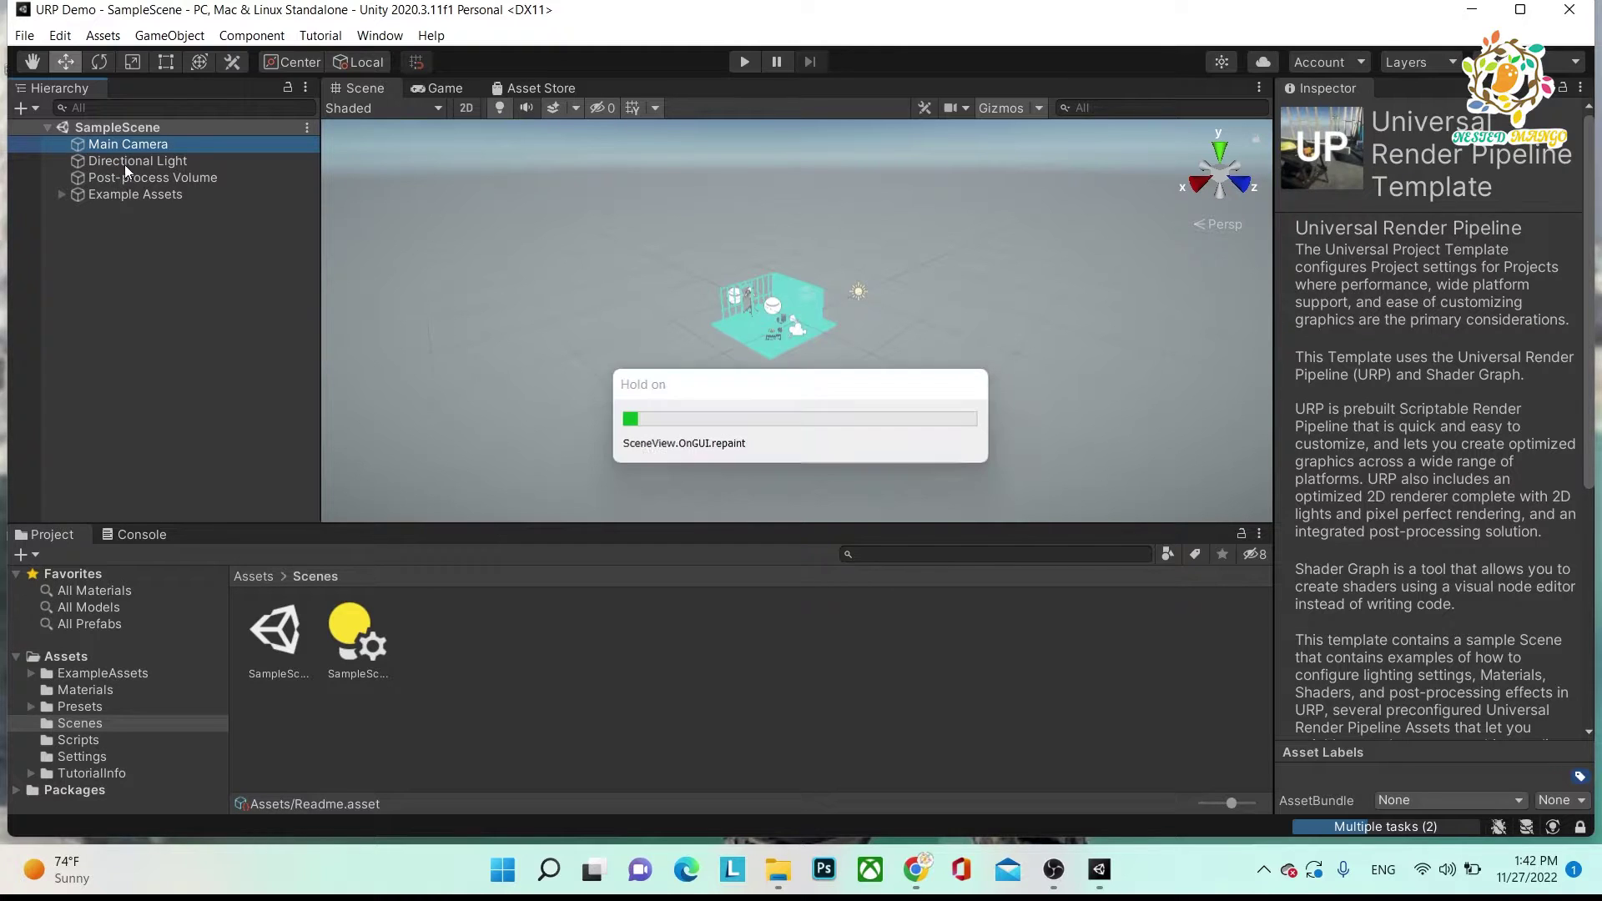
left_click(129, 162)
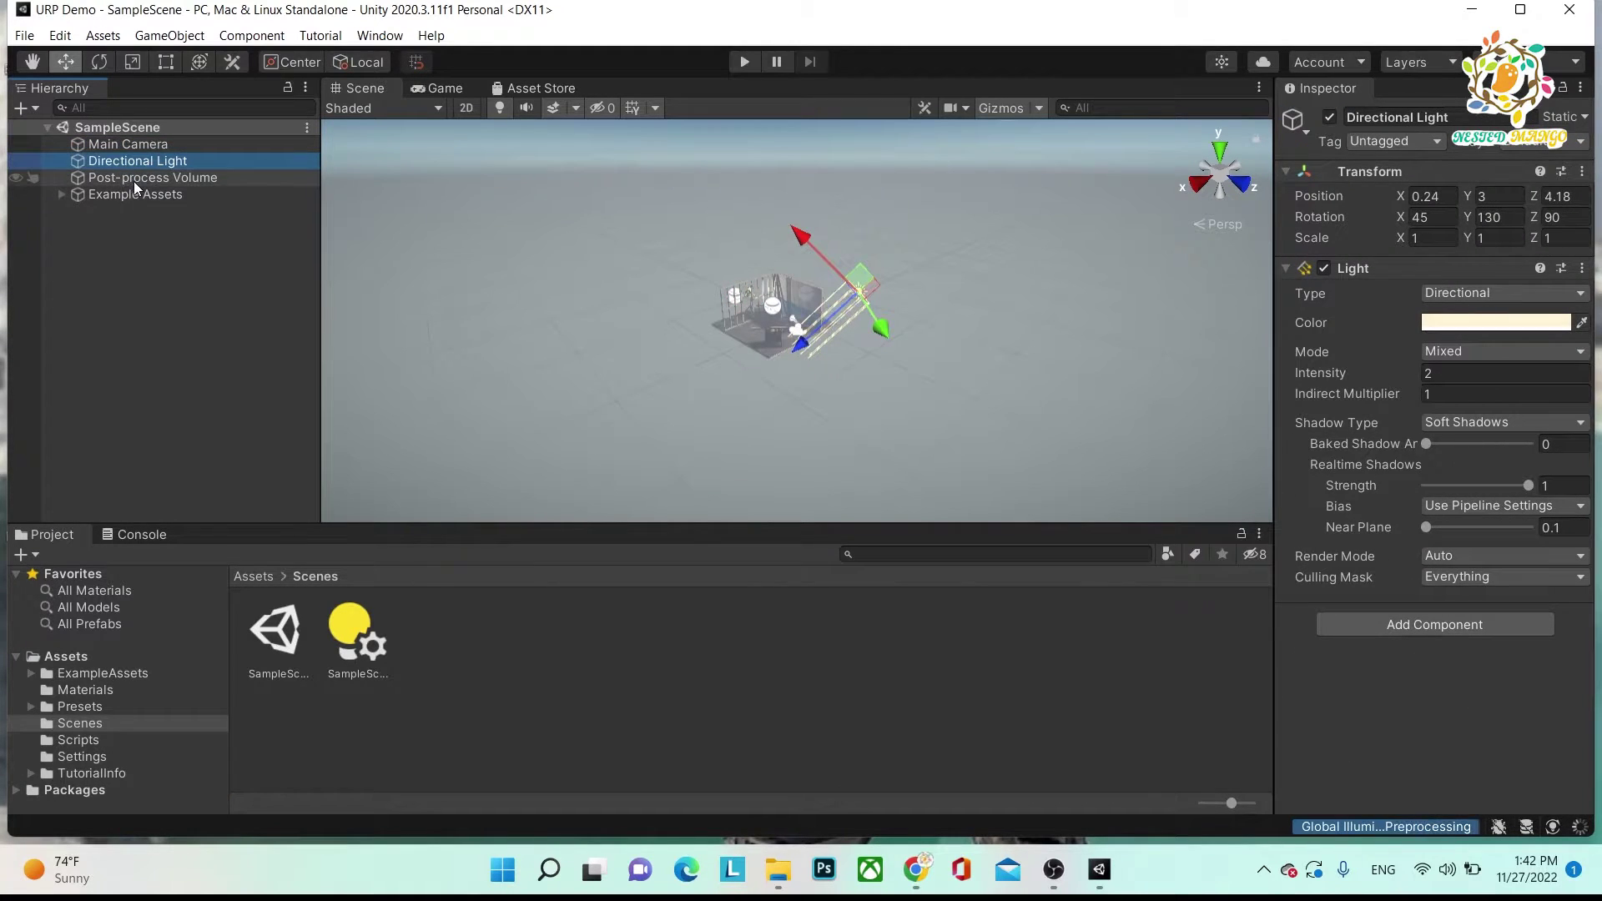
left_click(134, 180)
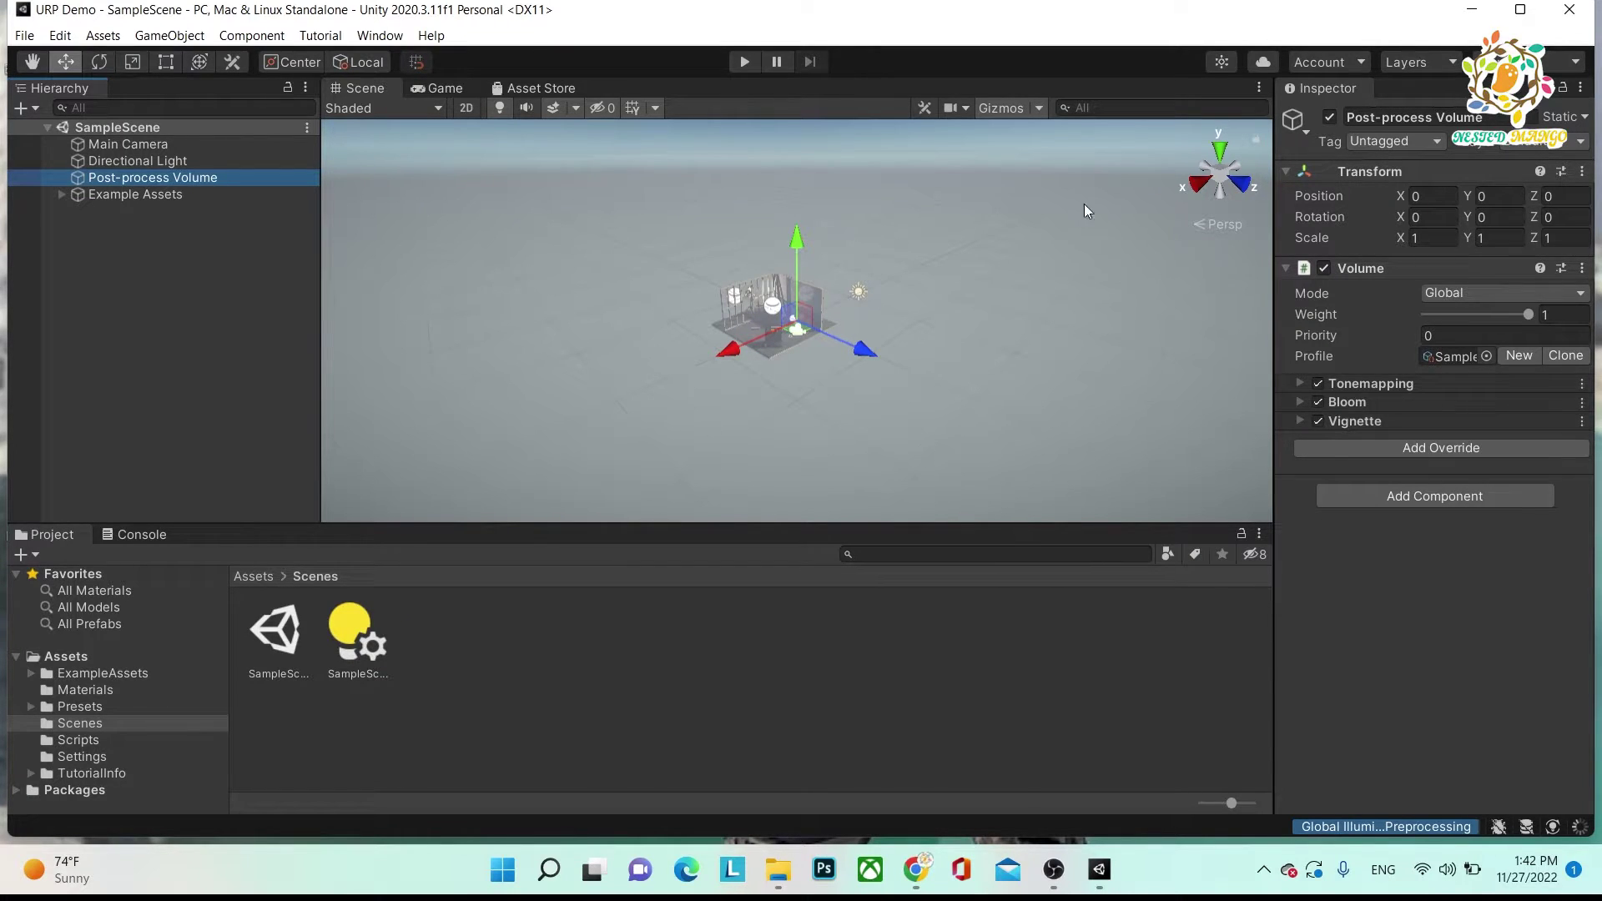
- Switch the Post-process Volume's mode to Local and back to Global, leaving its weight at 1
left_click(1502, 306)
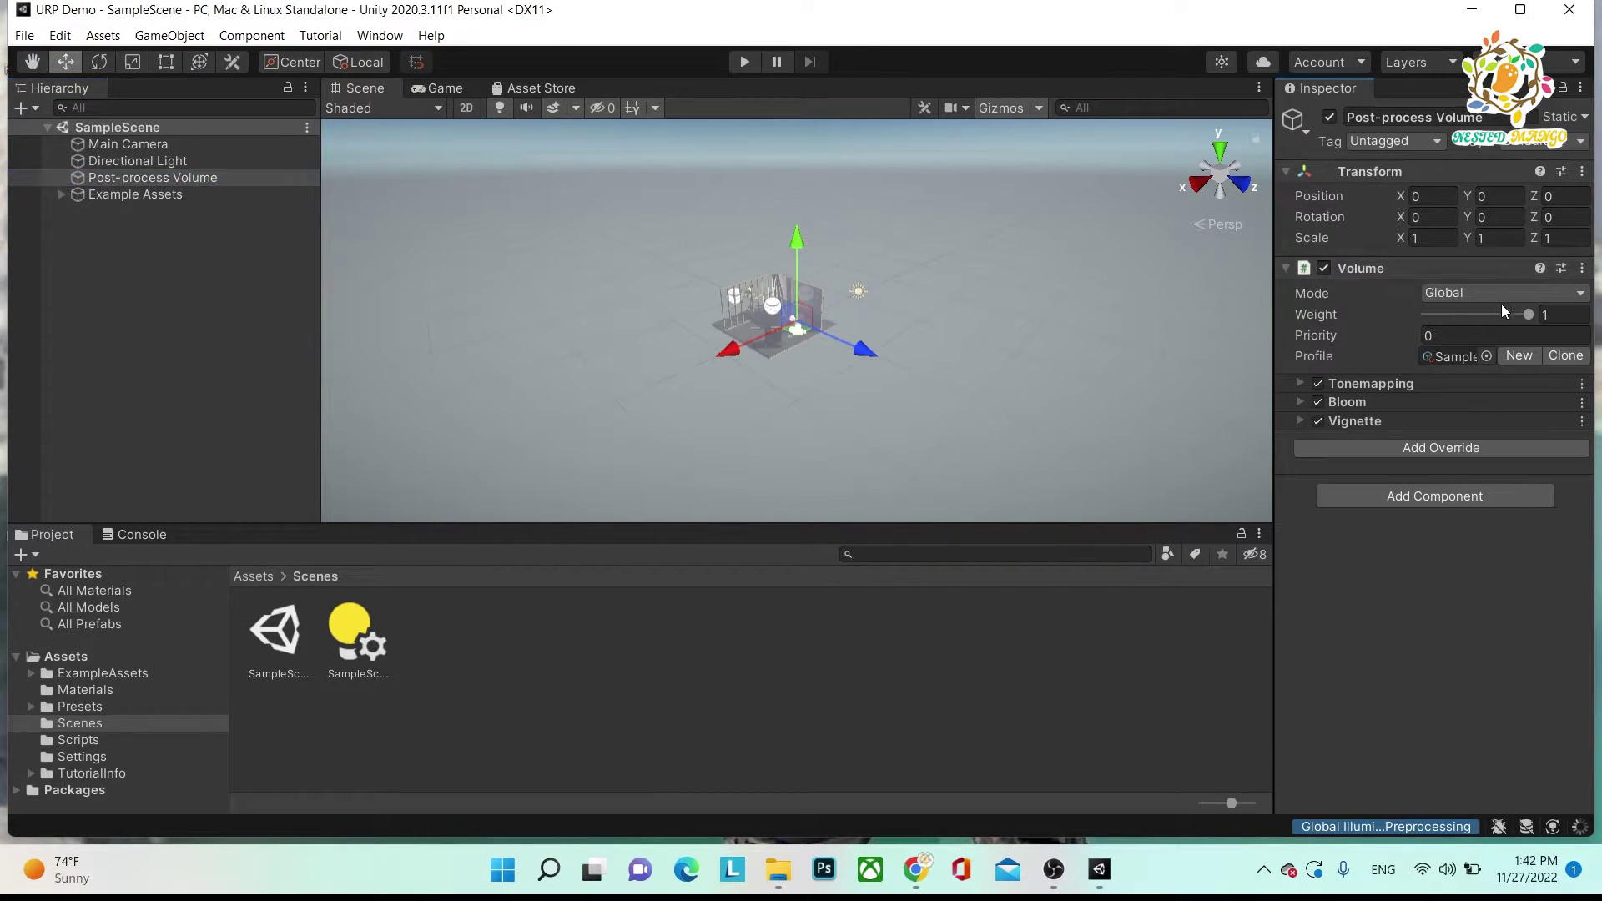
left_click(1436, 294)
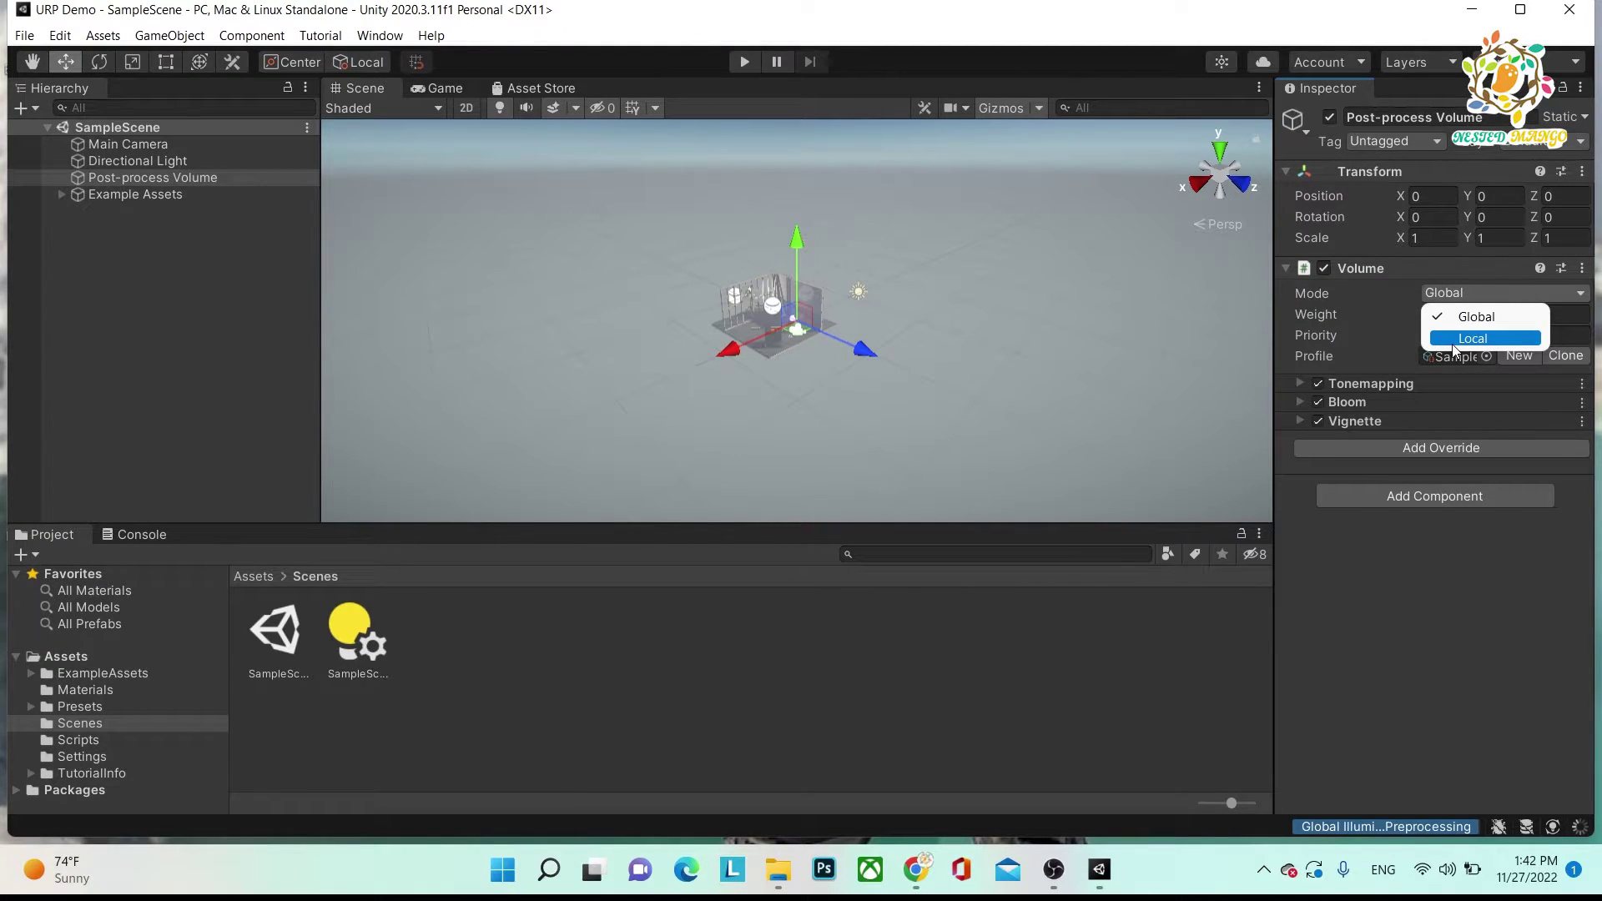
left_click(1453, 340)
left_click(1454, 292)
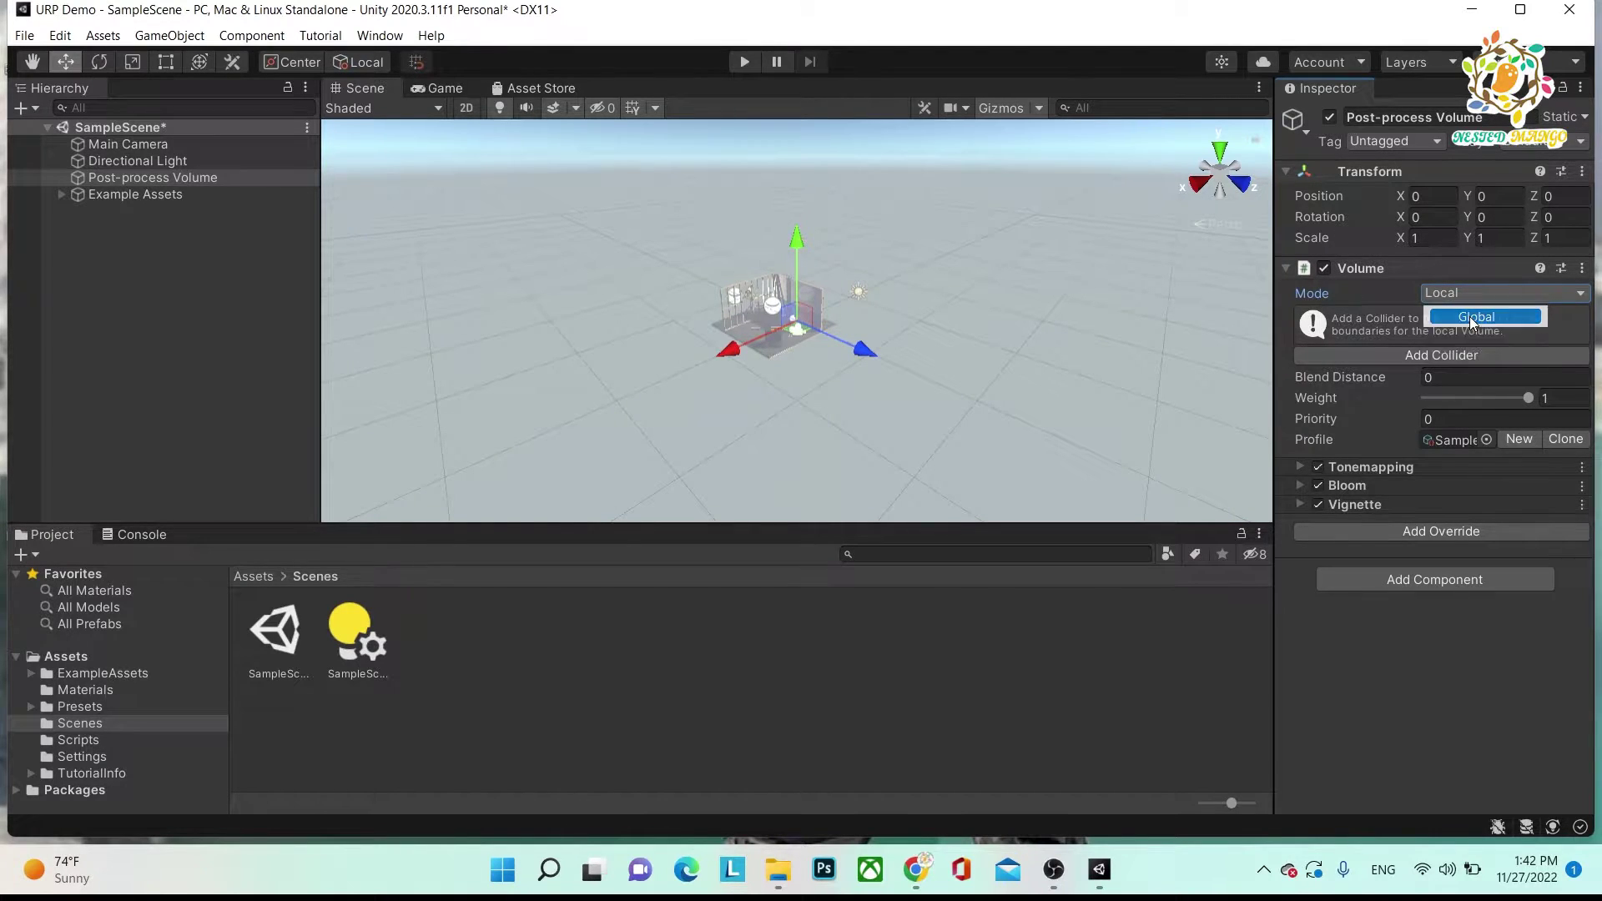
left_click(1473, 323)
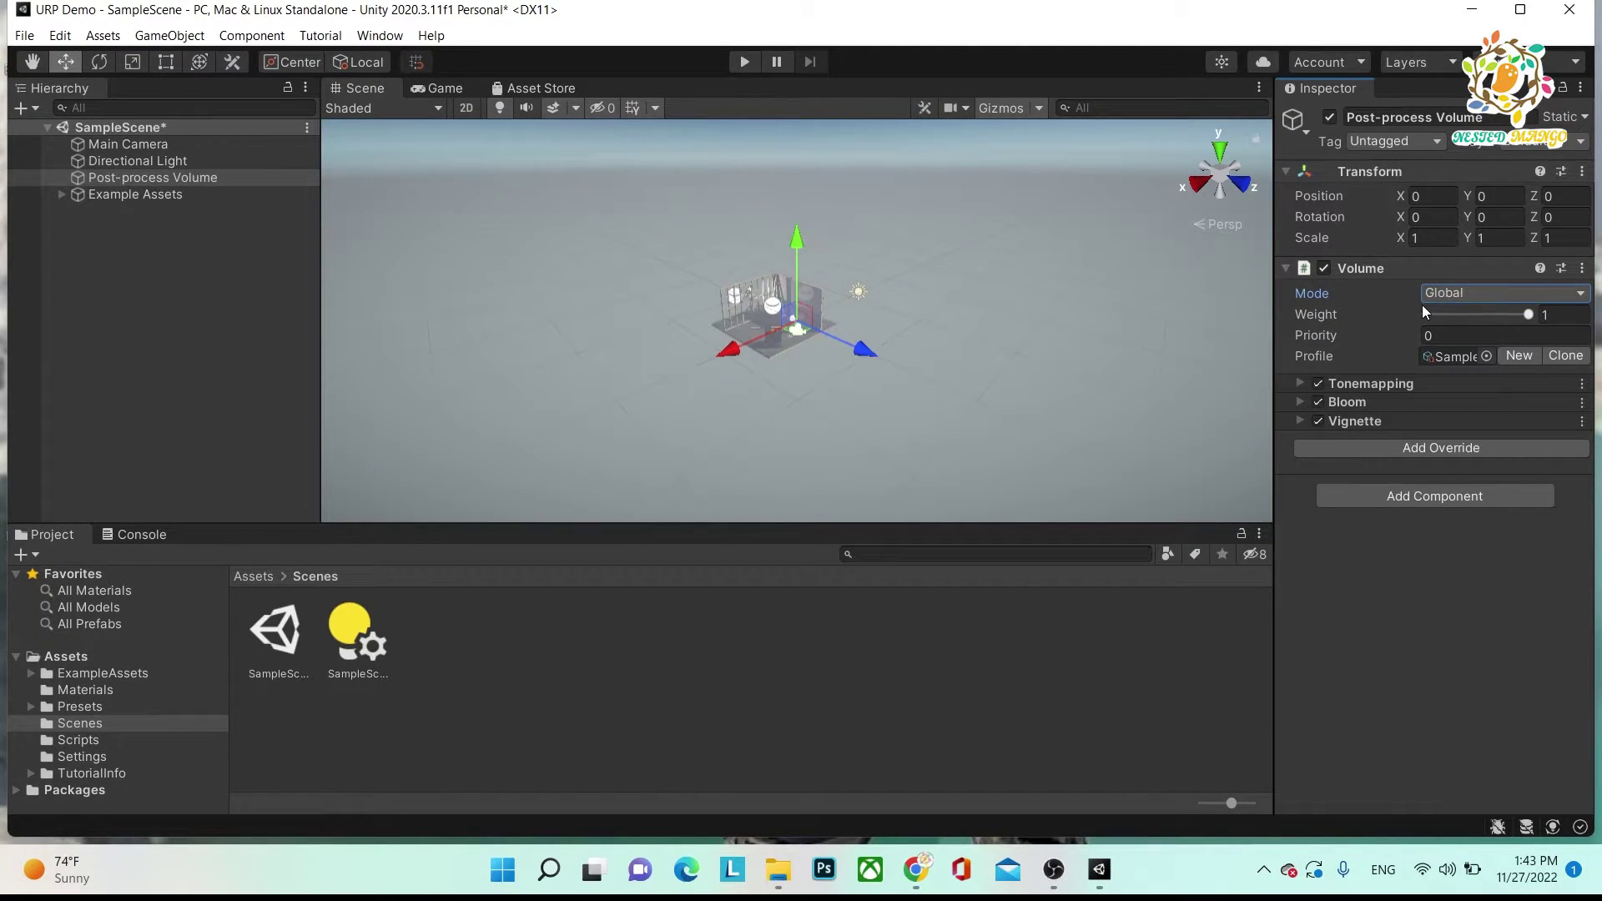
mouse_move(1524, 312)
left_mouse_down()
mouse_move(1389, 330)
mouse_move(1510, 329)
mouse_move(1381, 328)
mouse_move(1548, 307)
left_mouse_up()
- Add a Chromatic Aberration override to the Post-process Volume and enable its Intensity setting at 0
left_click(1434, 448)
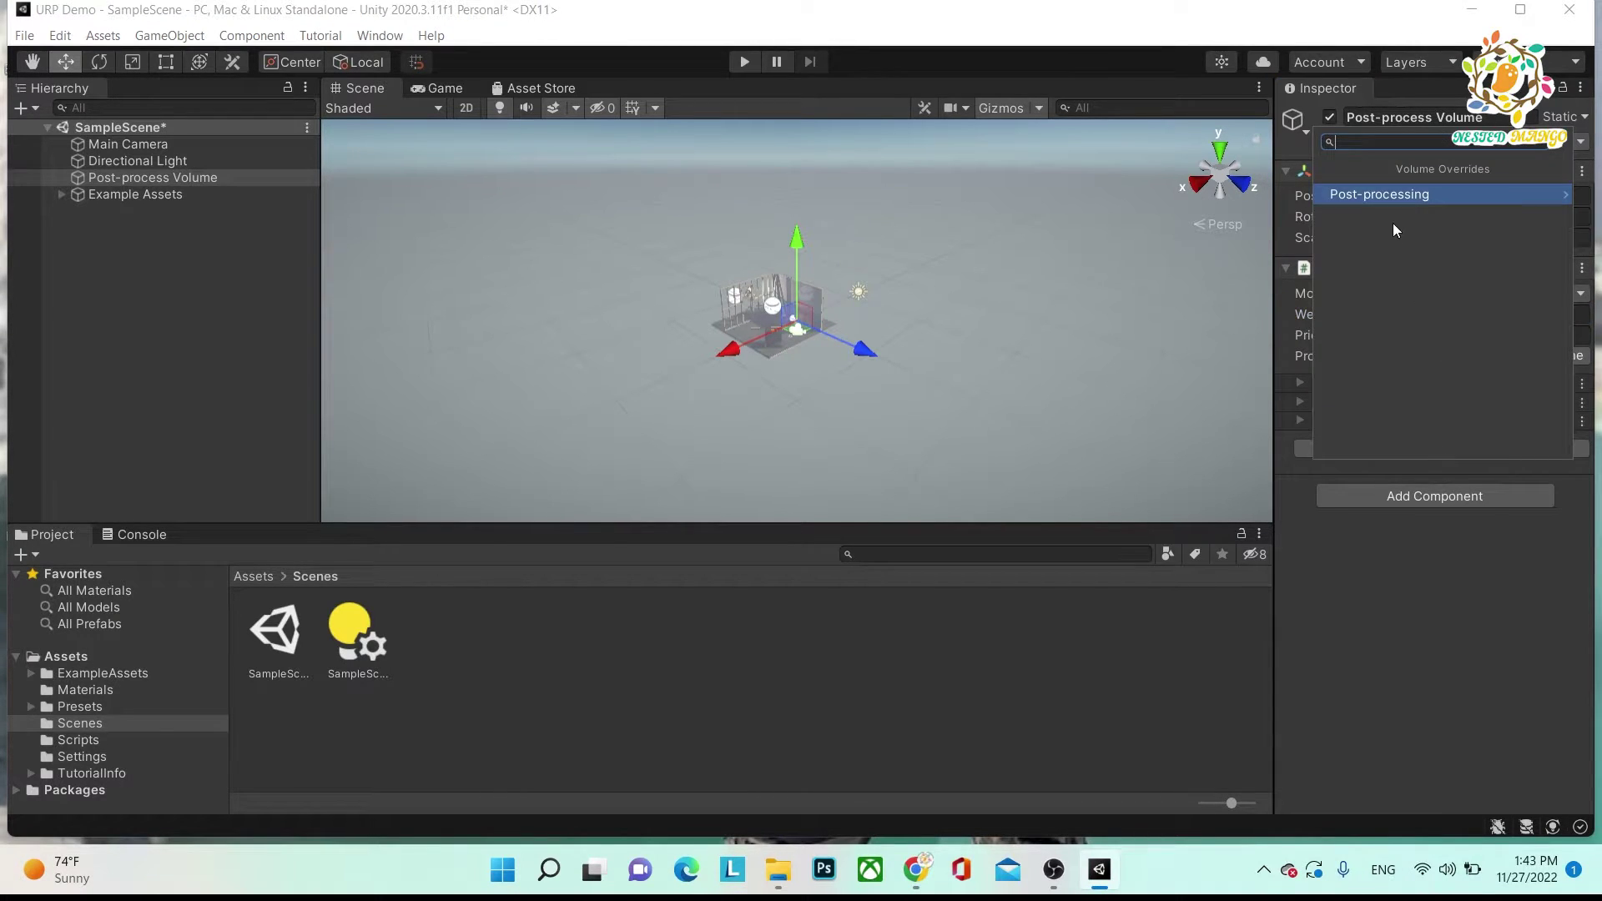
left_click(1415, 193)
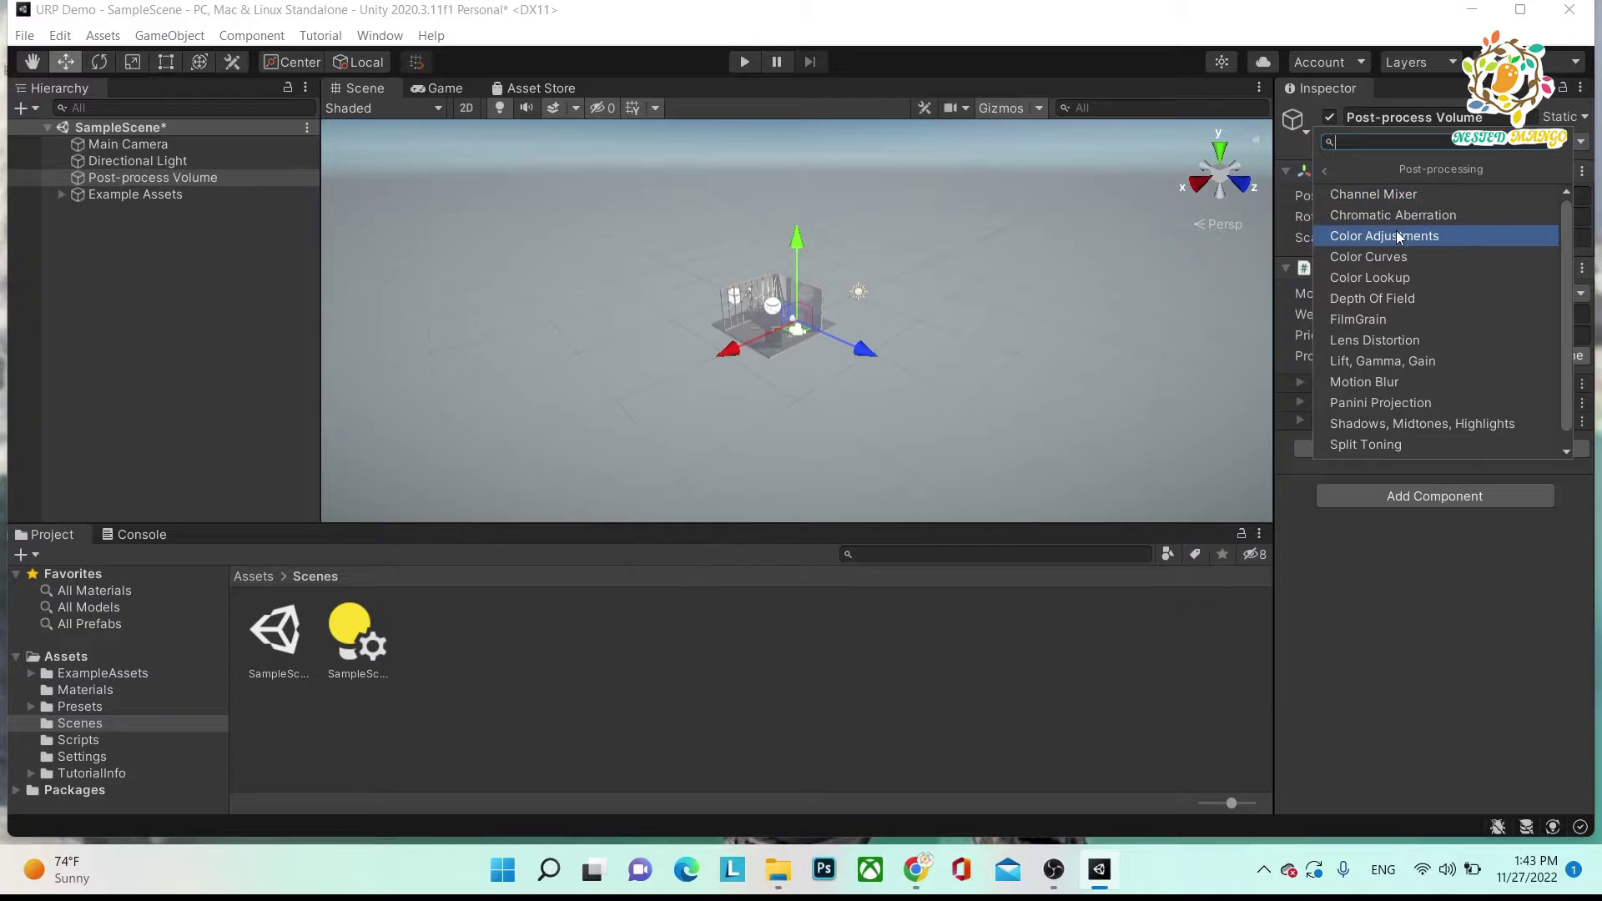
left_click(1391, 215)
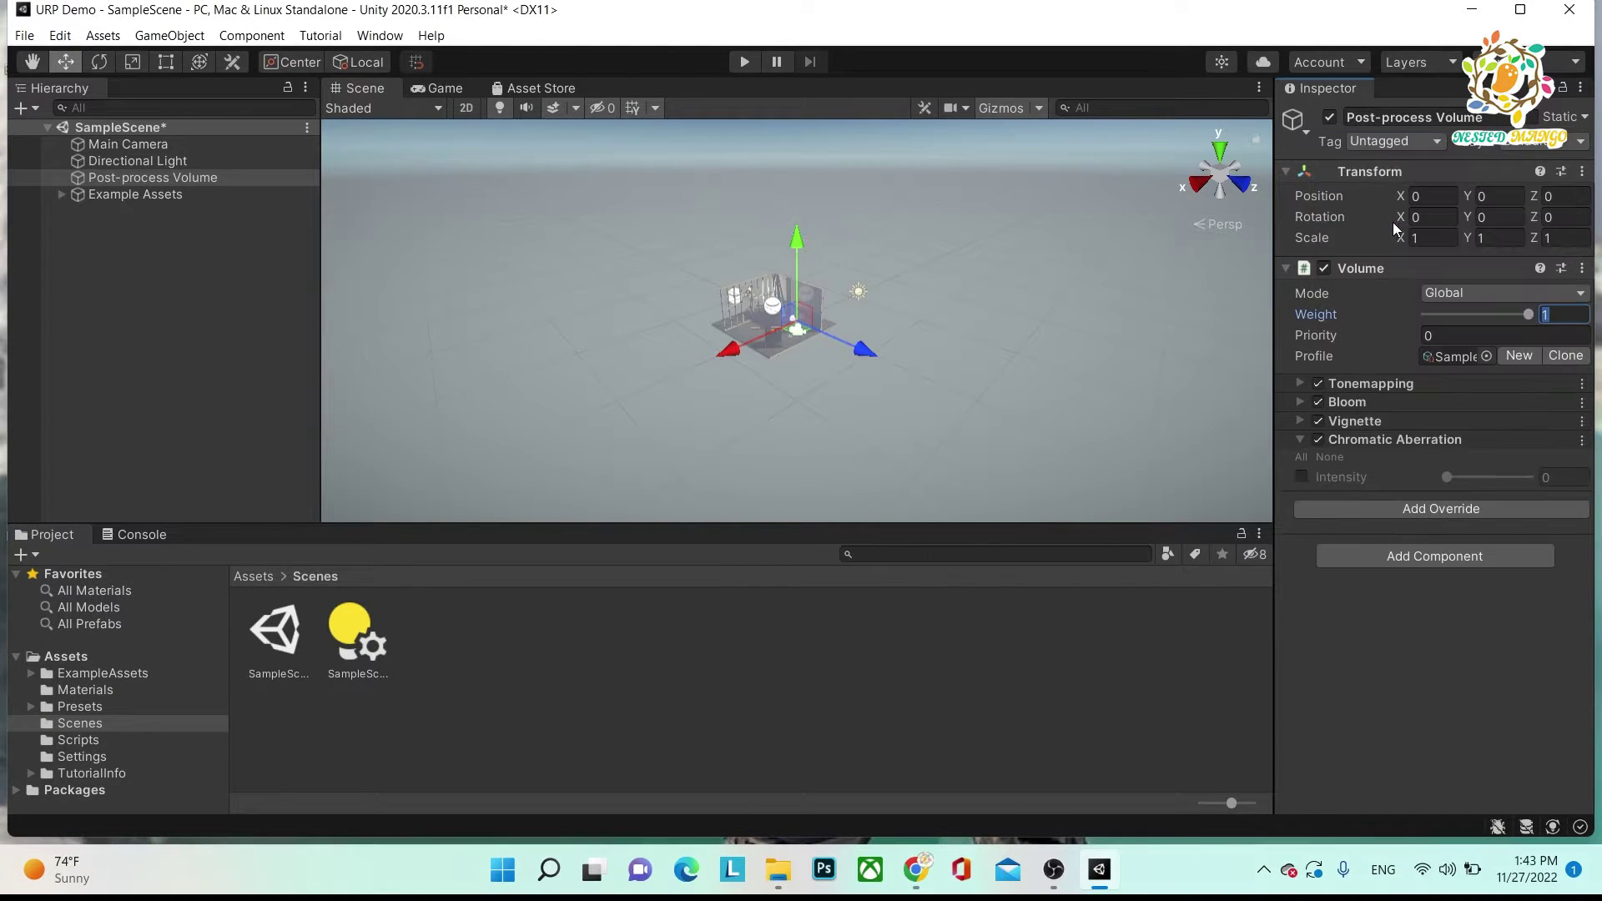
left_click(1302, 476)
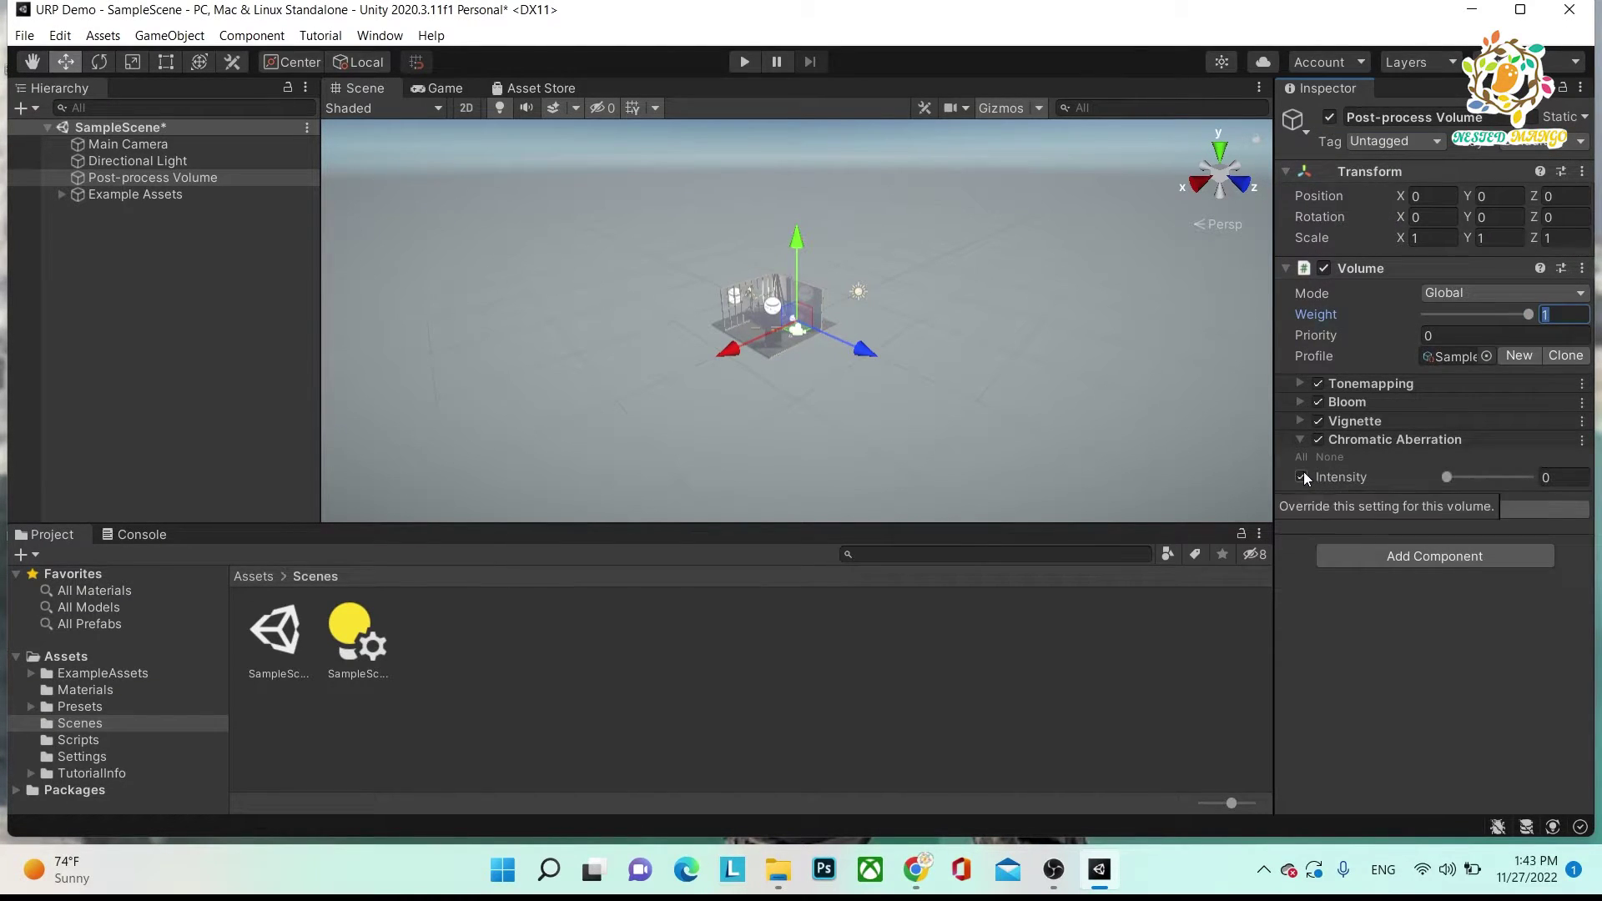
left_click(1447, 478)
left_click_drag(1448, 482, 1289, 470)
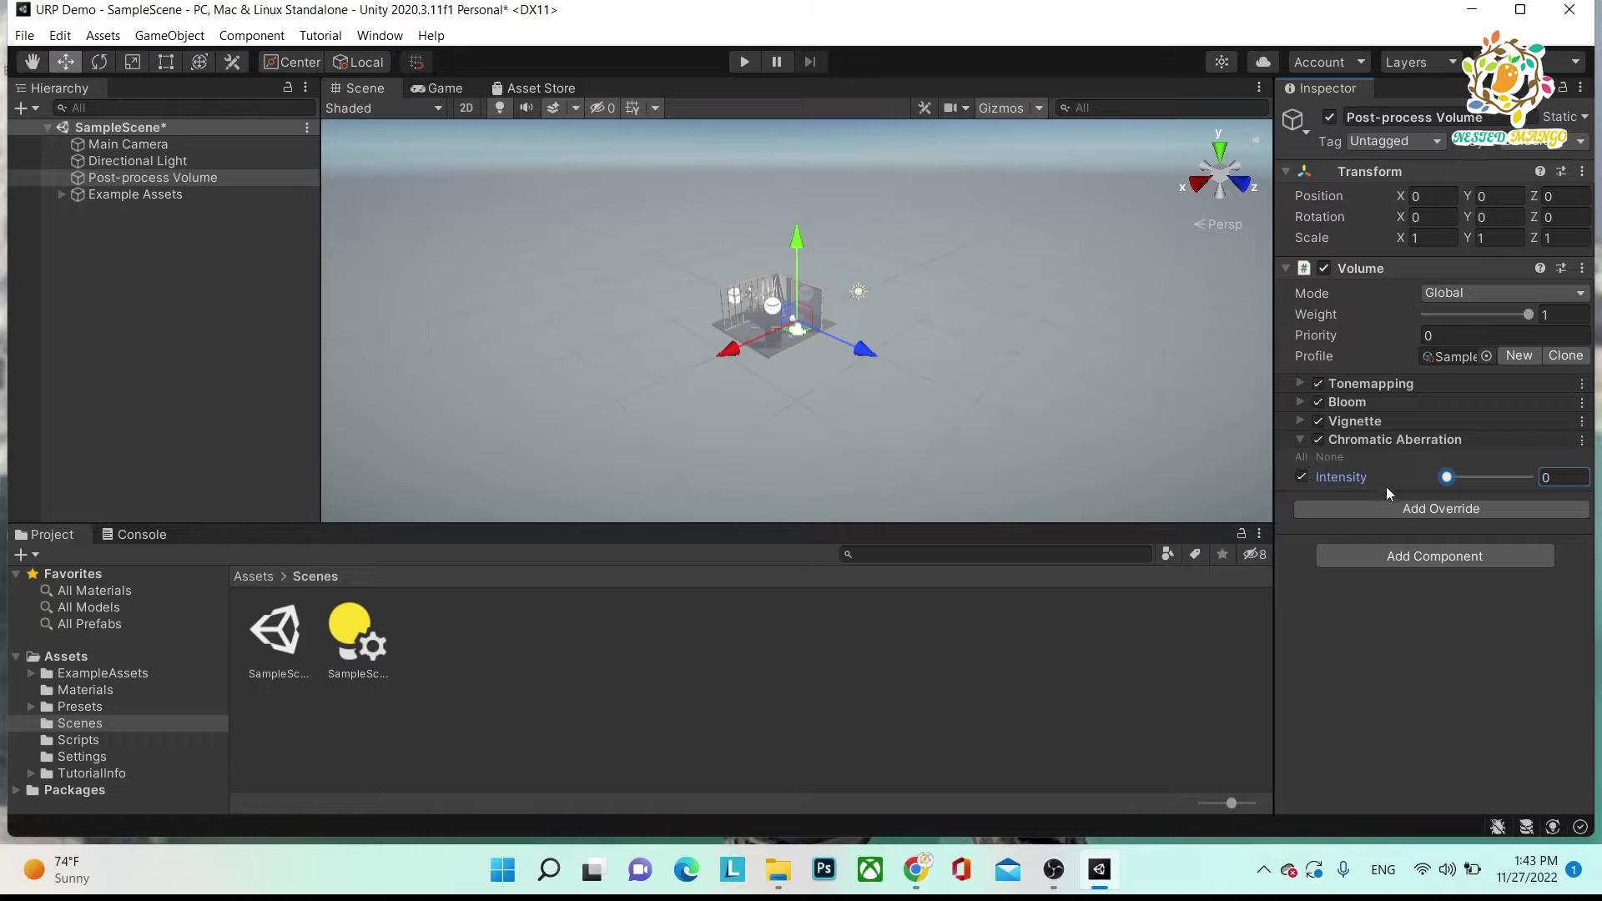
left_click(1400, 506)
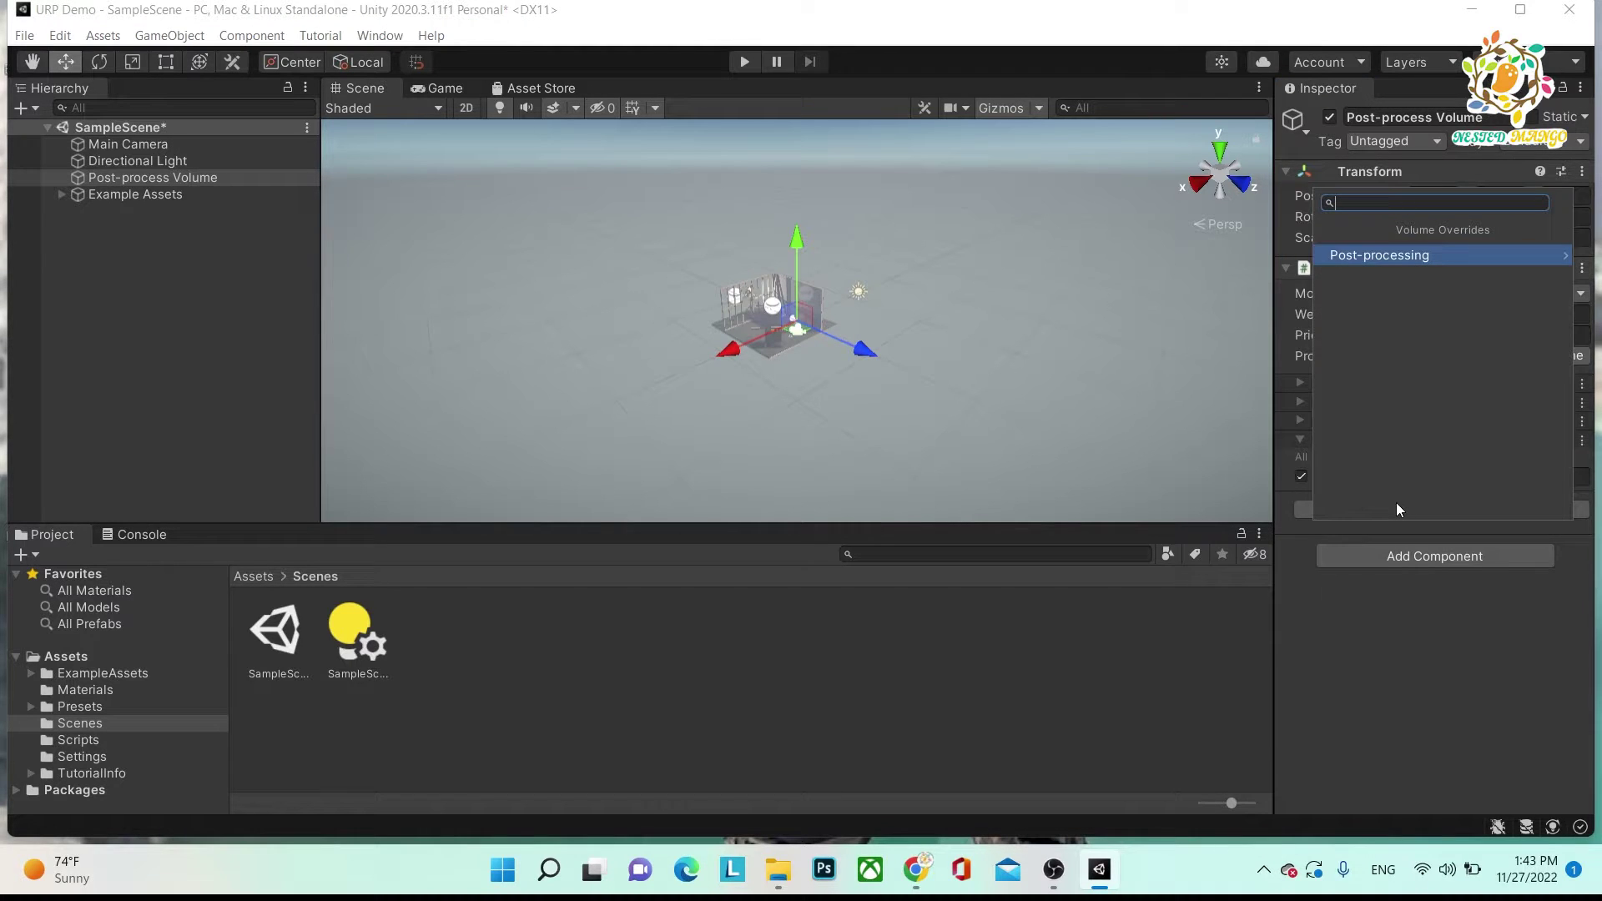
left_click(1312, 664)
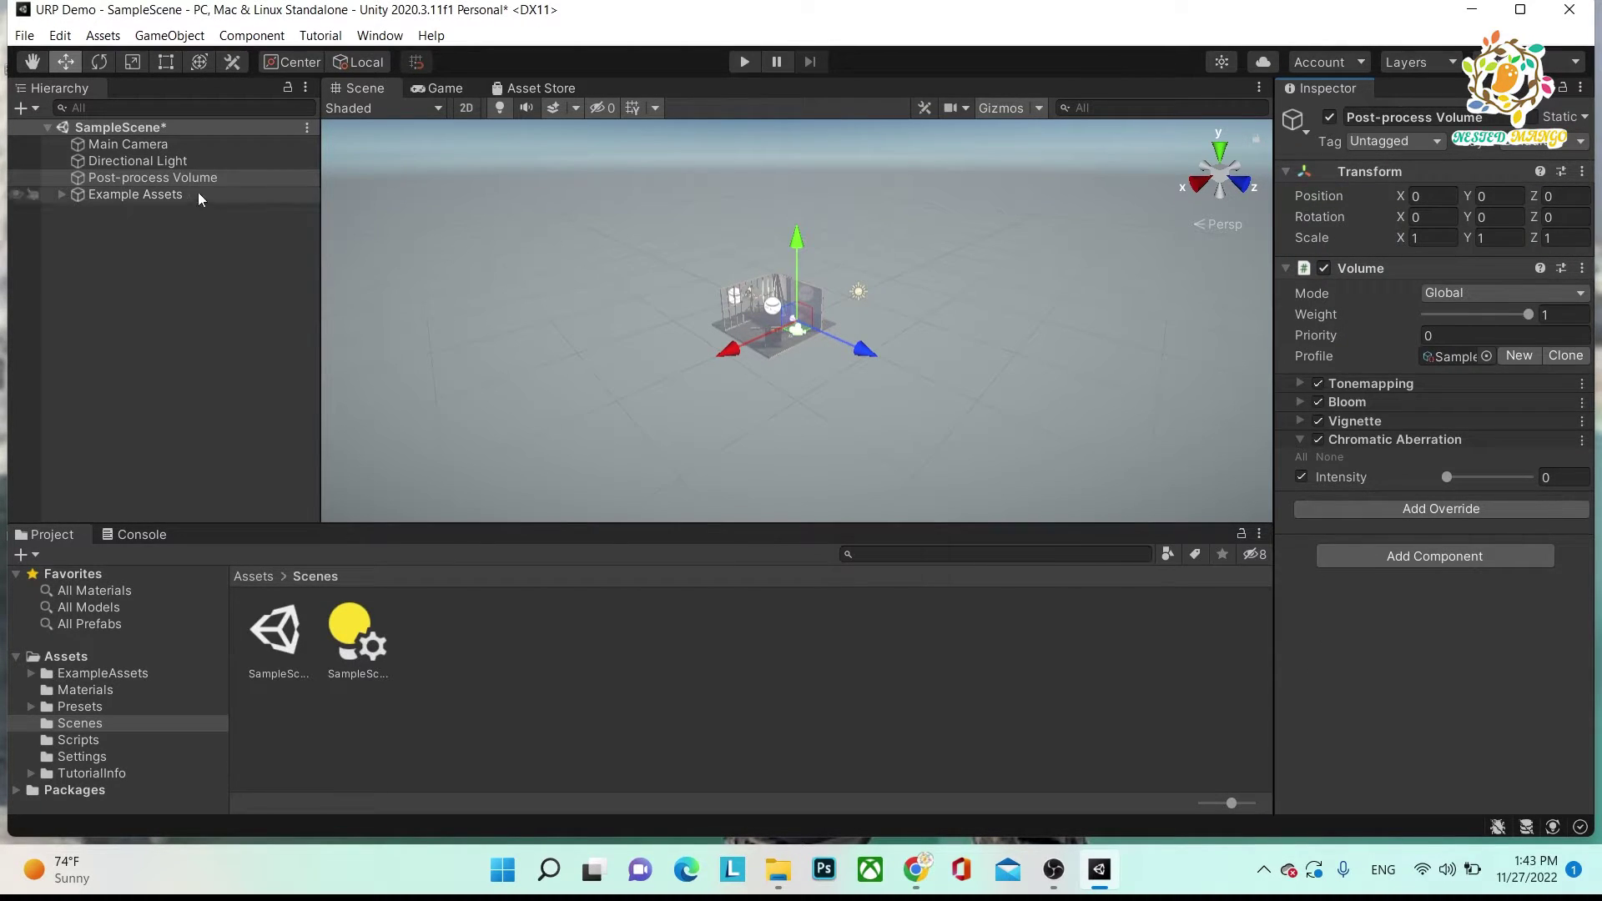
- Deactivate the Post-process Volume object and add a Box Volume to the scene
left_click(1331, 117)
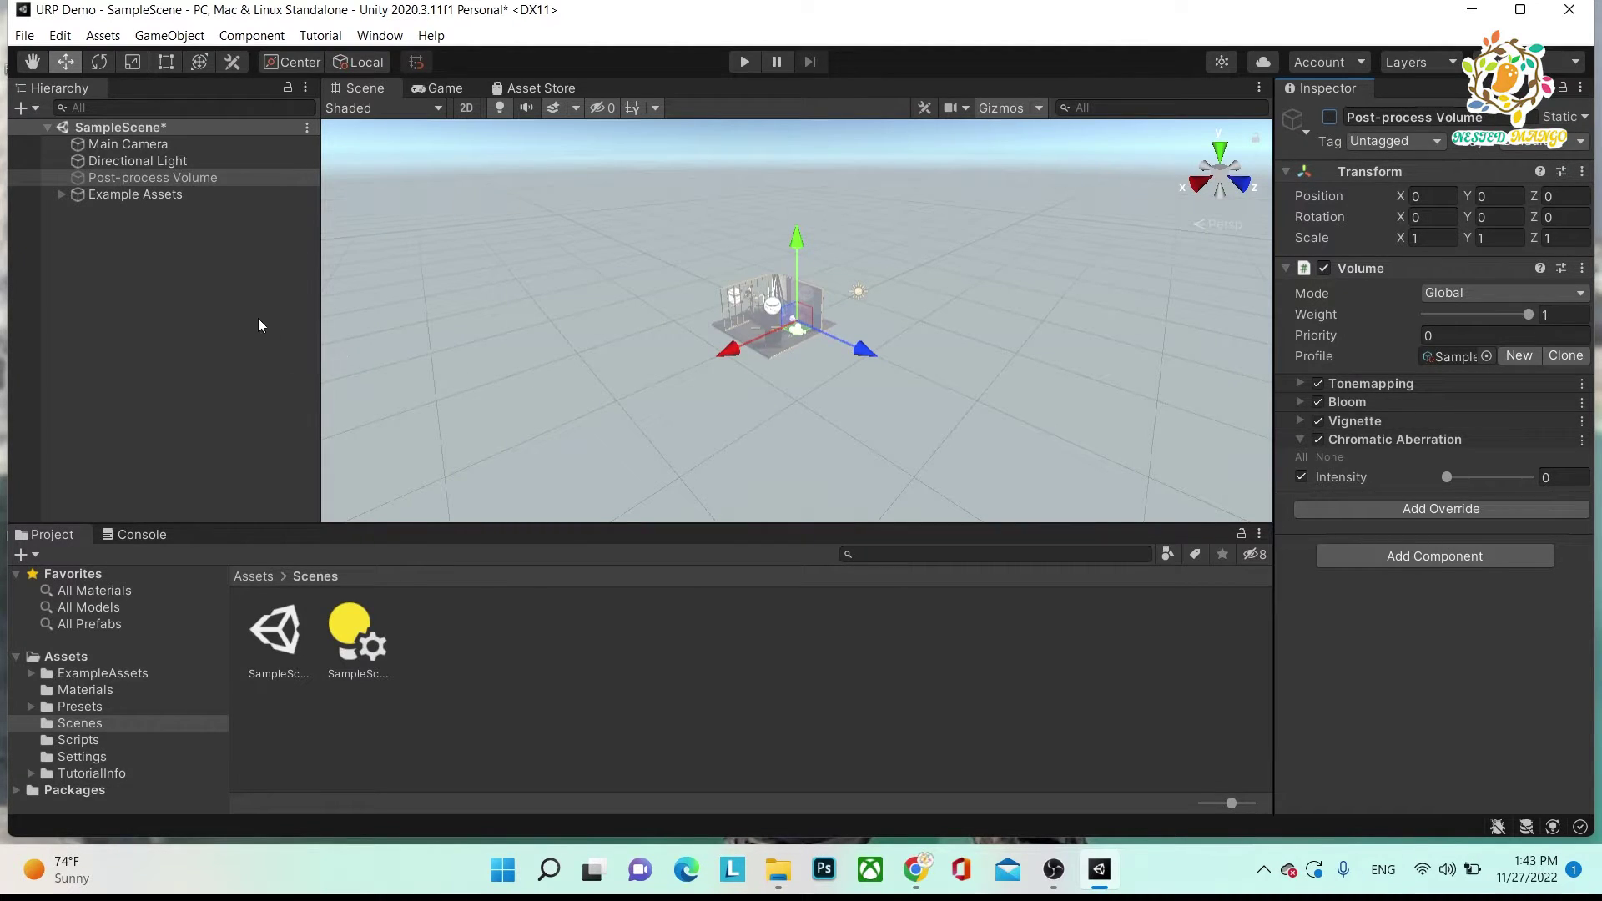
left_click(170, 35)
mouse_move(235, 258)
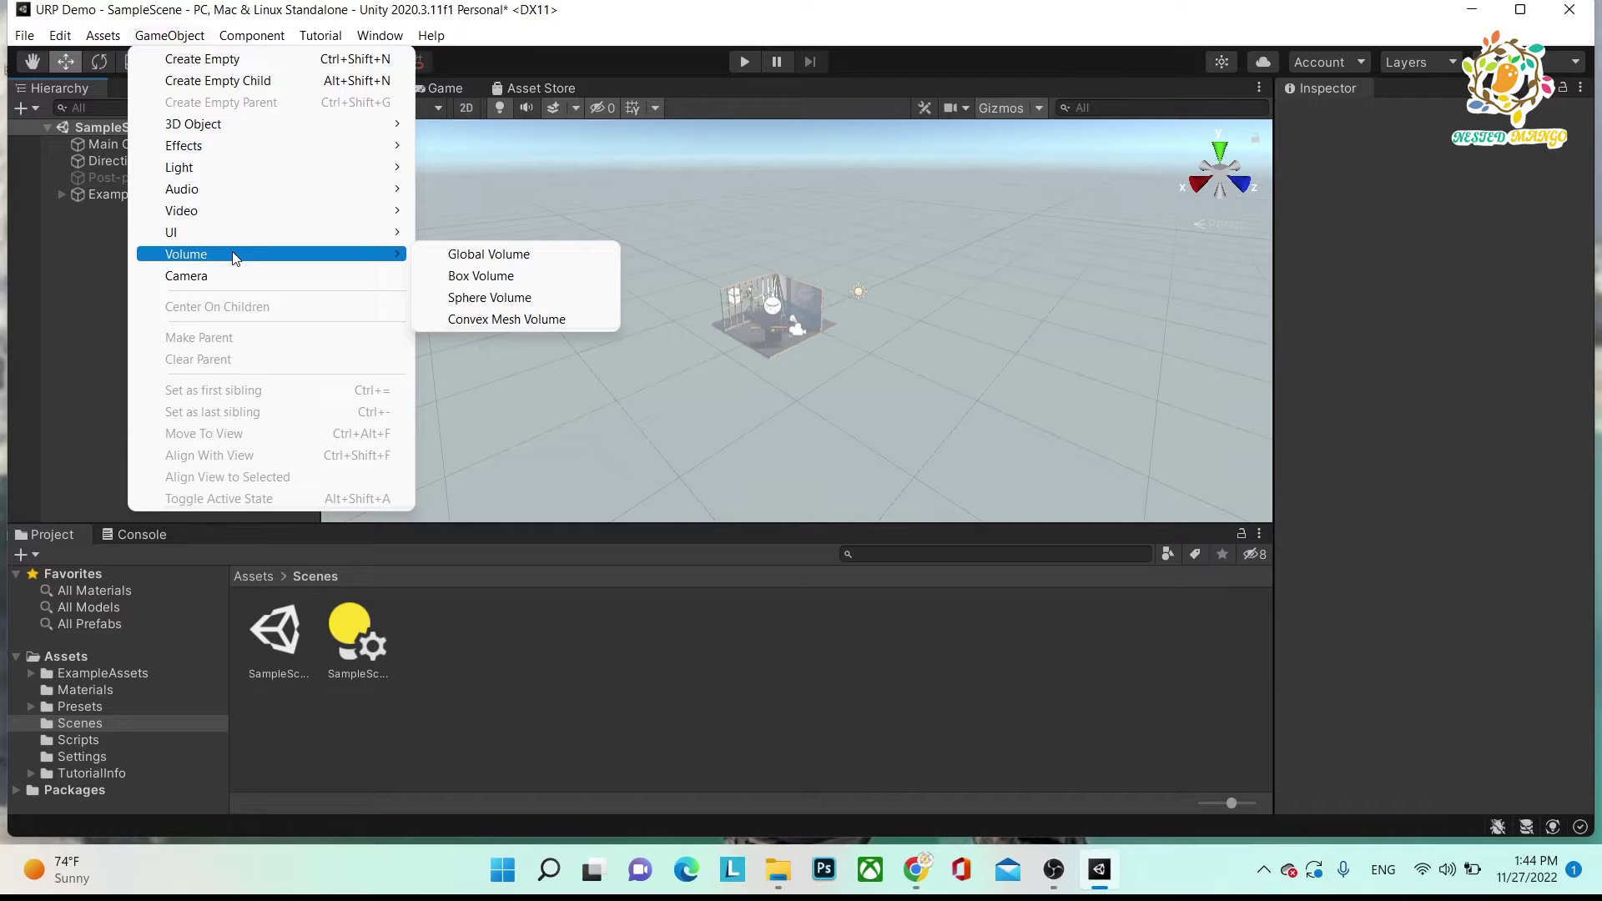
mouse_move(395, 259)
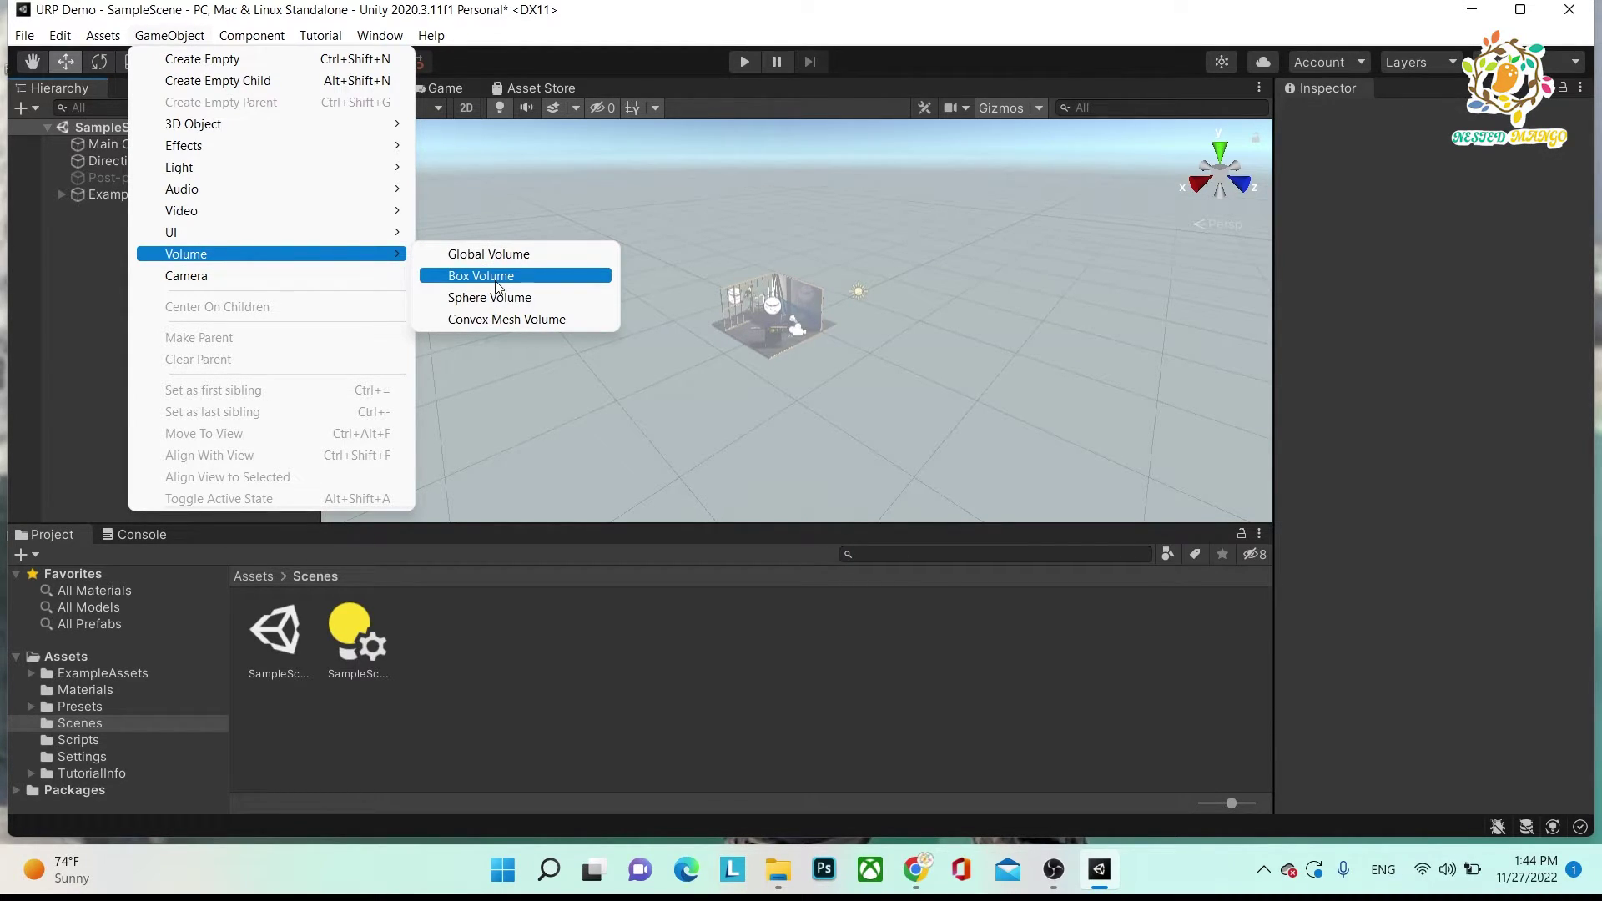
left_click(495, 279)
left_click(193, 251)
- Move the Box Volume to about X 0.854, Y 0.418, Z 0 and create a new volume profile for it
double_click(106, 212)
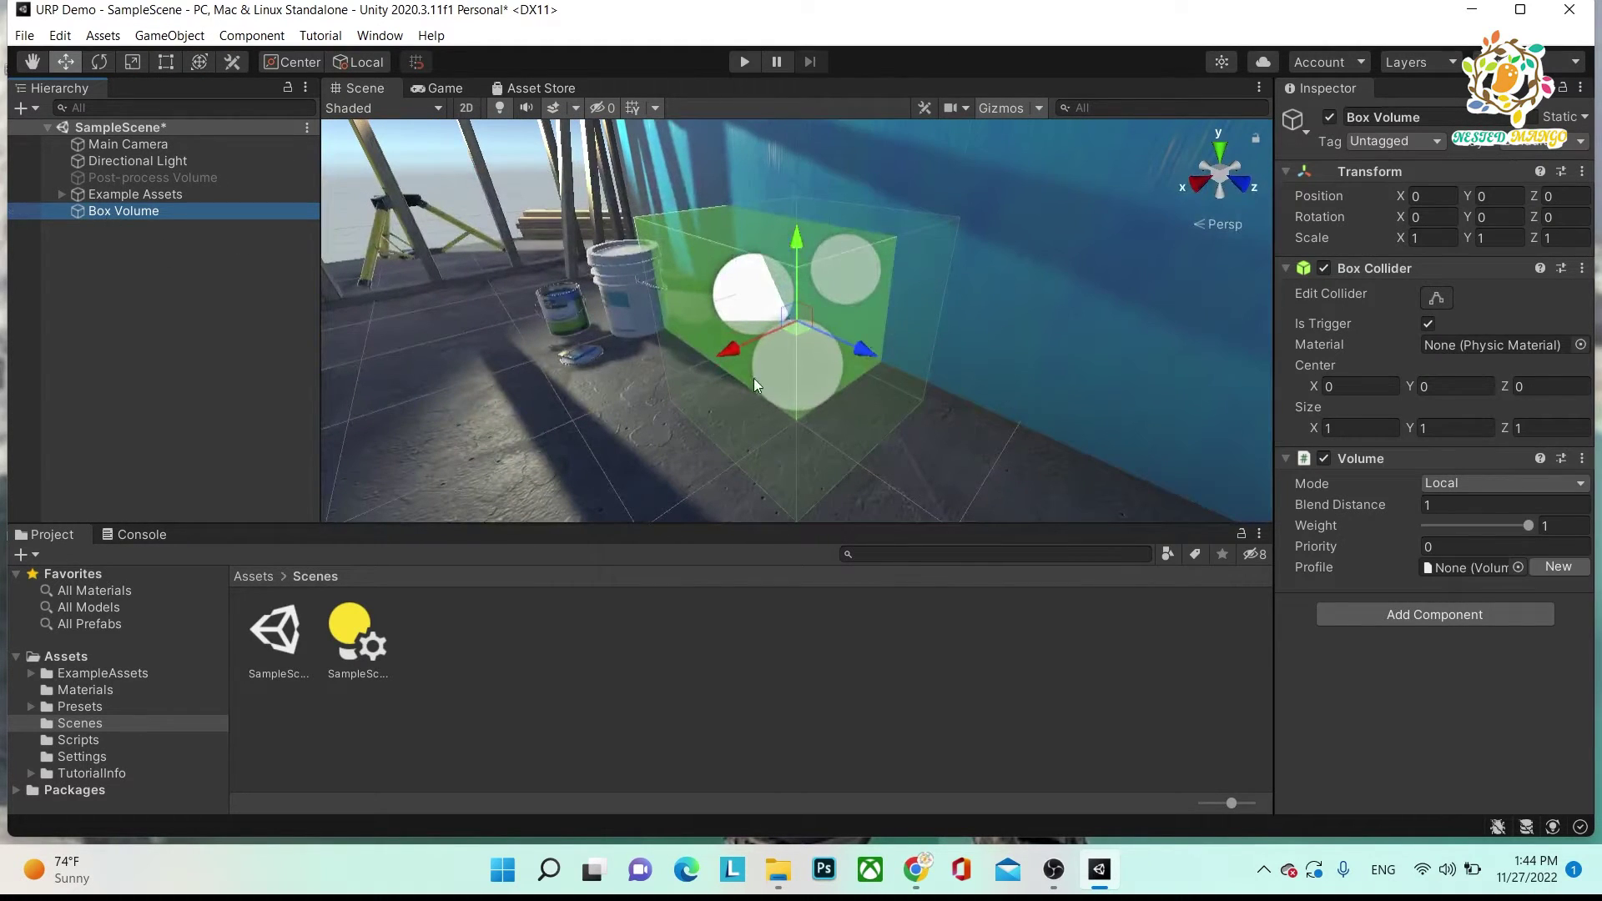
left_click_drag(807, 408, 496, 325, "alt")
left_click_drag(723, 263, 484, 329)
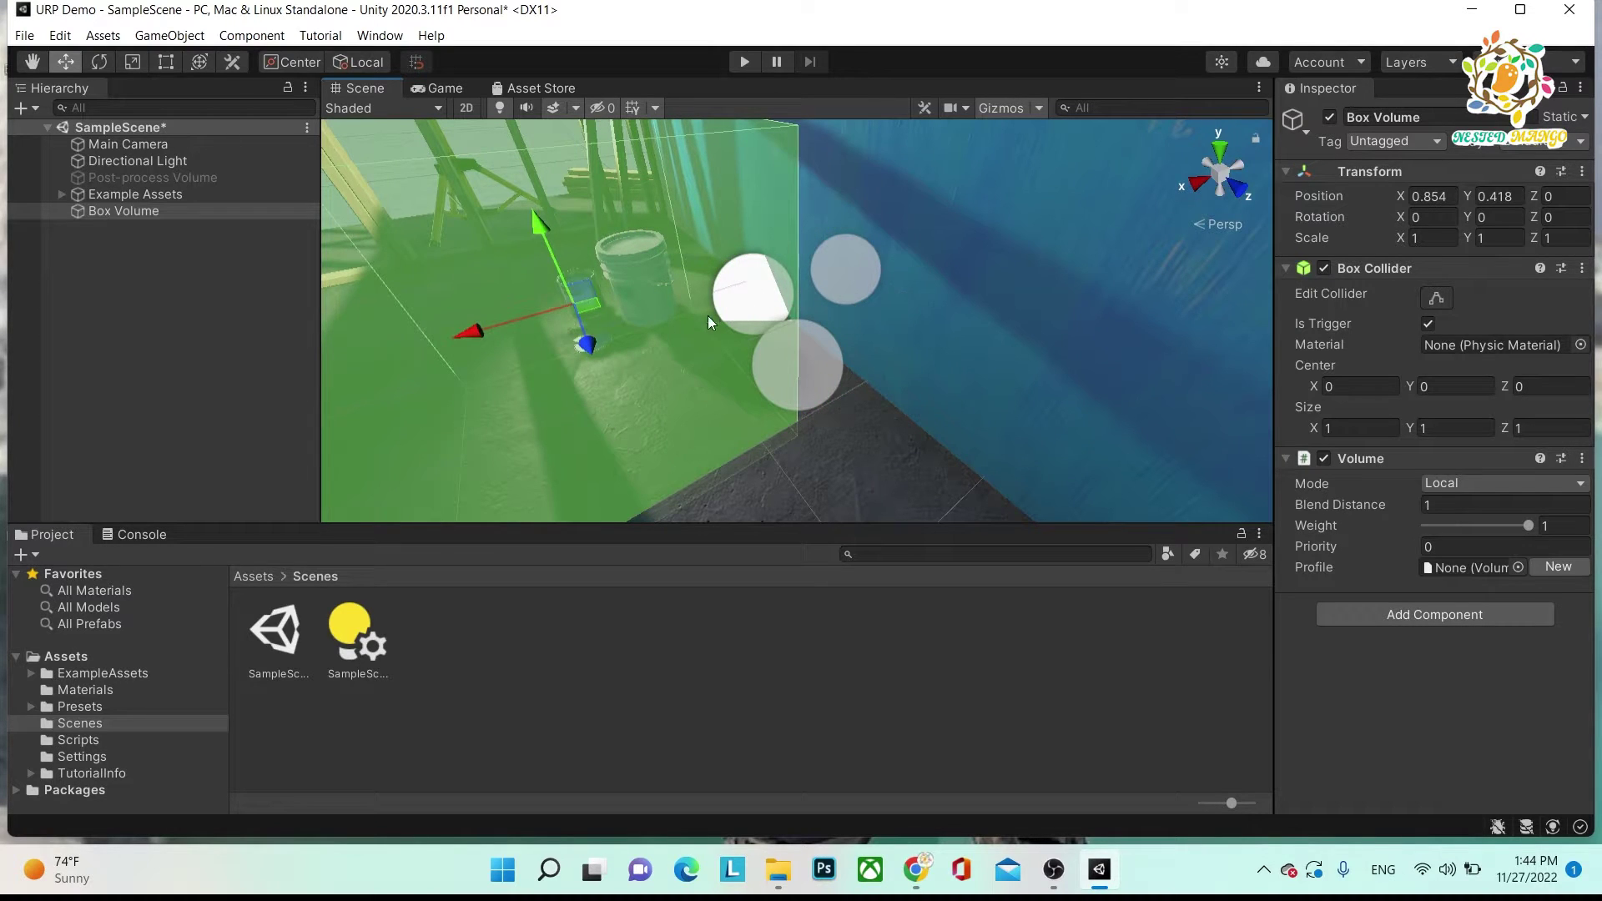
key("f")
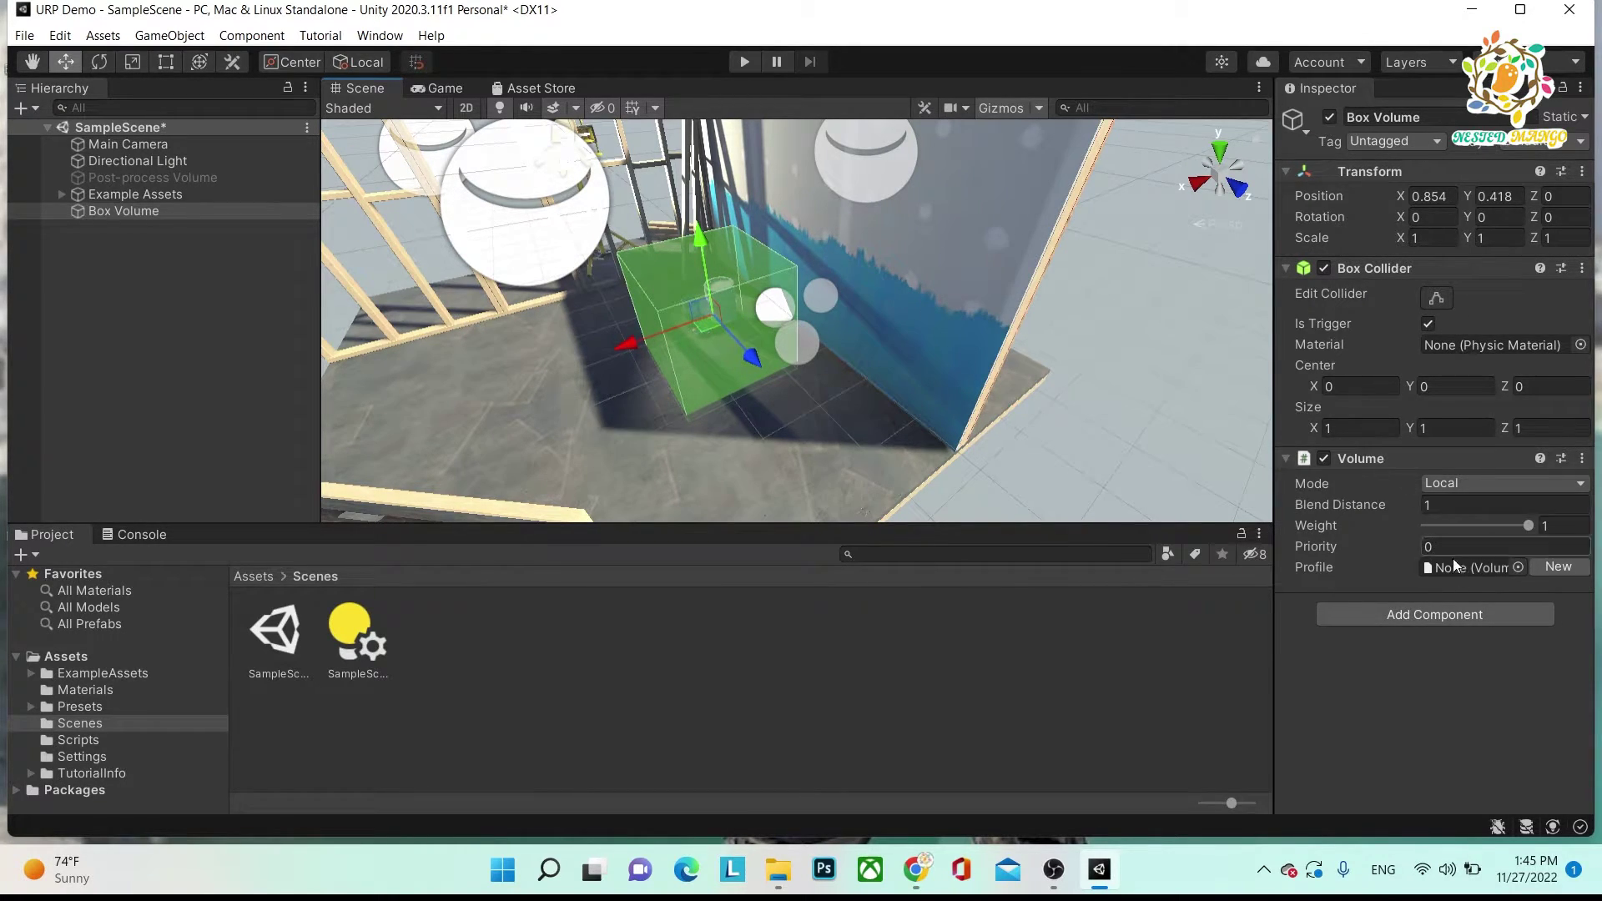
left_click(1546, 568)
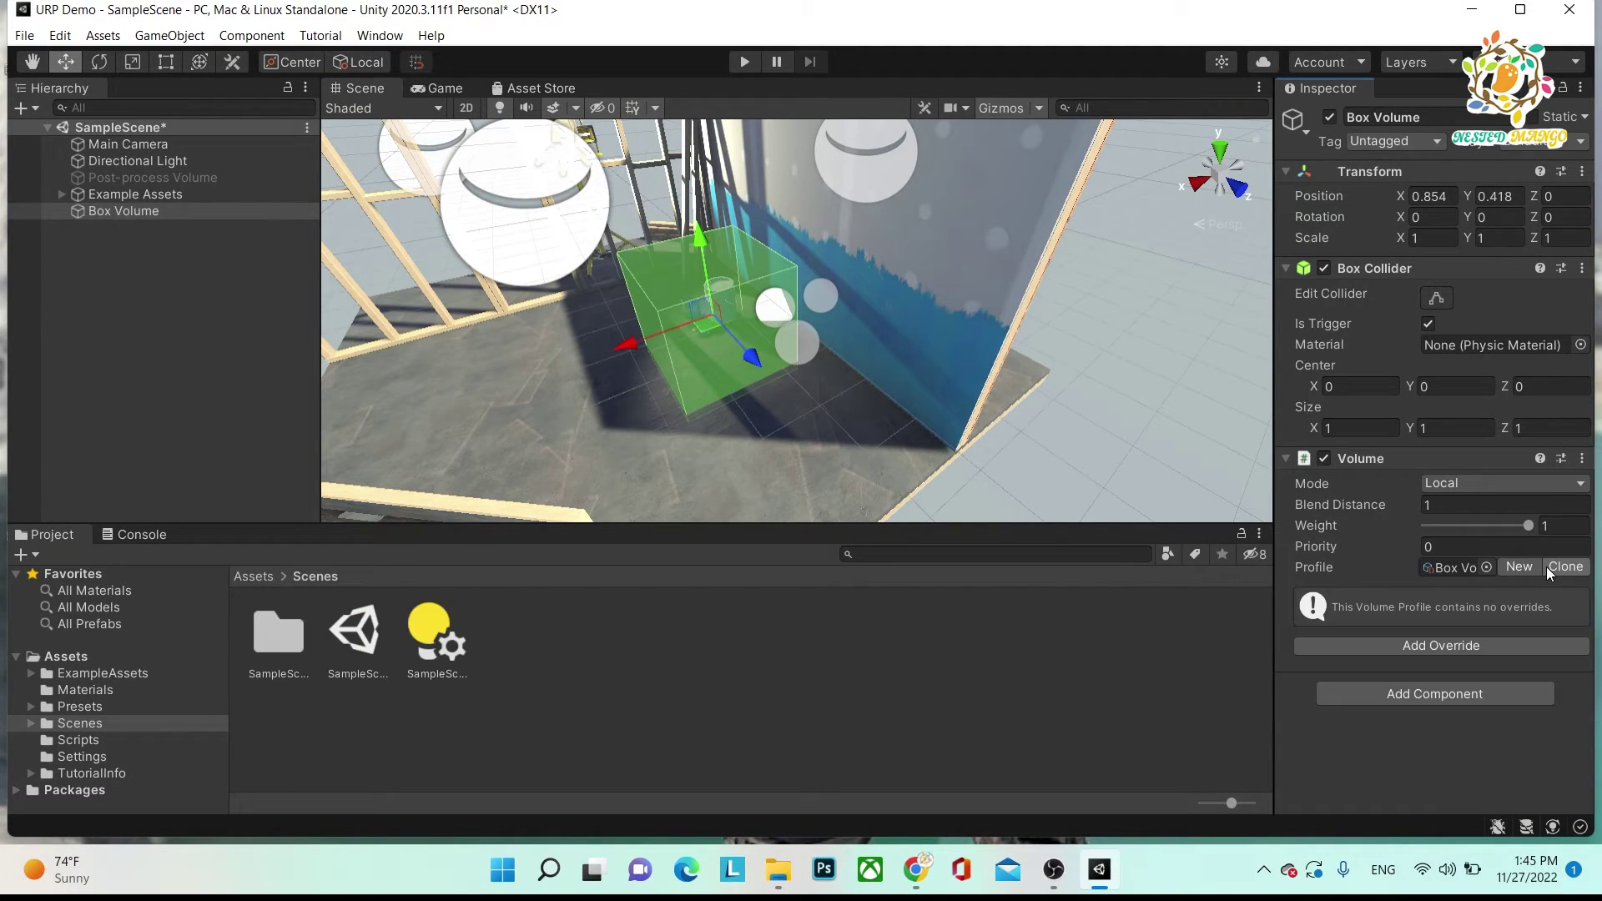
- Browse the post-processing overrides available for the Box Volume without adding any
left_click(1454, 646)
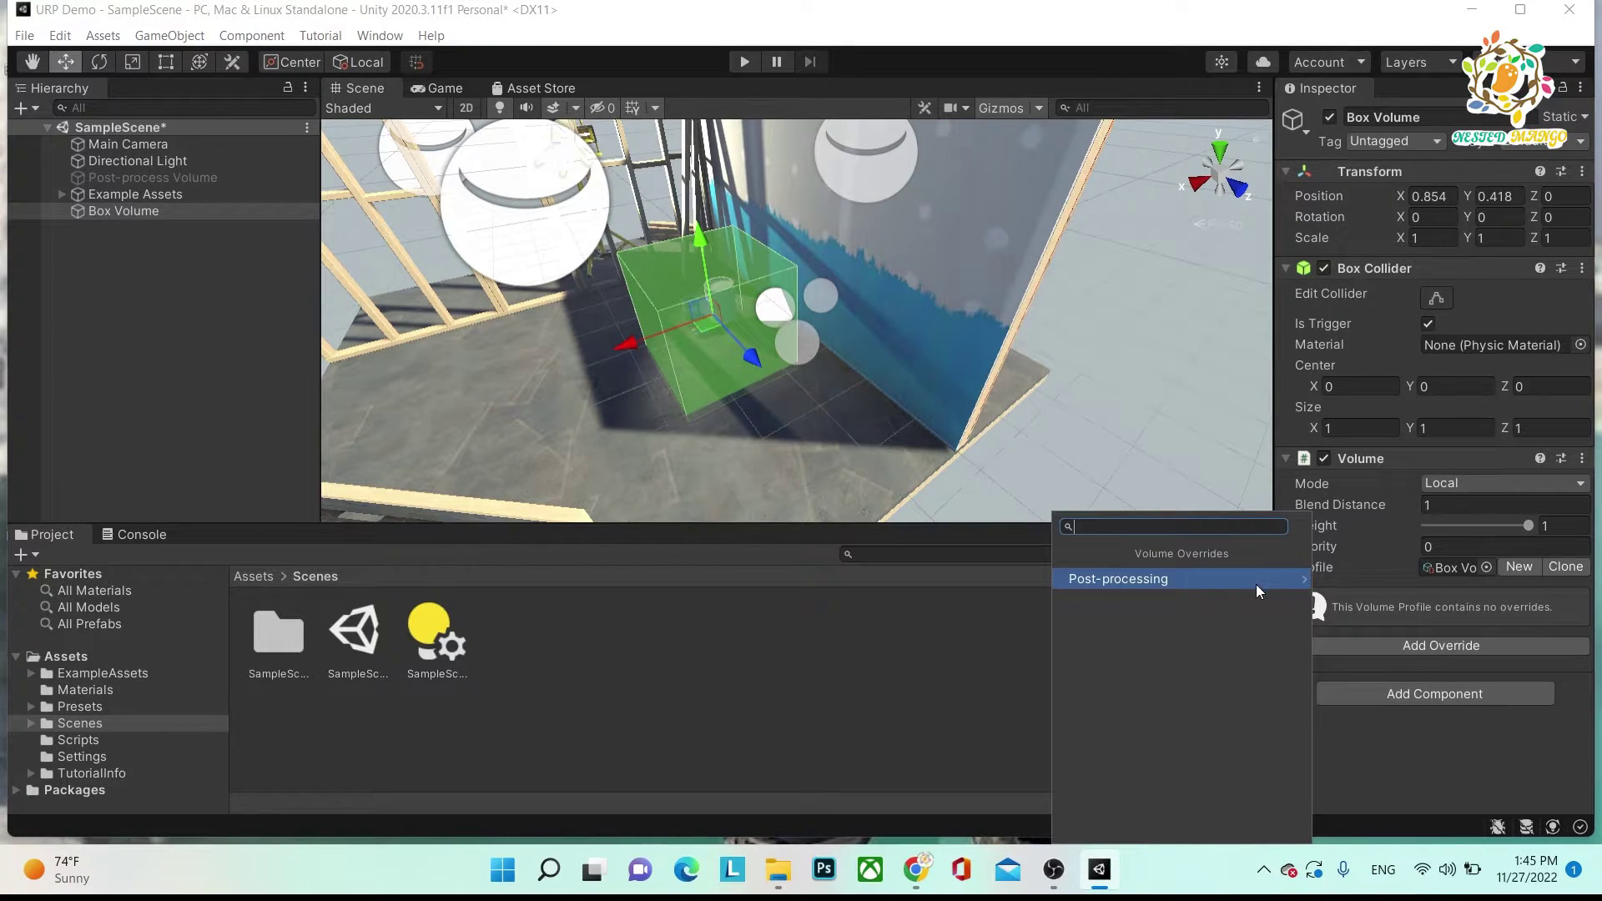
left_click(1257, 585)
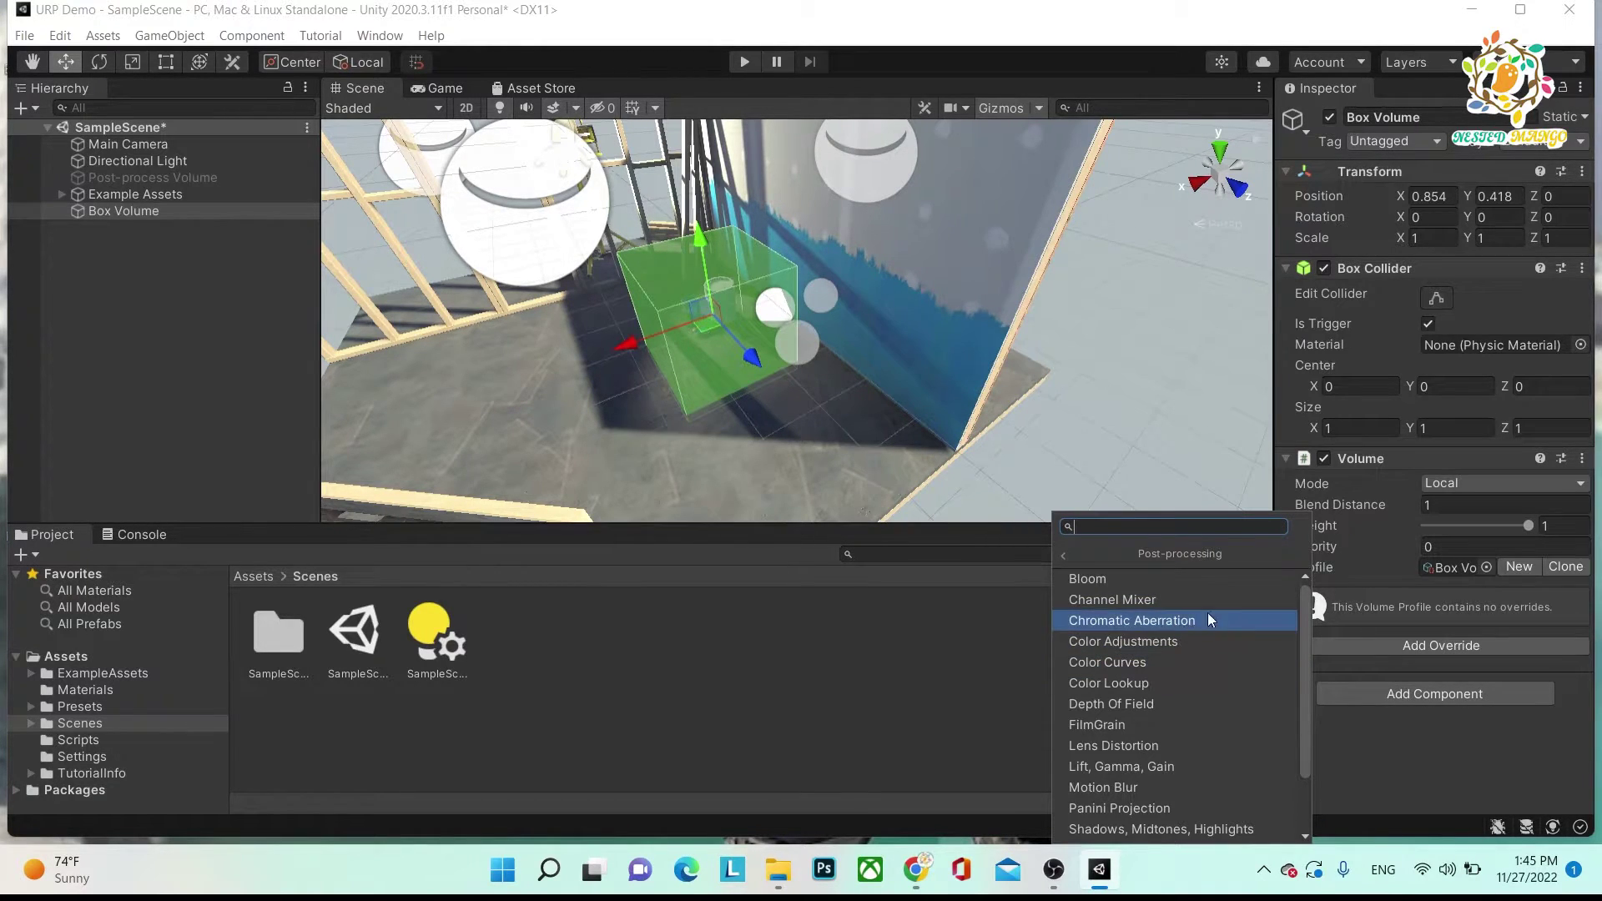
left_click(1417, 808)
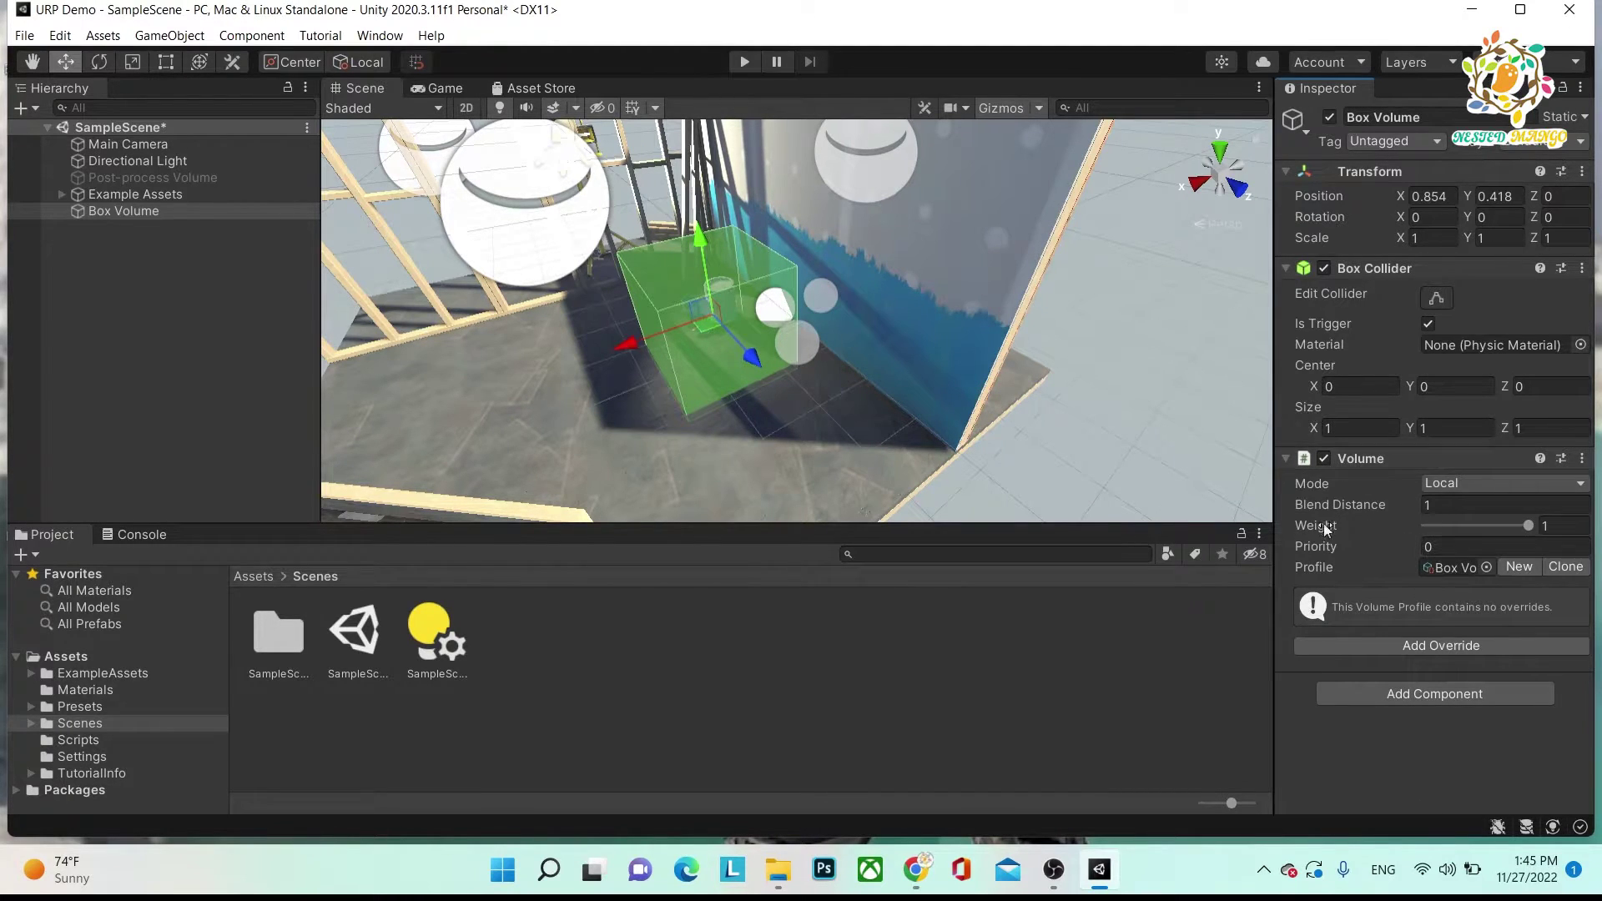
left_click(1414, 648)
left_click(1210, 582)
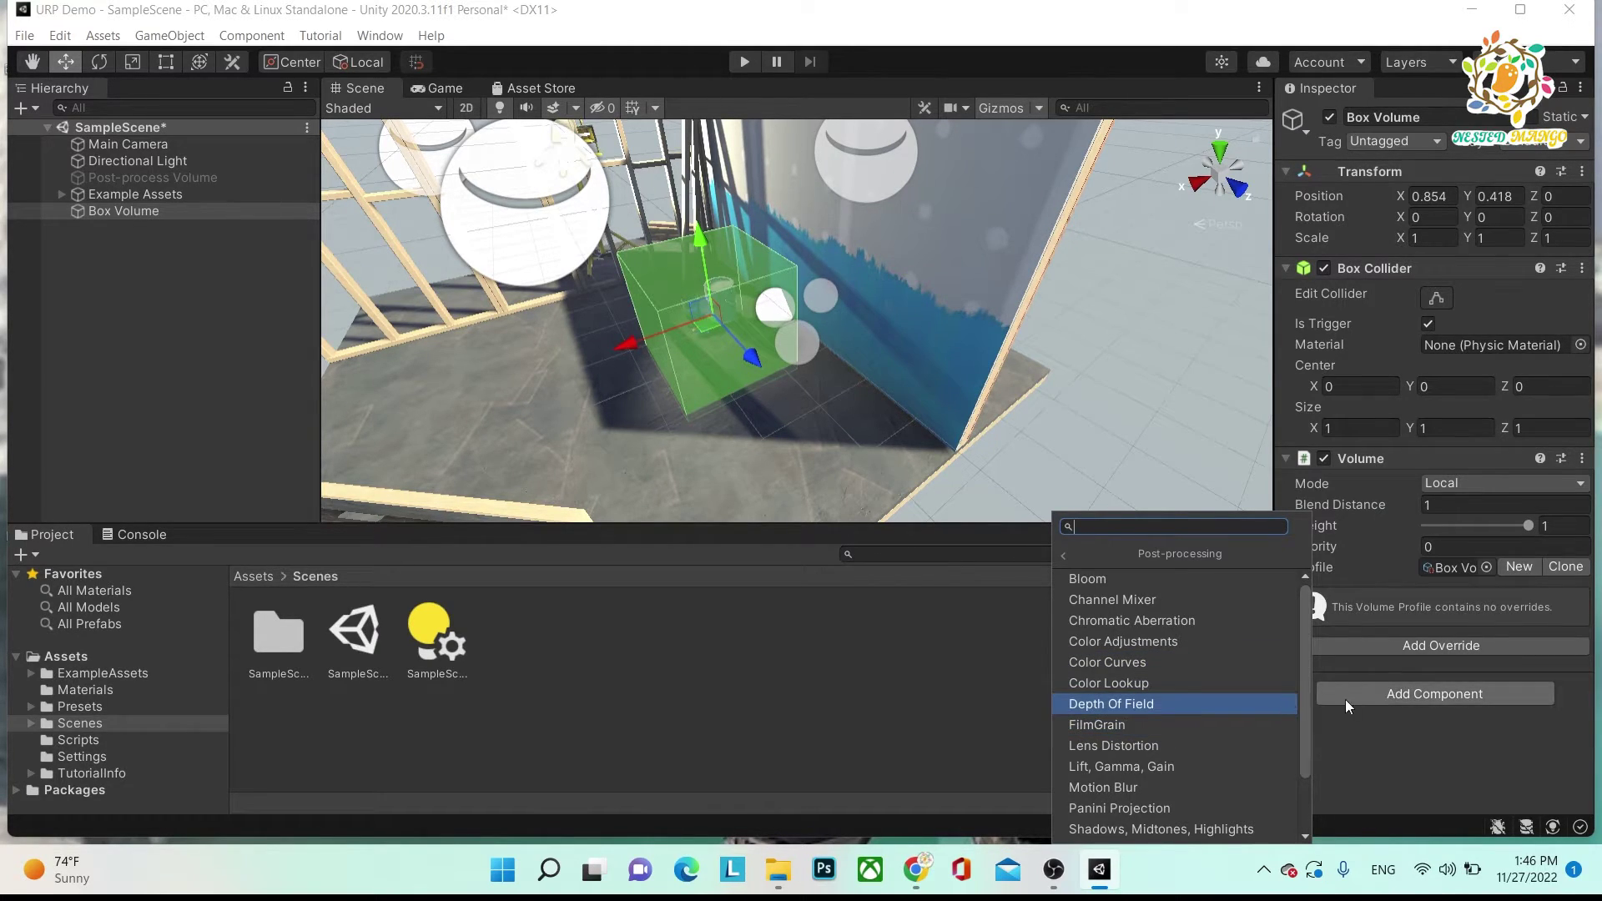
left_click(1379, 778)
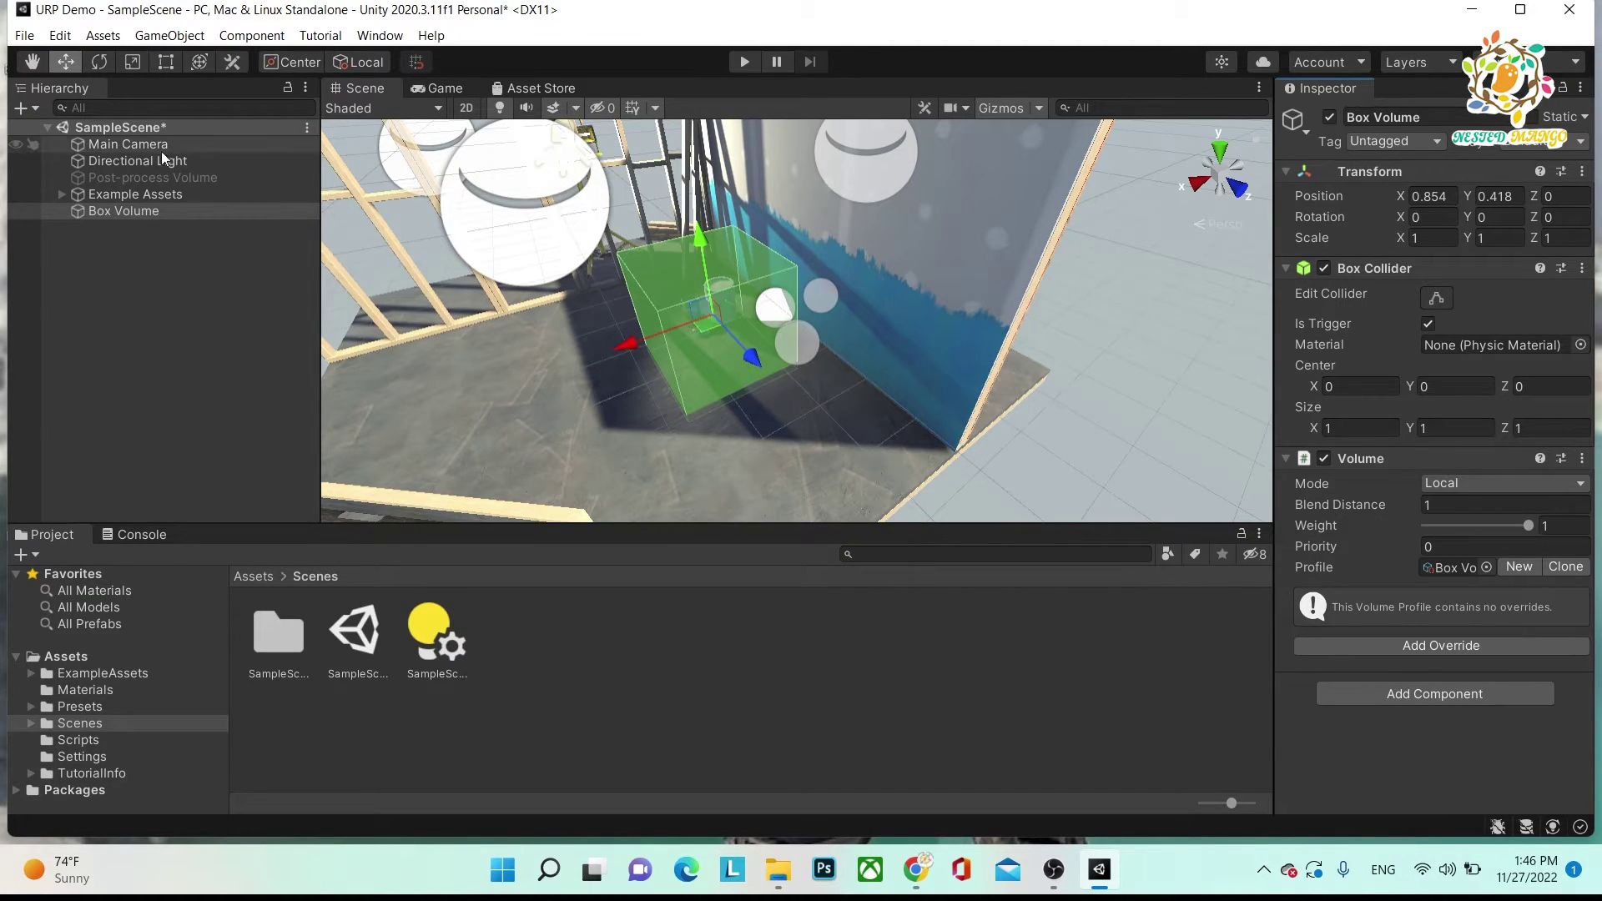
- Save the scene and compare the Main Camera's Game view with Post Processing on and off, leaving it off
key("ctrl+s")
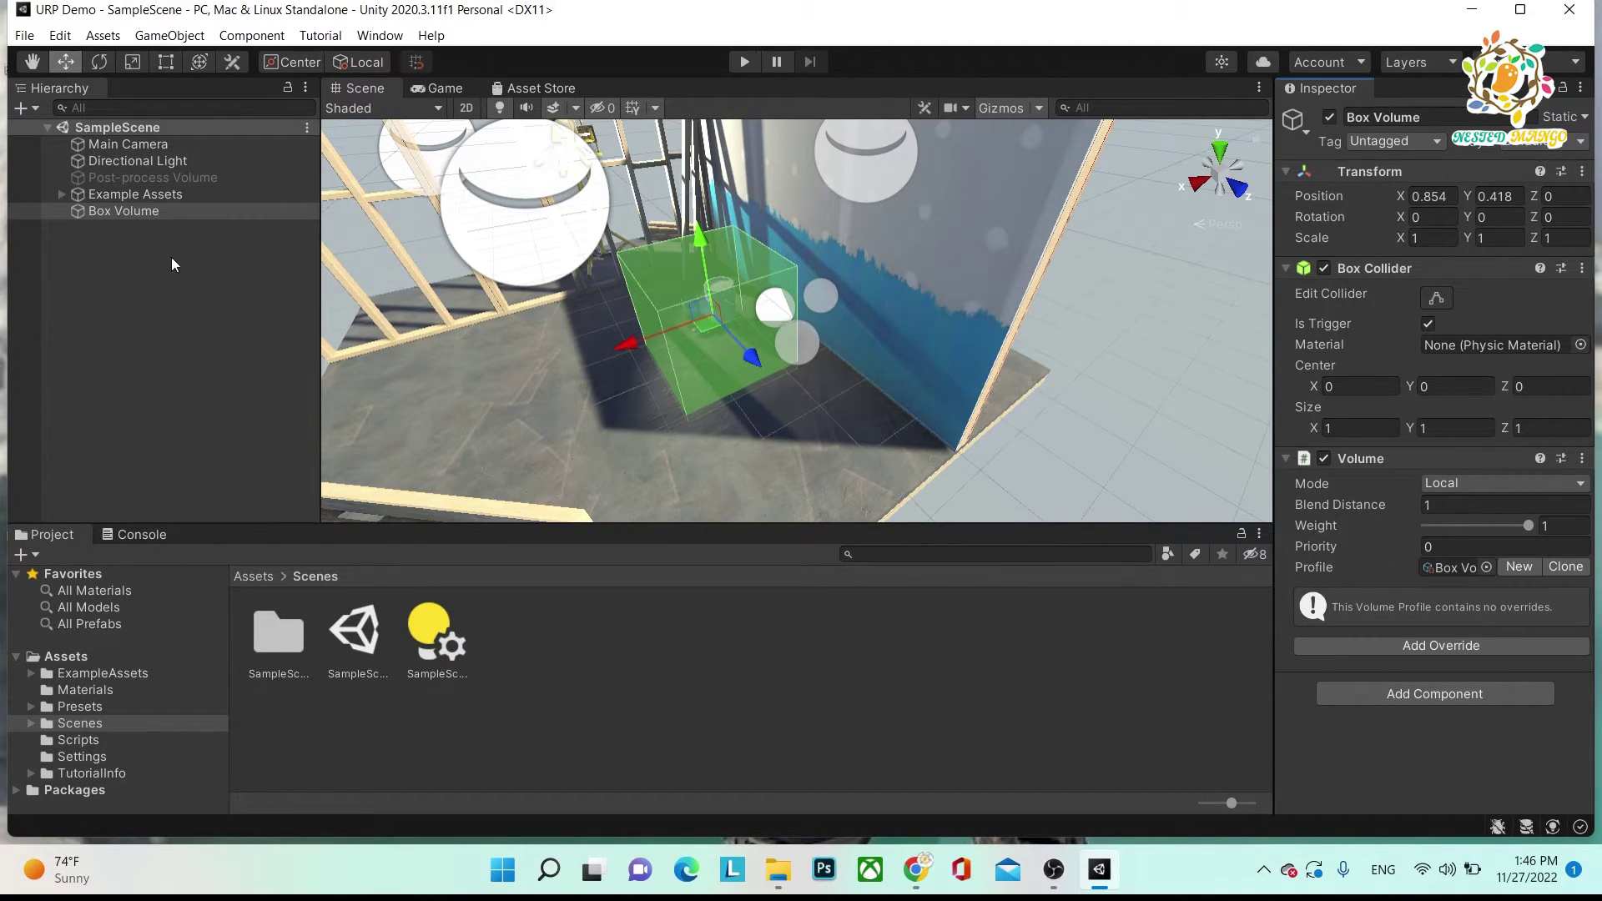
left_click(121, 146)
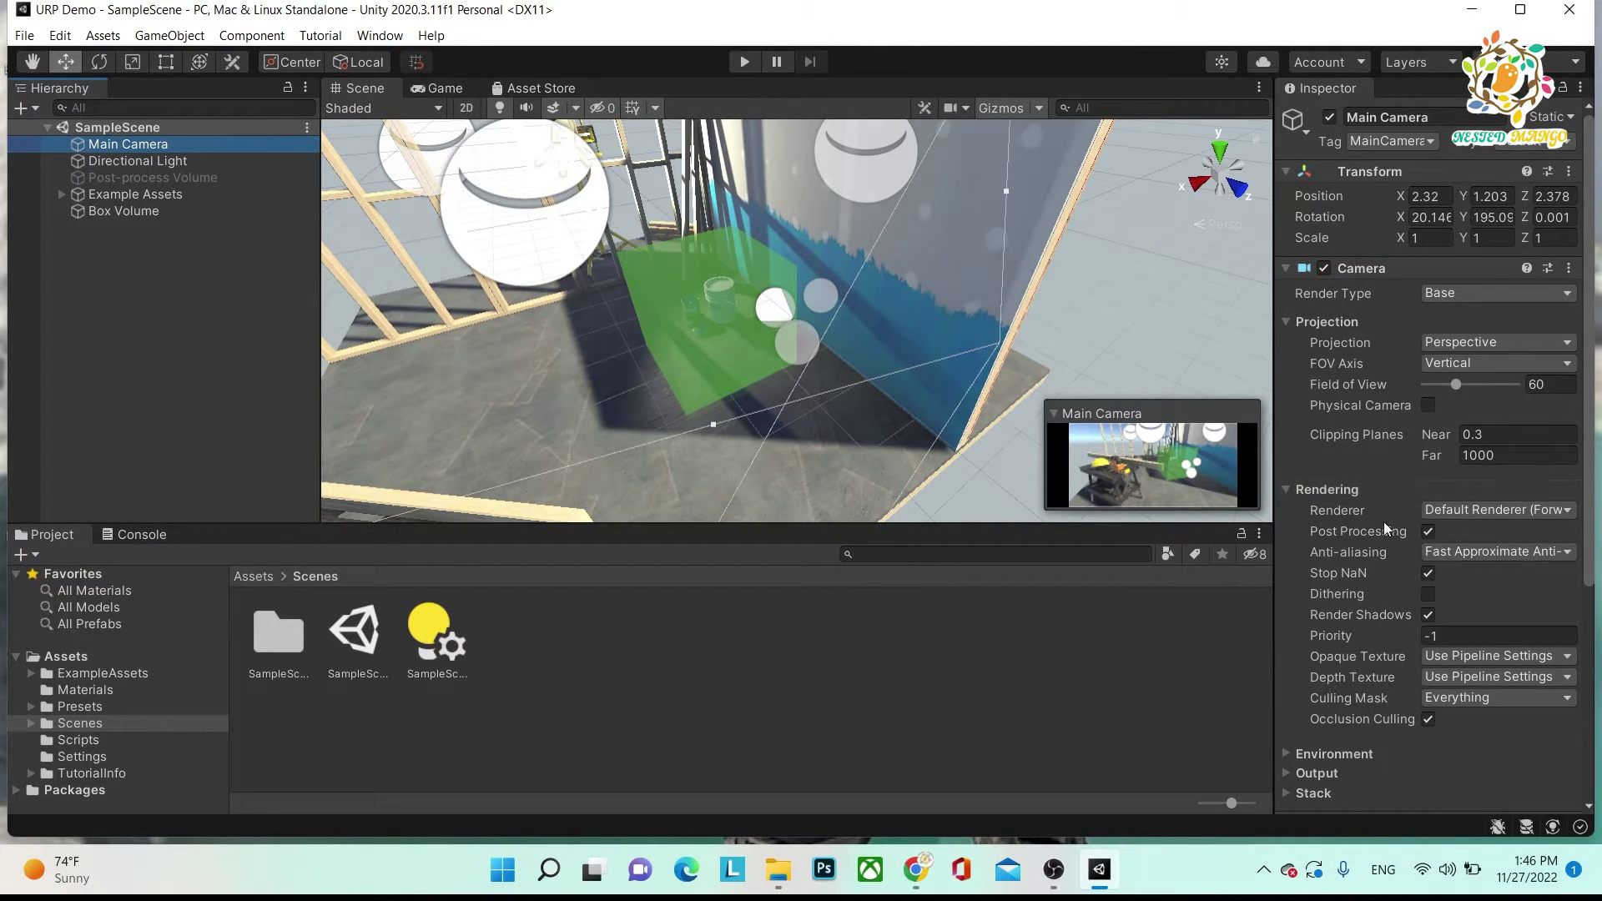
left_click(1429, 533)
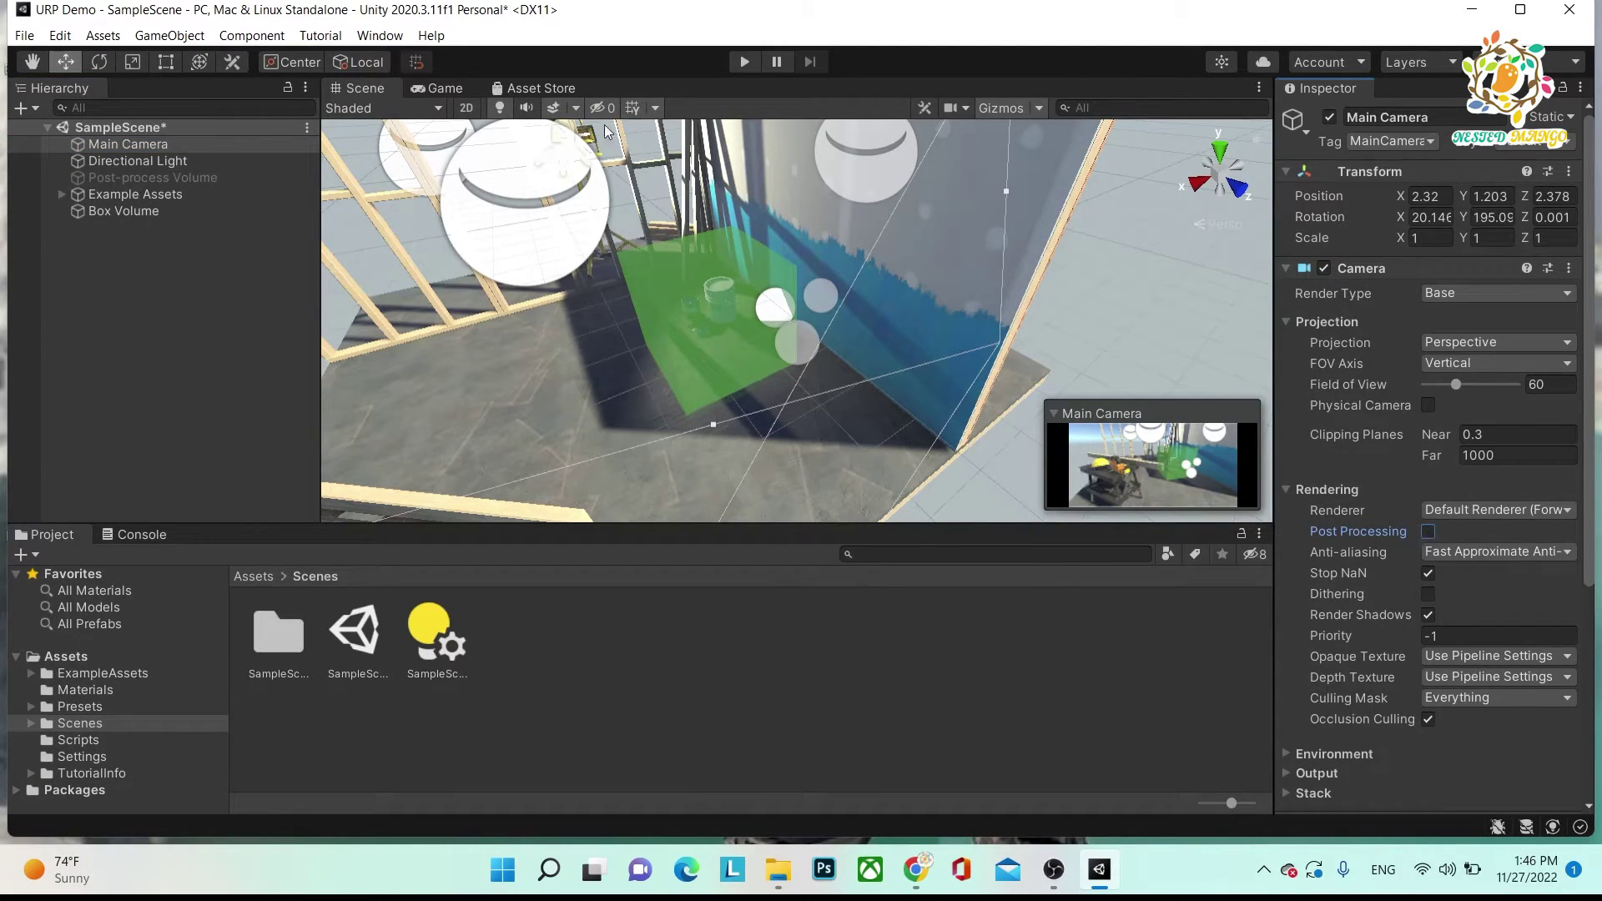
left_click(443, 87)
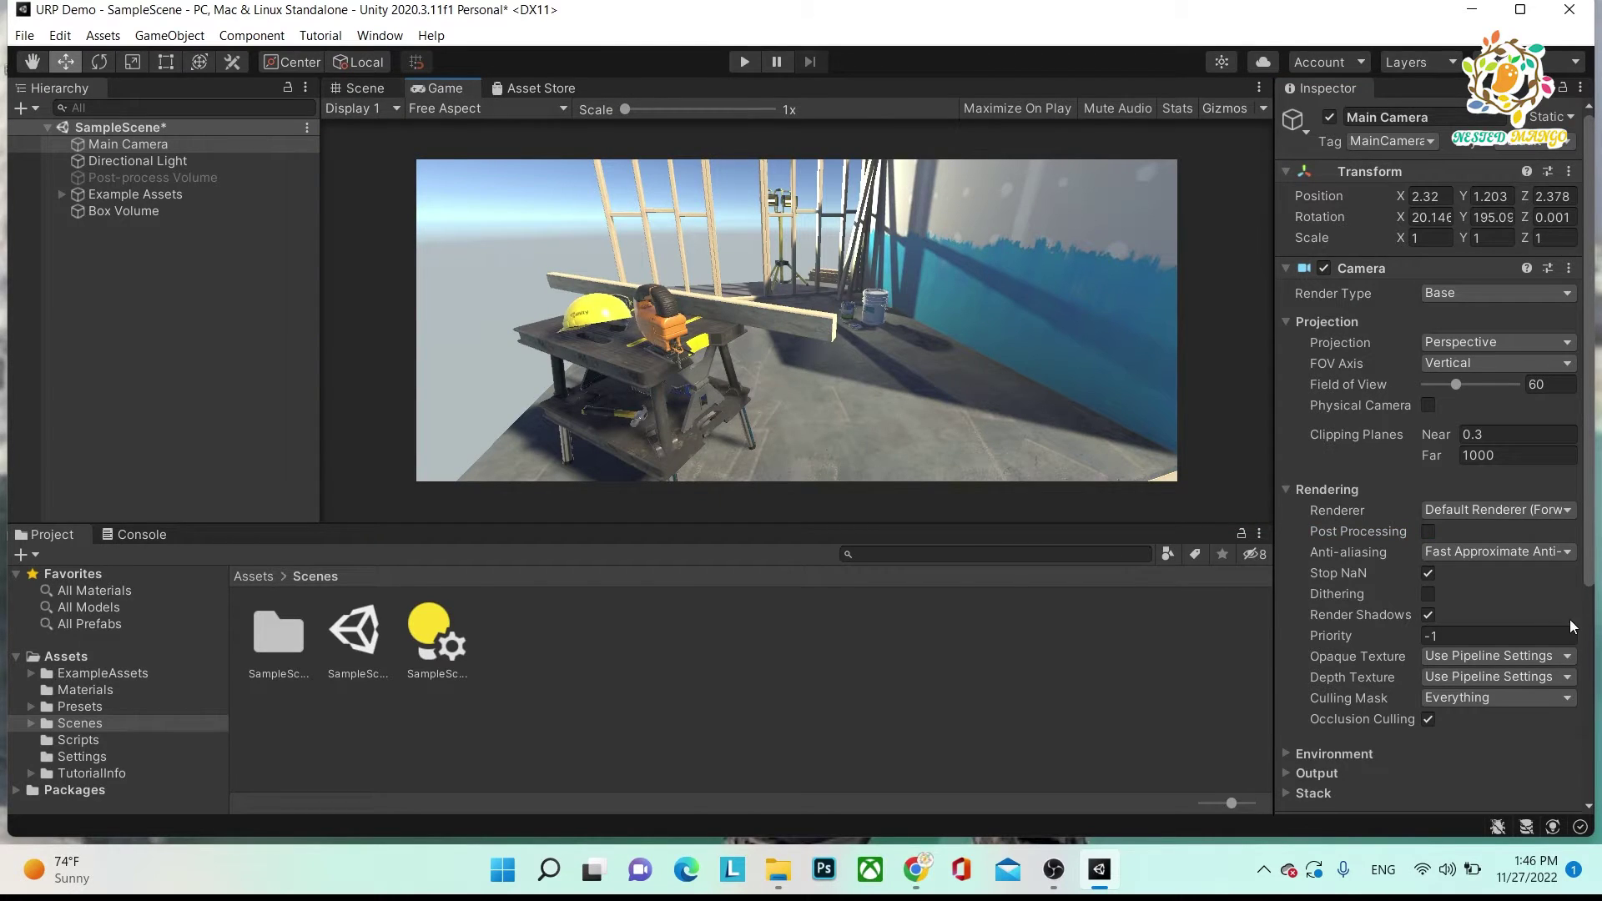
left_click(1427, 535)
left_click(1427, 534)
- Reactivate the Post-process Volume object and enable Post Processing on the Main Camera
left_click(187, 180)
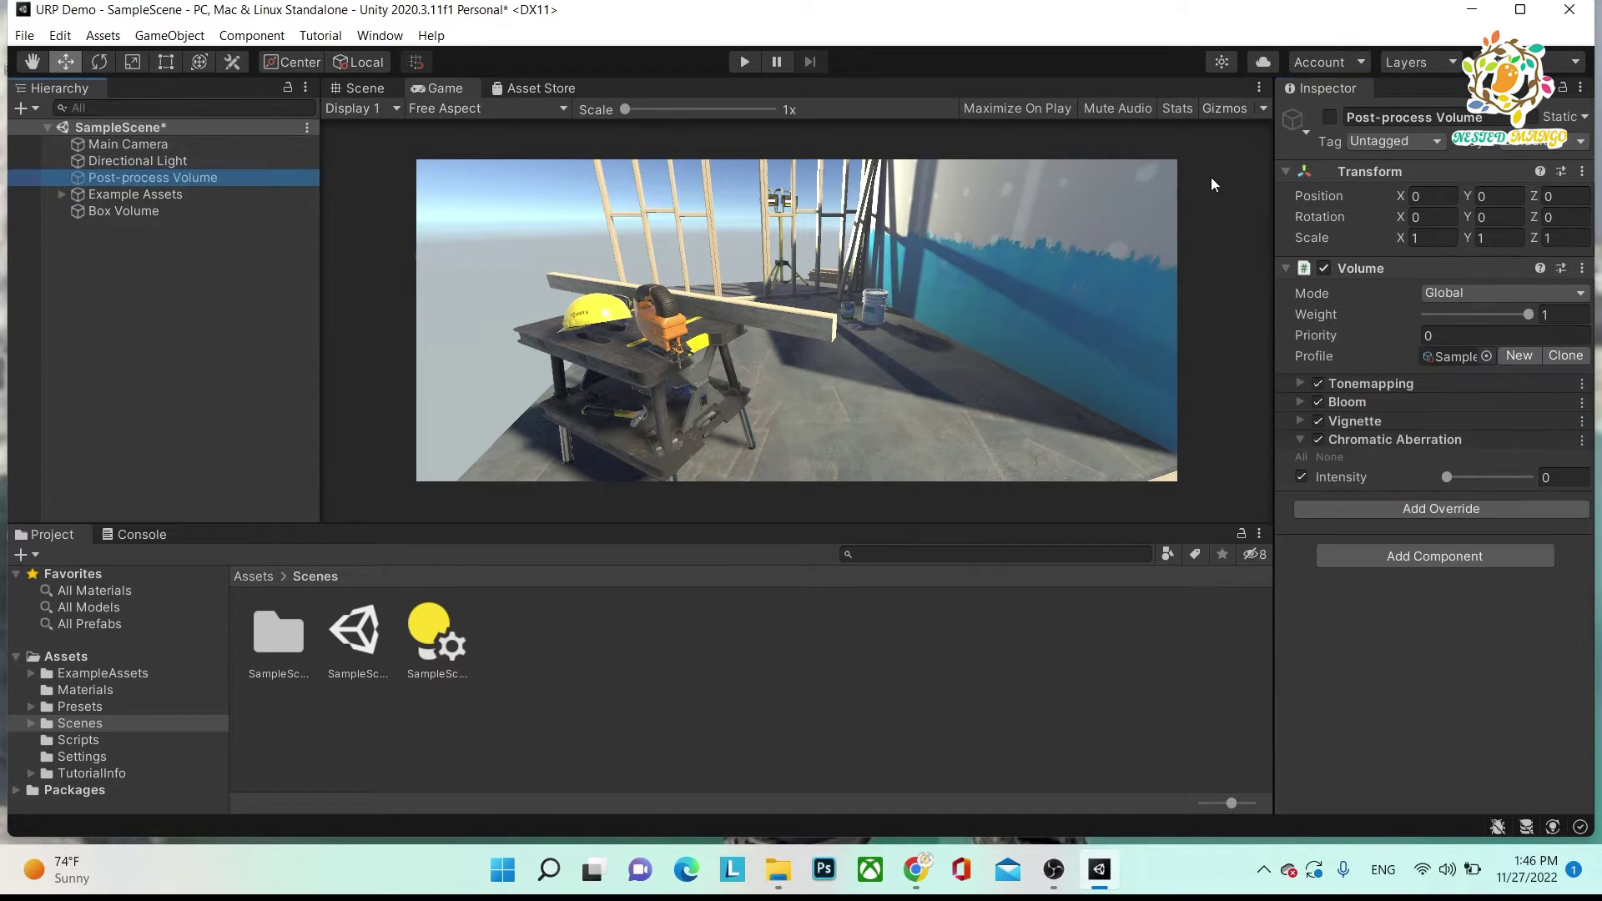
left_click(1330, 118)
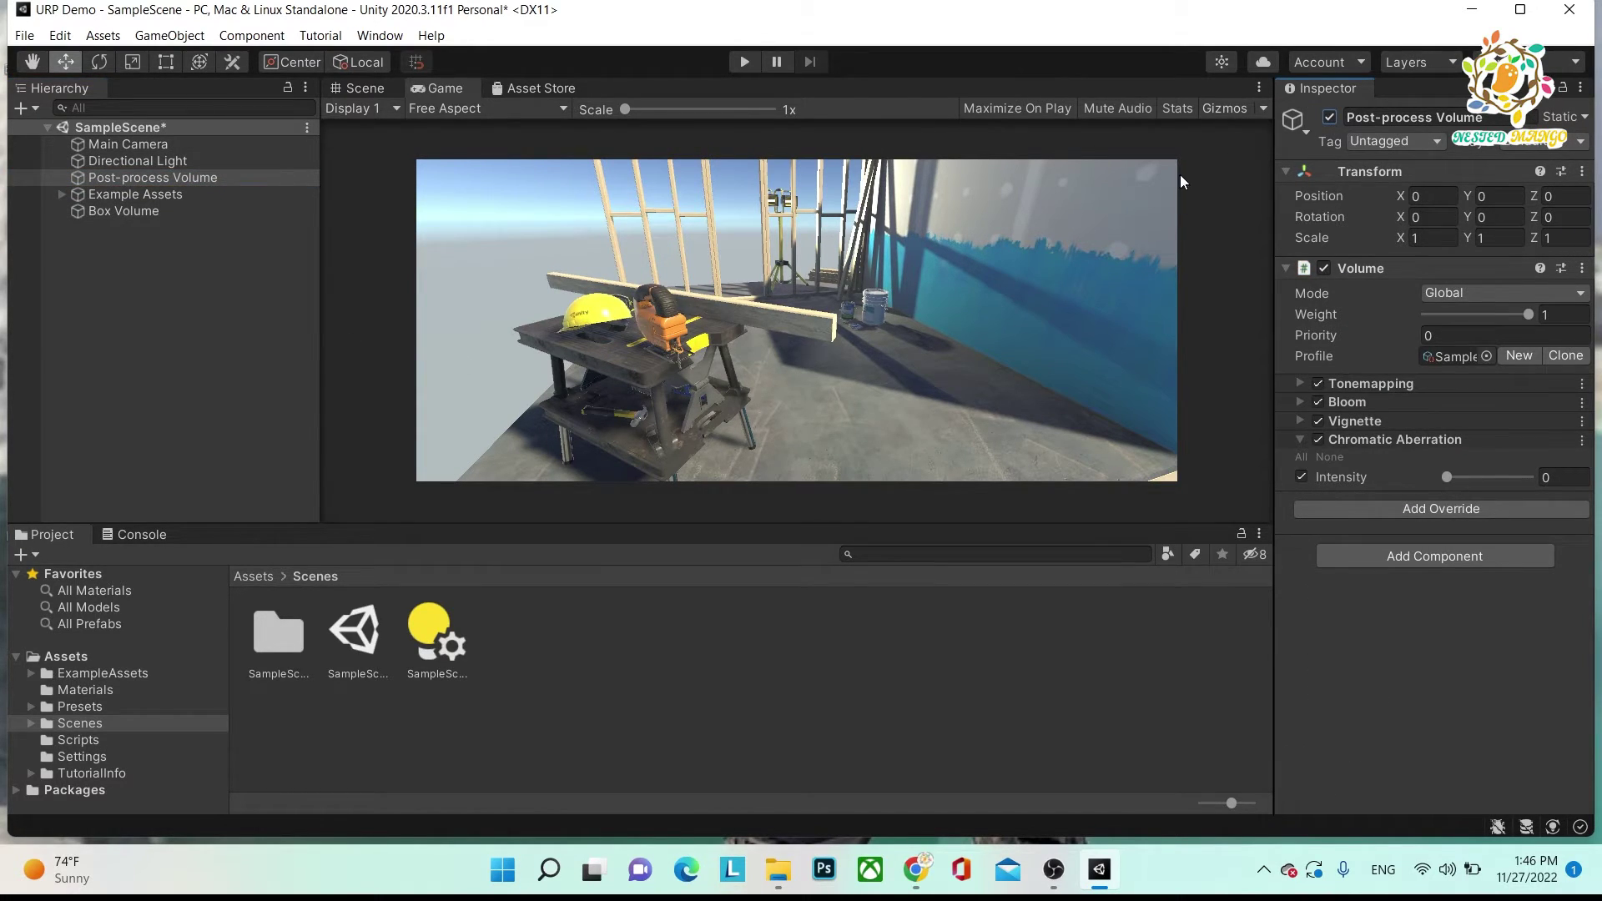
left_click(128, 143)
left_click(1429, 531)
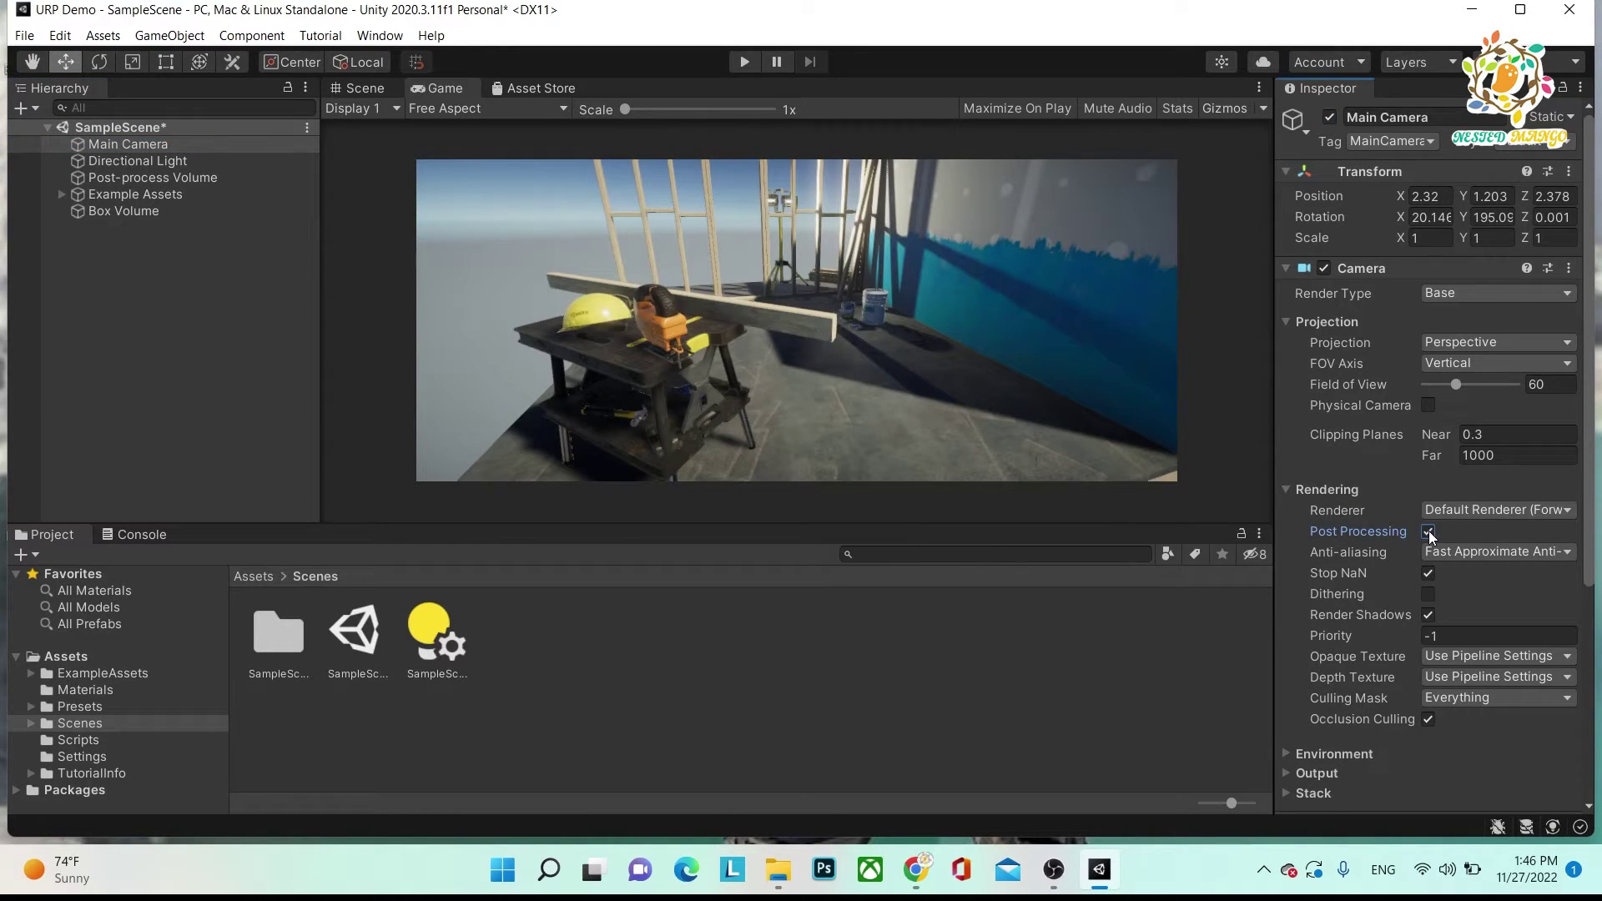
left_click(1429, 531)
left_click(1429, 531)
- Choose Fast Approximate Anti-aliasing (FXAA) as the Main Camera's anti-aliasing and save the scene
left_click(1486, 554)
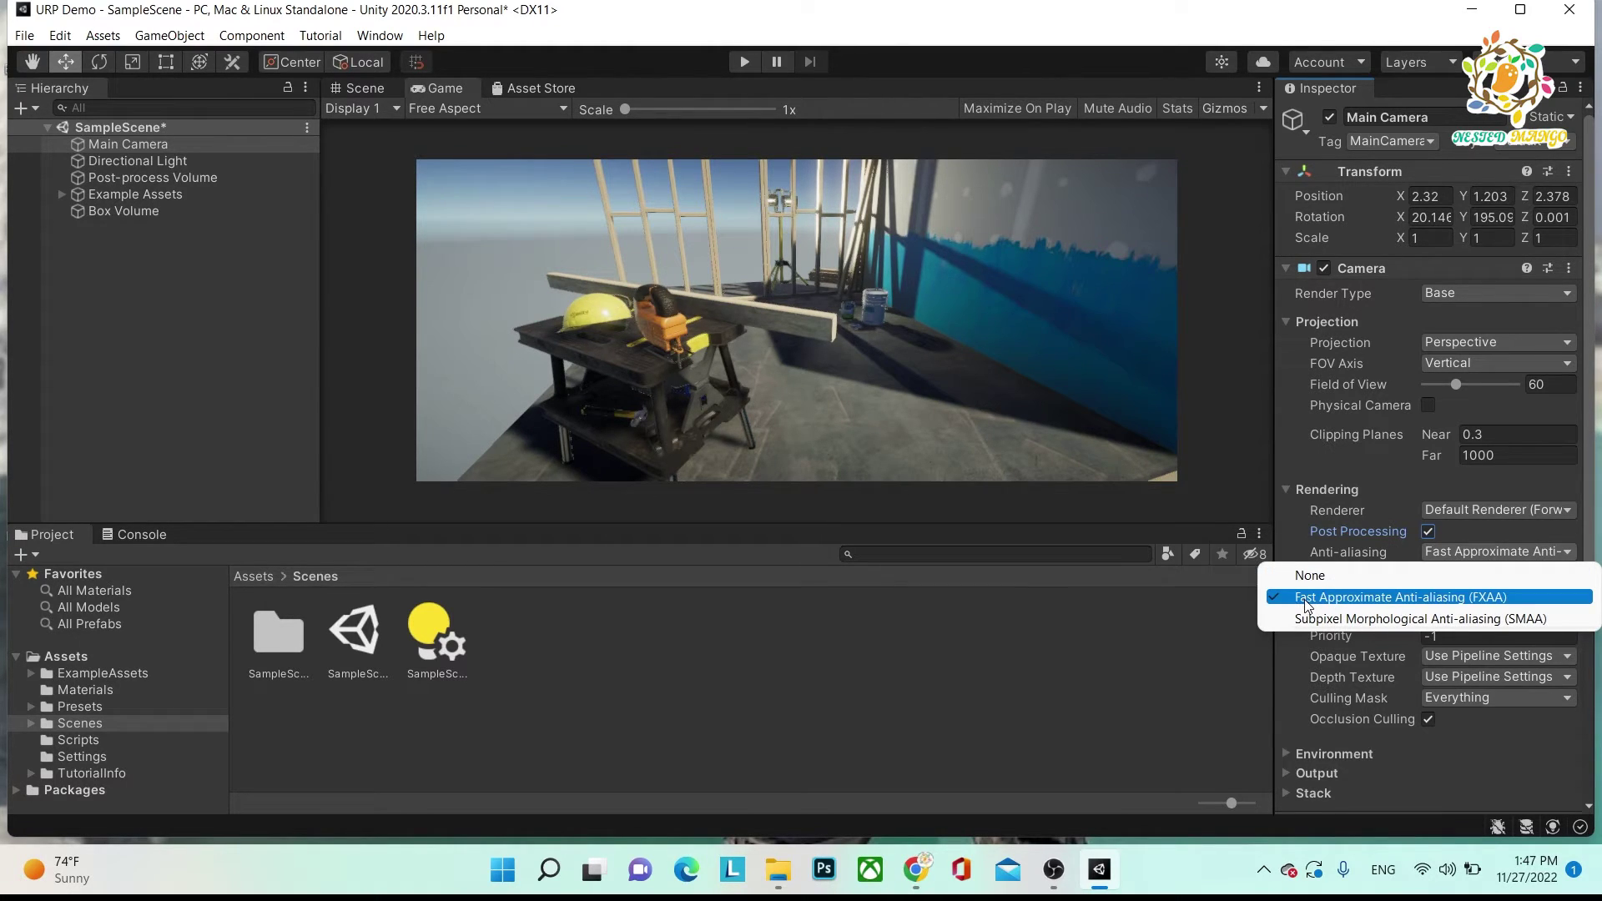
left_click(1366, 599)
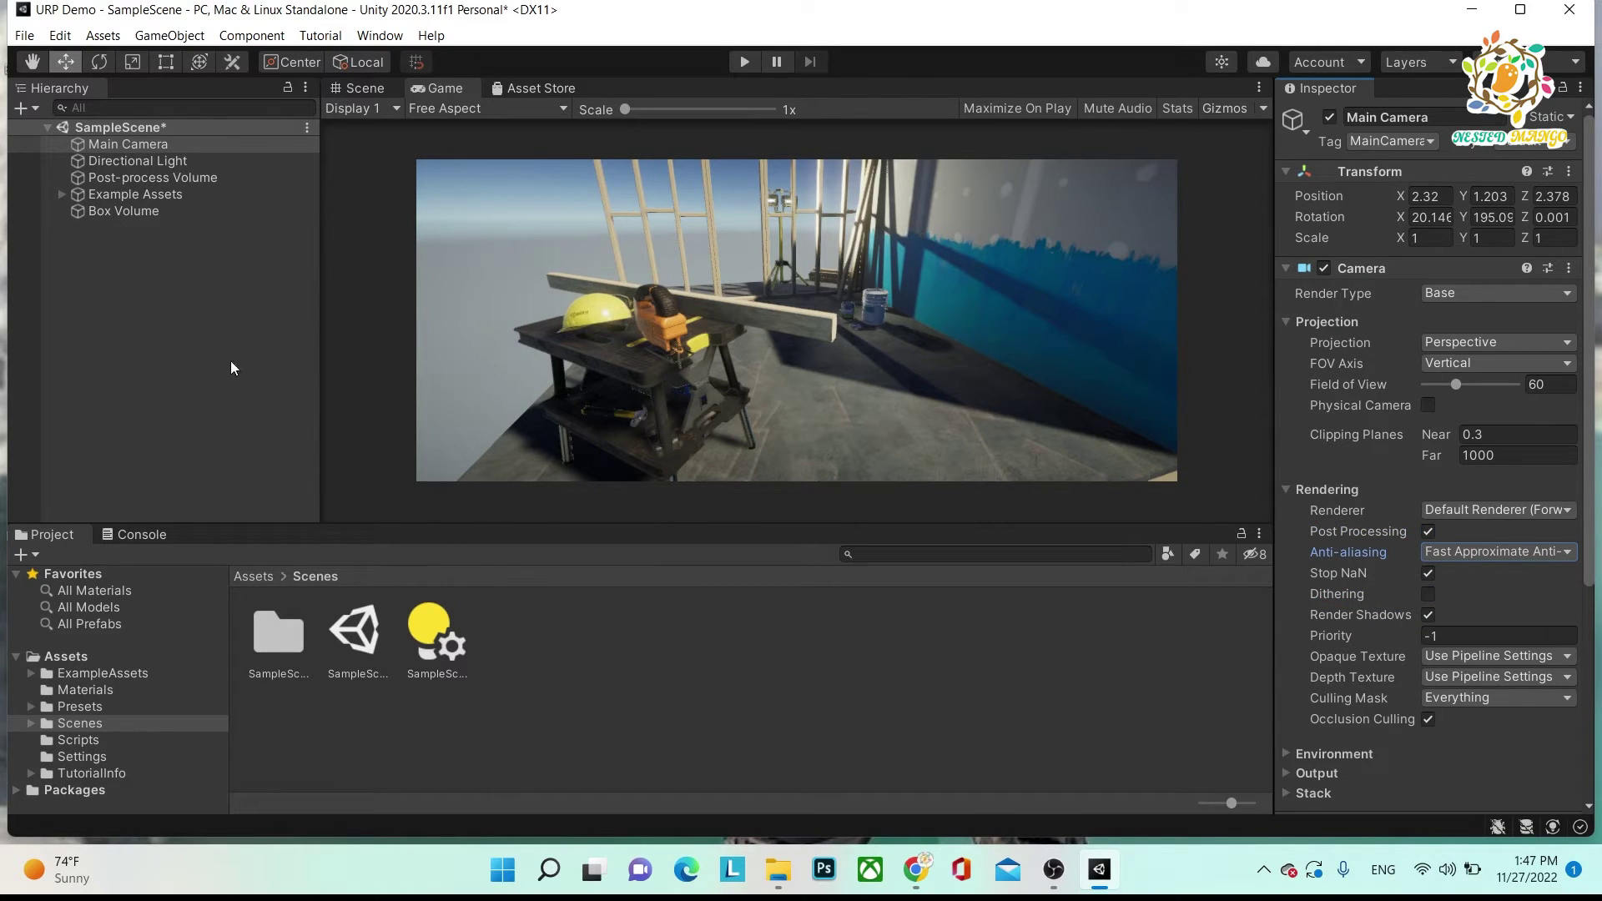
key("ctrl+s")
- Create a new scene named Test in the Scenes folder and open it
left_click(66, 658)
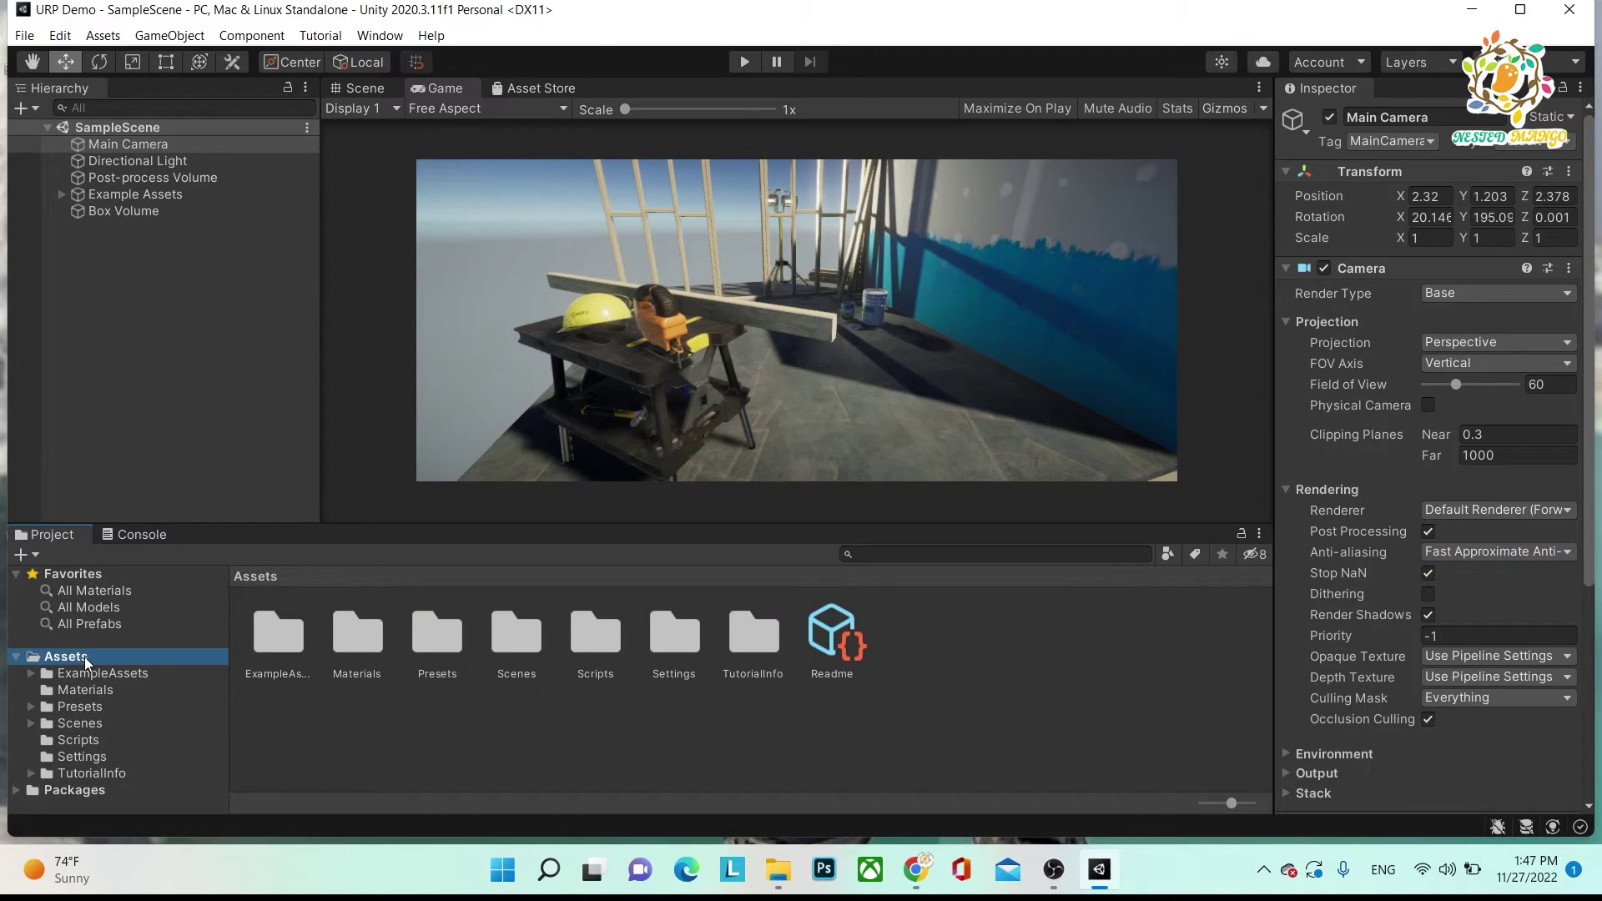
left_click(80, 723)
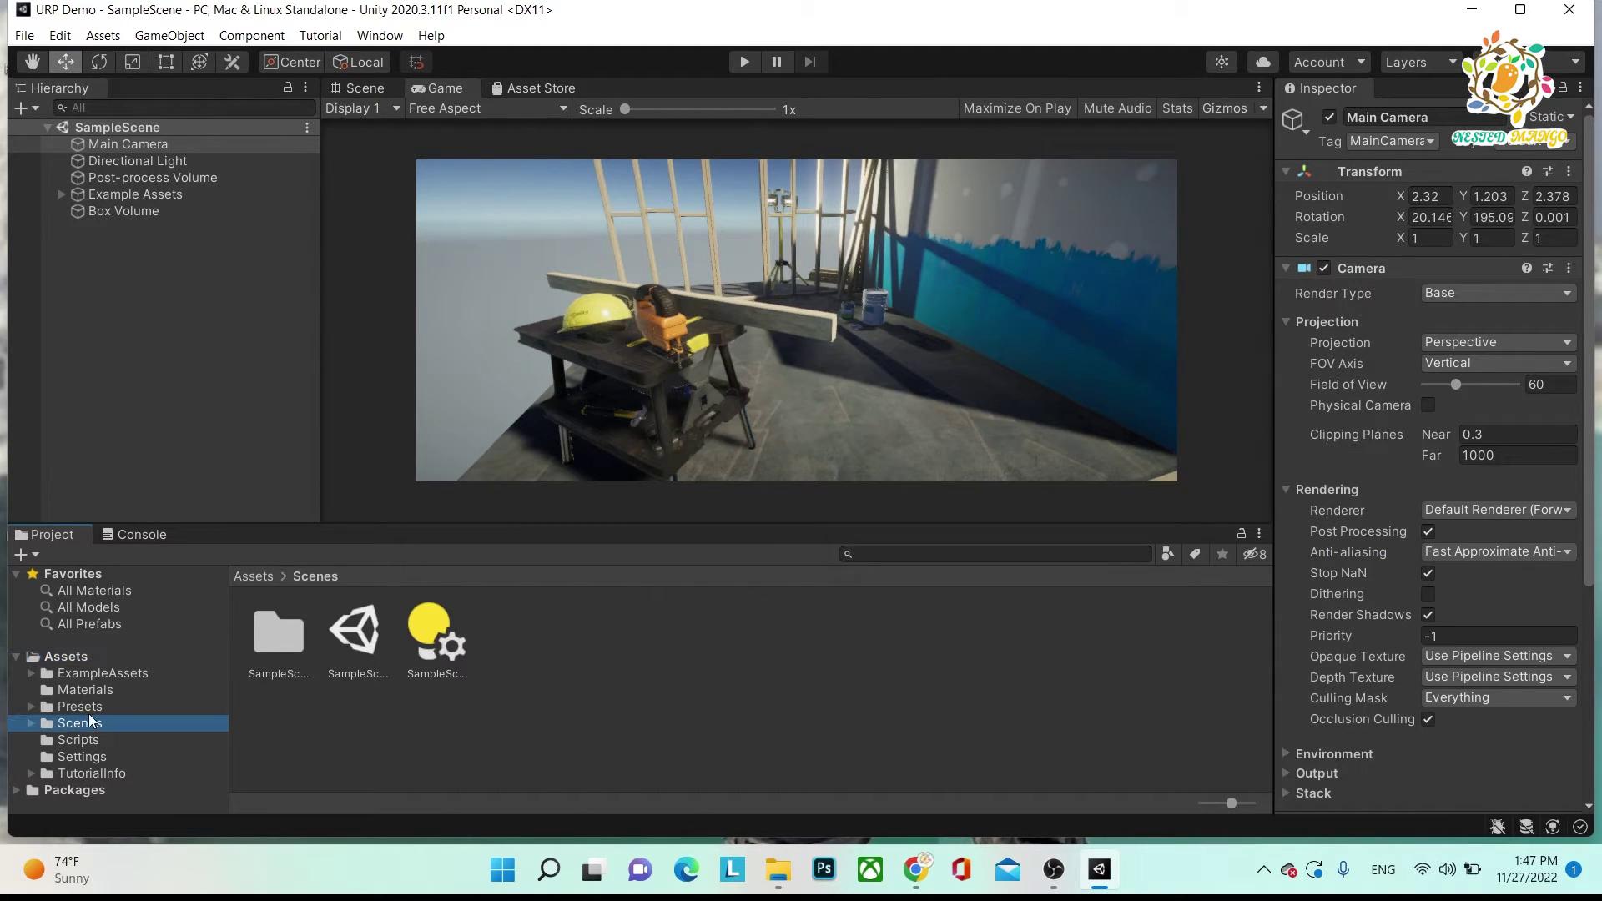
right_click(398, 723)
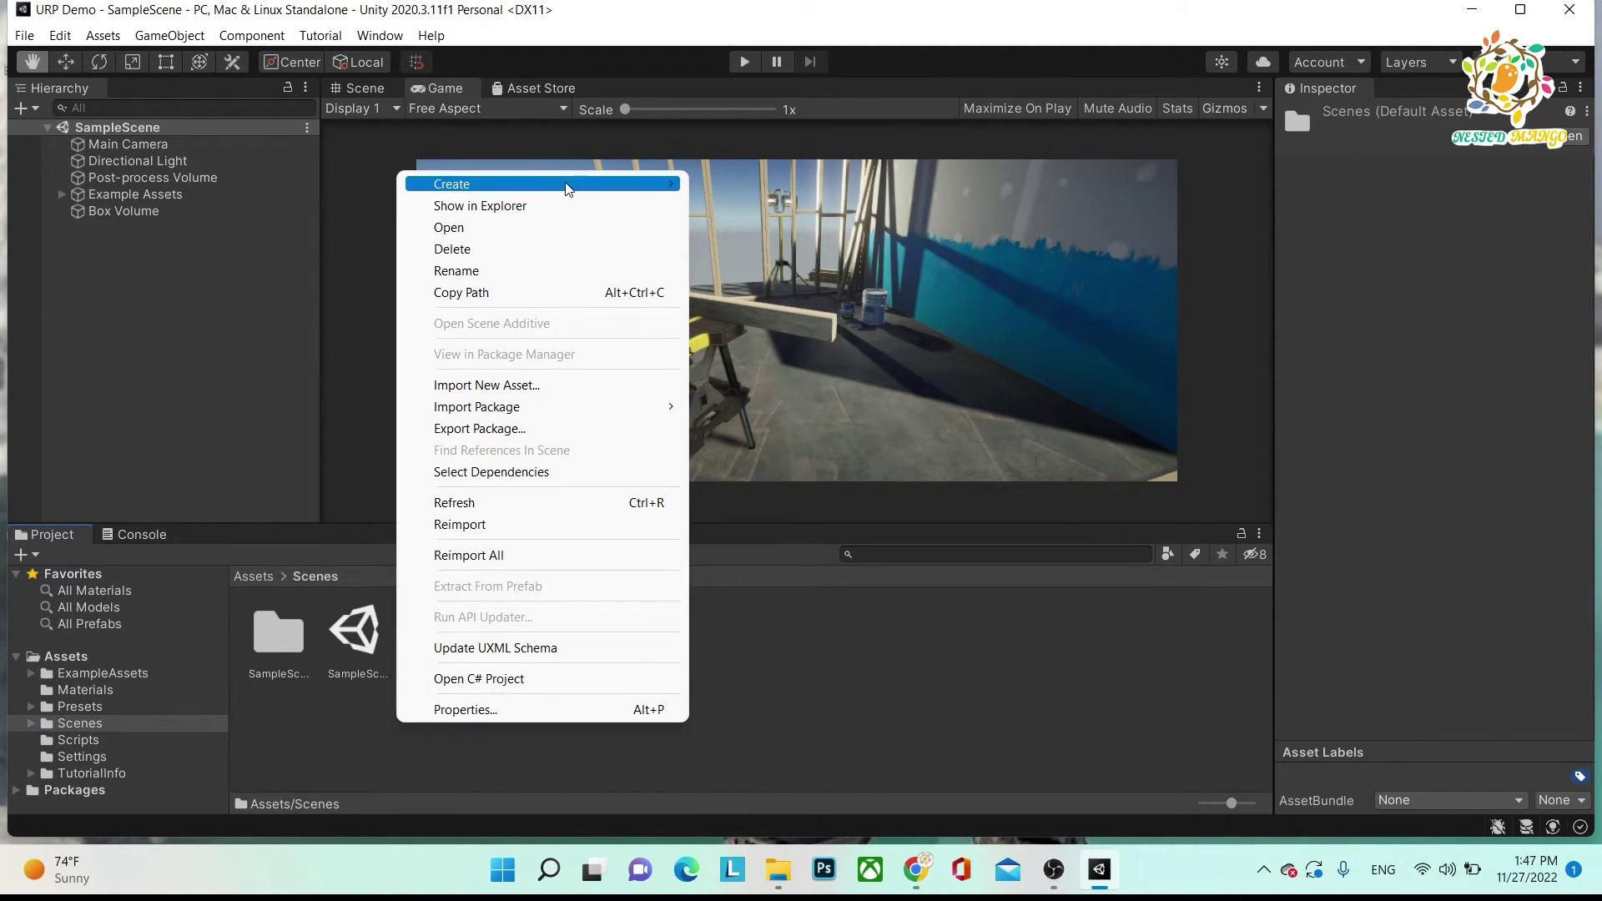
mouse_move(568, 183)
left_click(906, 260)
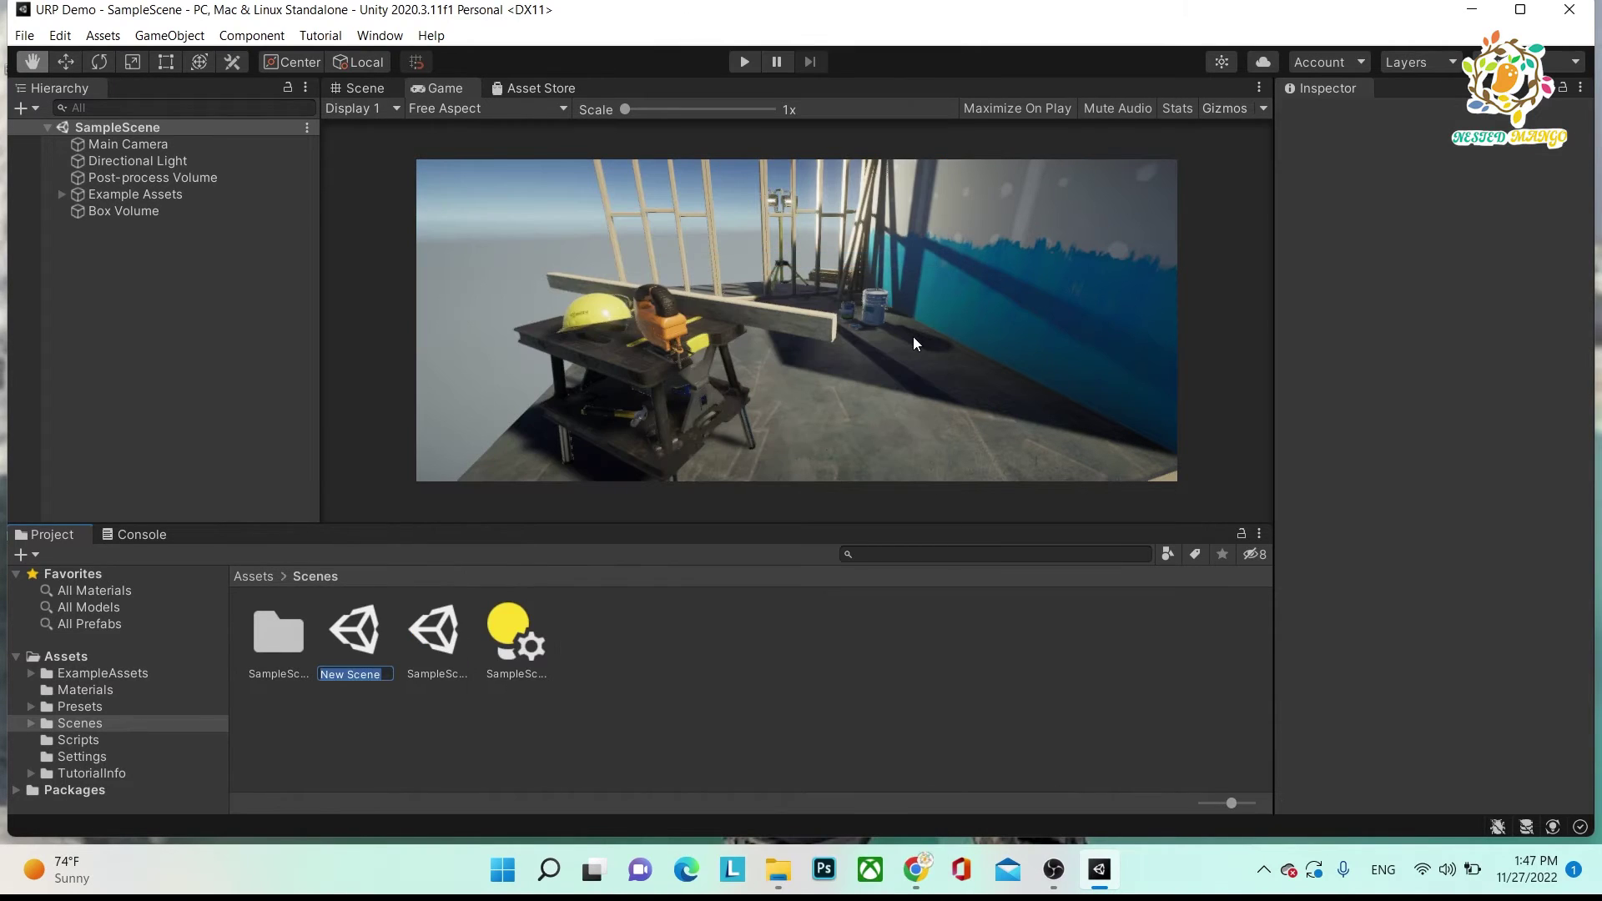
type("Test")
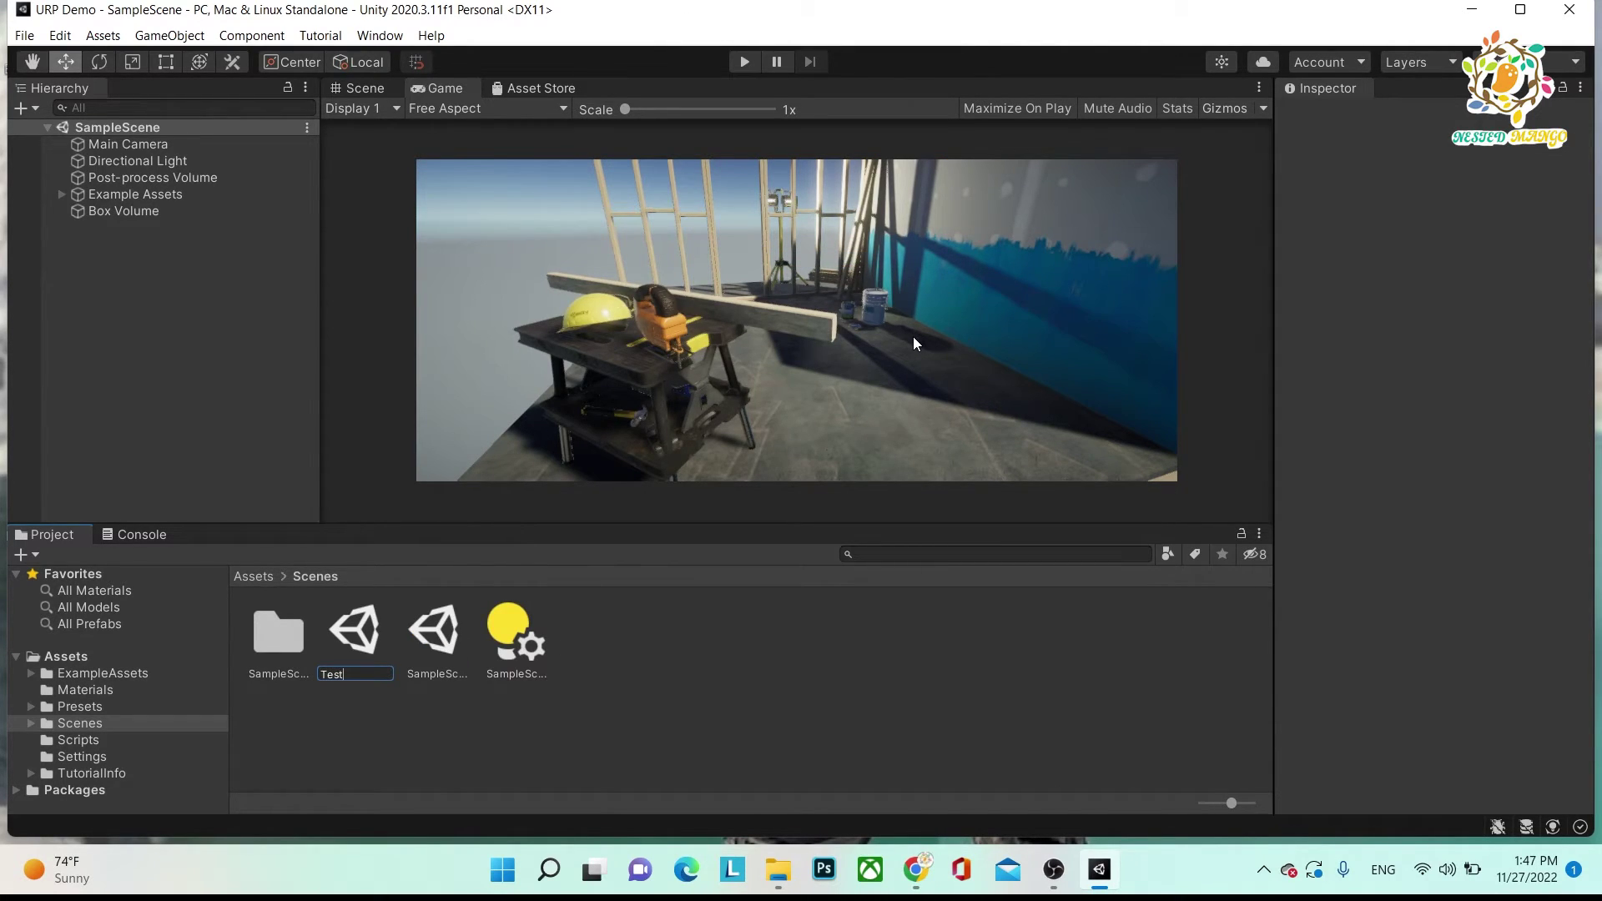
key("Return")
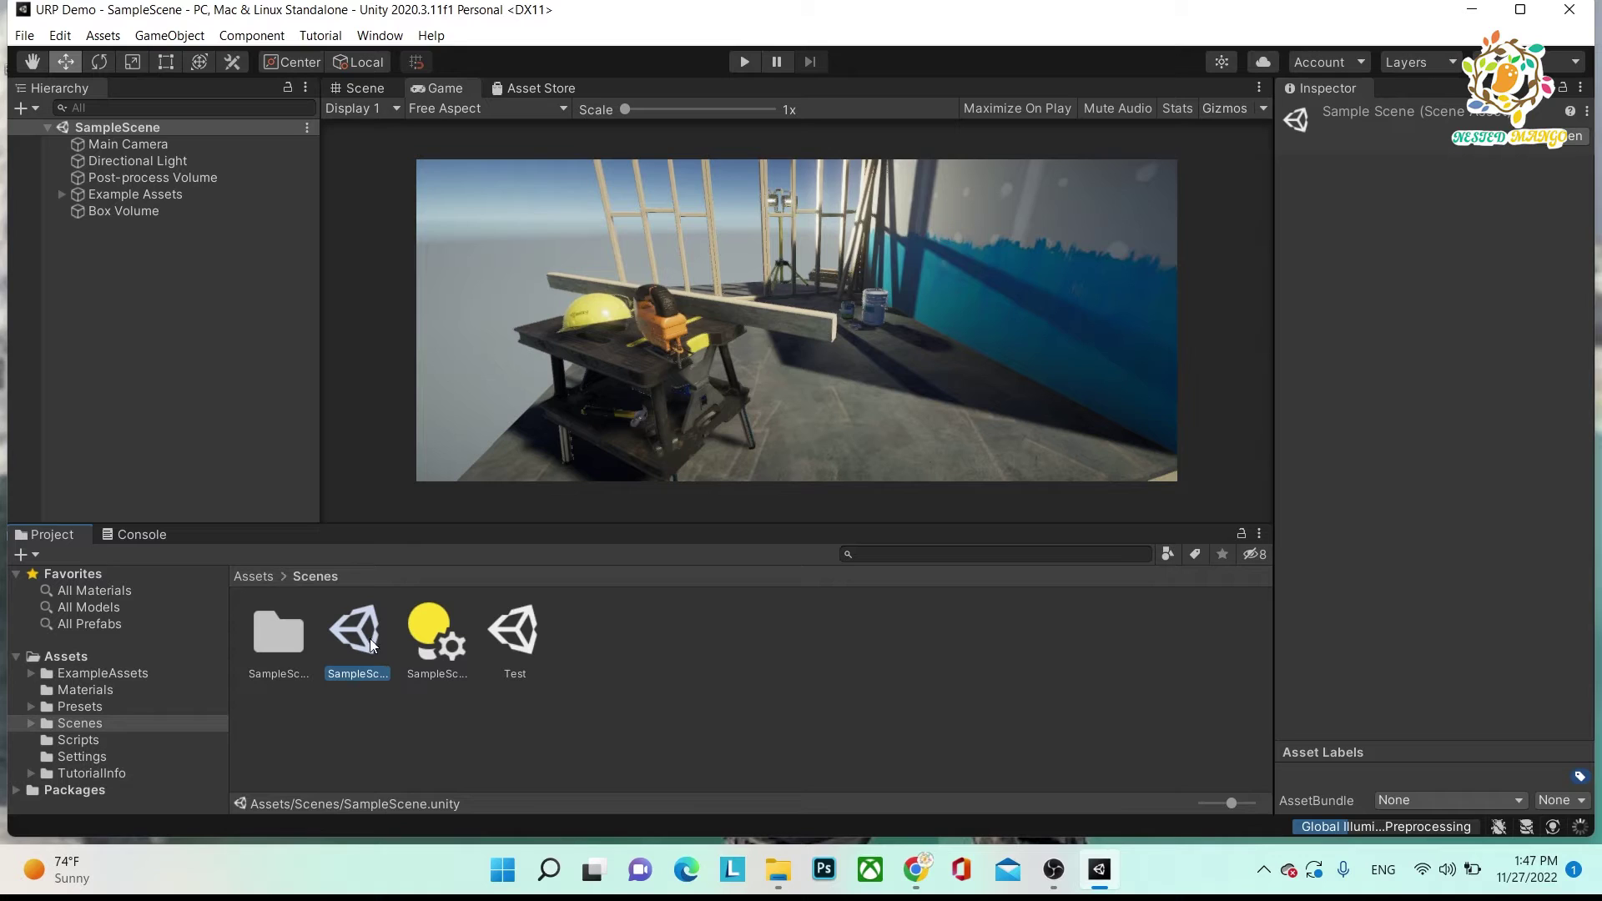
left_click(515, 636)
double_click(515, 636)
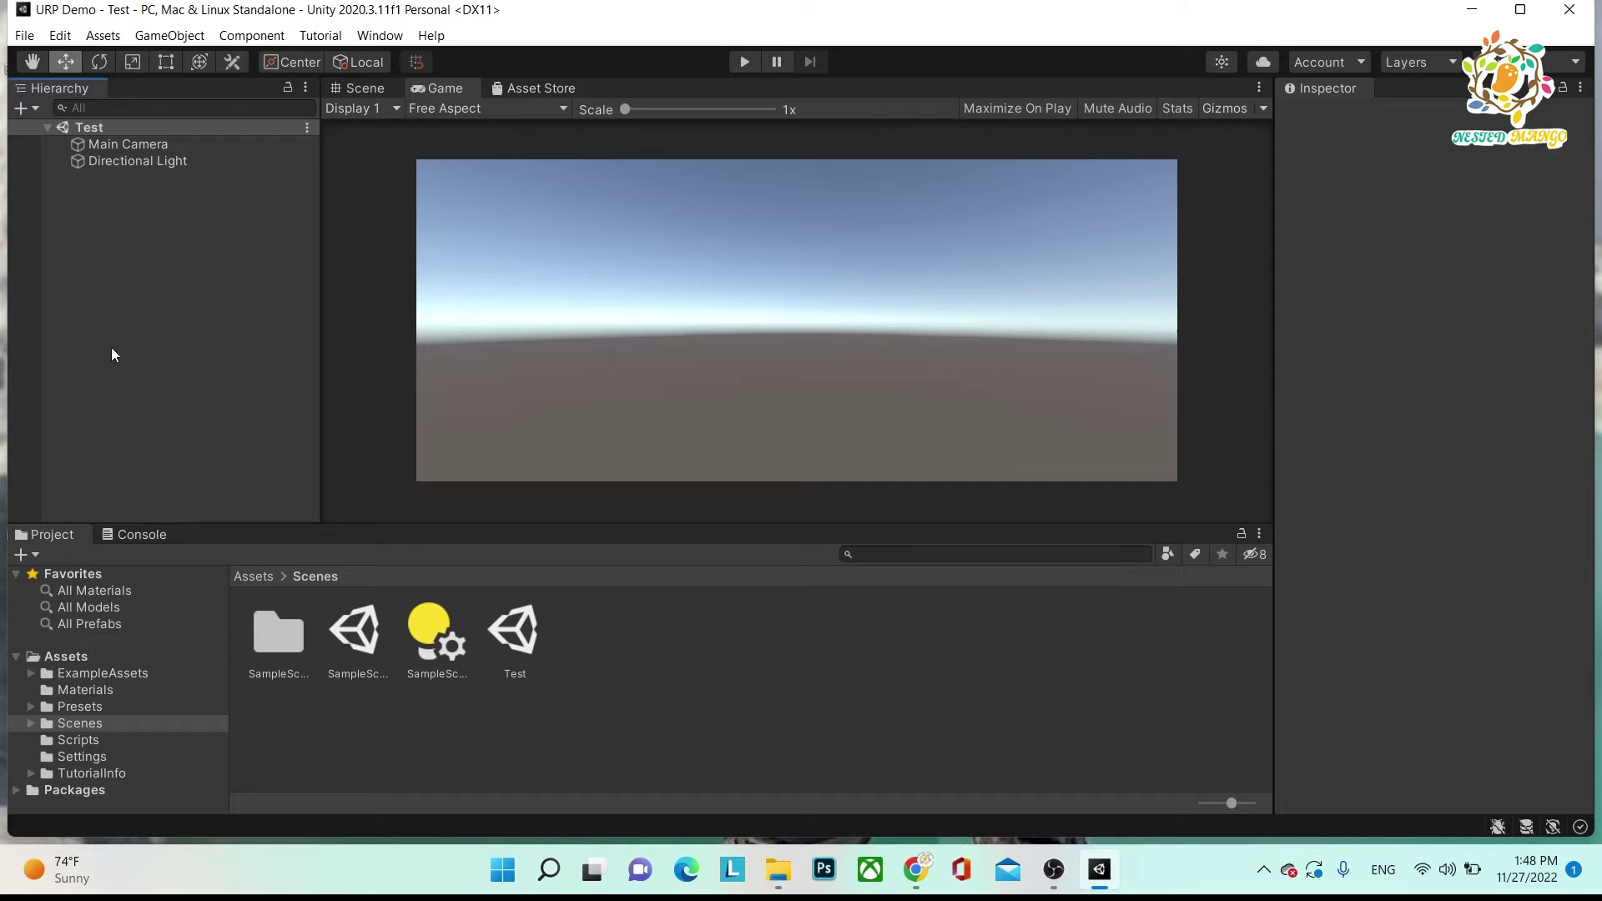
- Open the Graphics project settings and examine the assigned Scriptable Render Pipeline asset
left_click(53, 40)
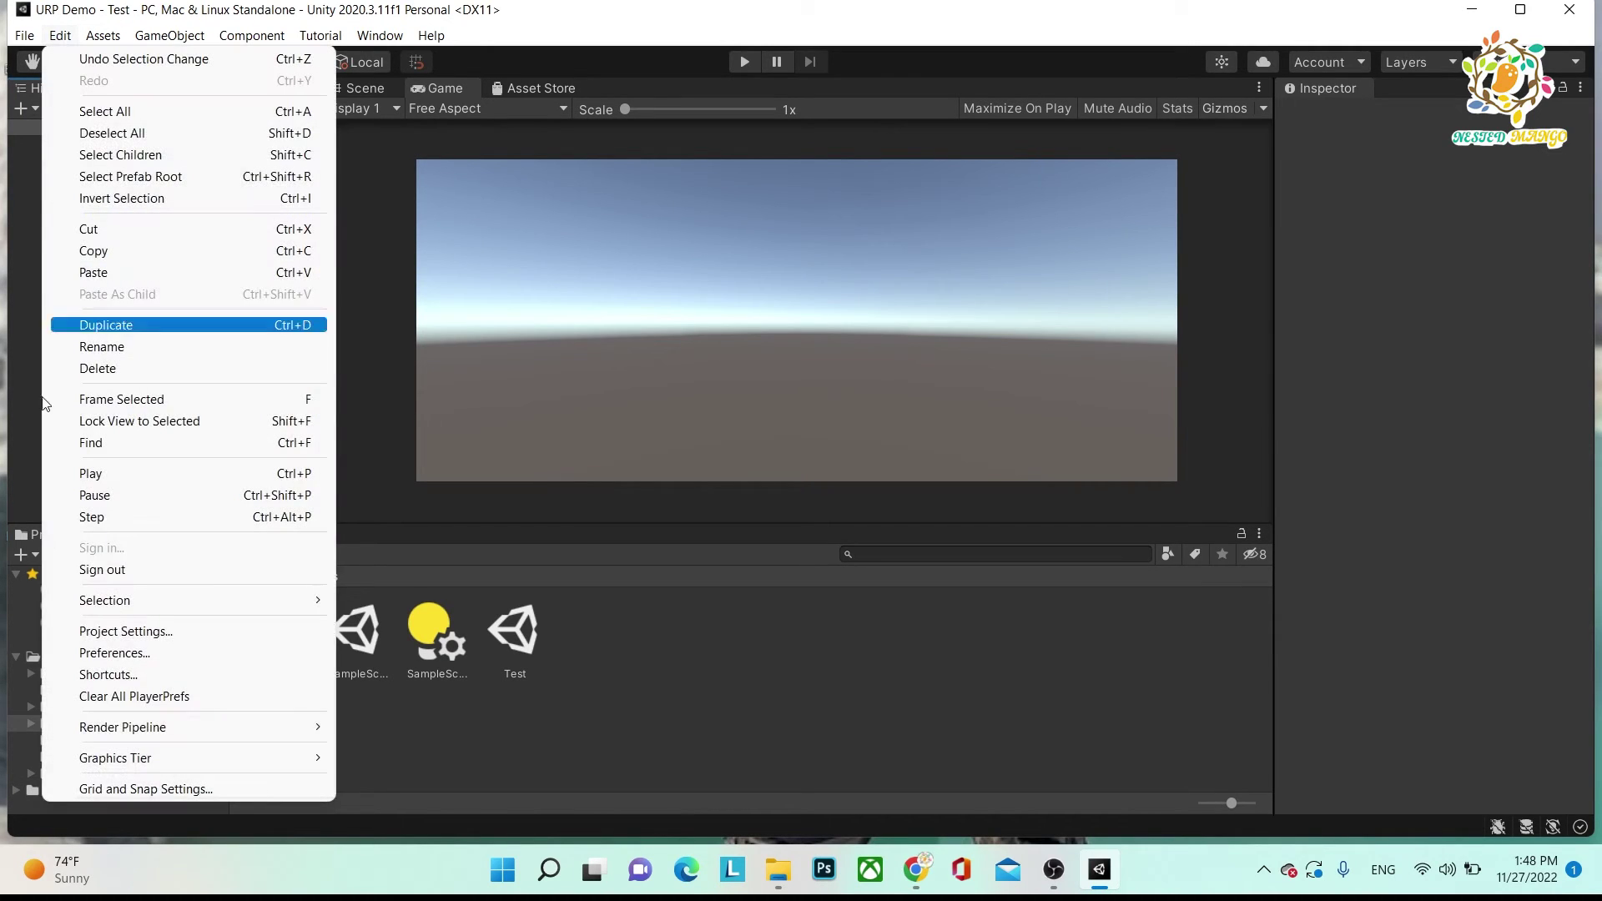
left_click(155, 633)
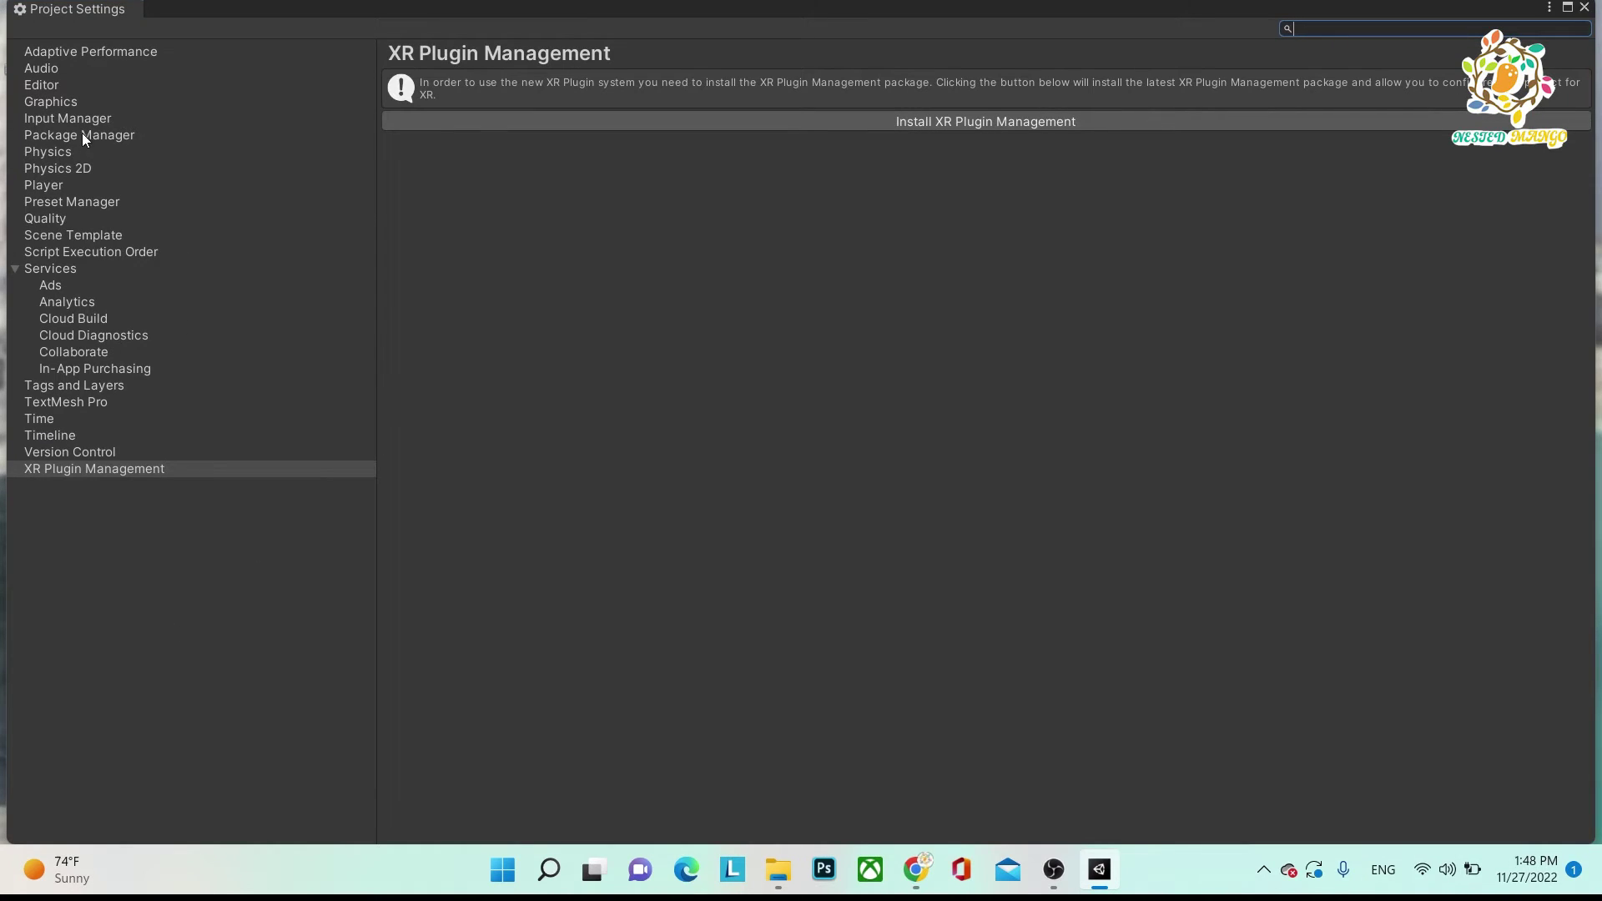
left_click(80, 101)
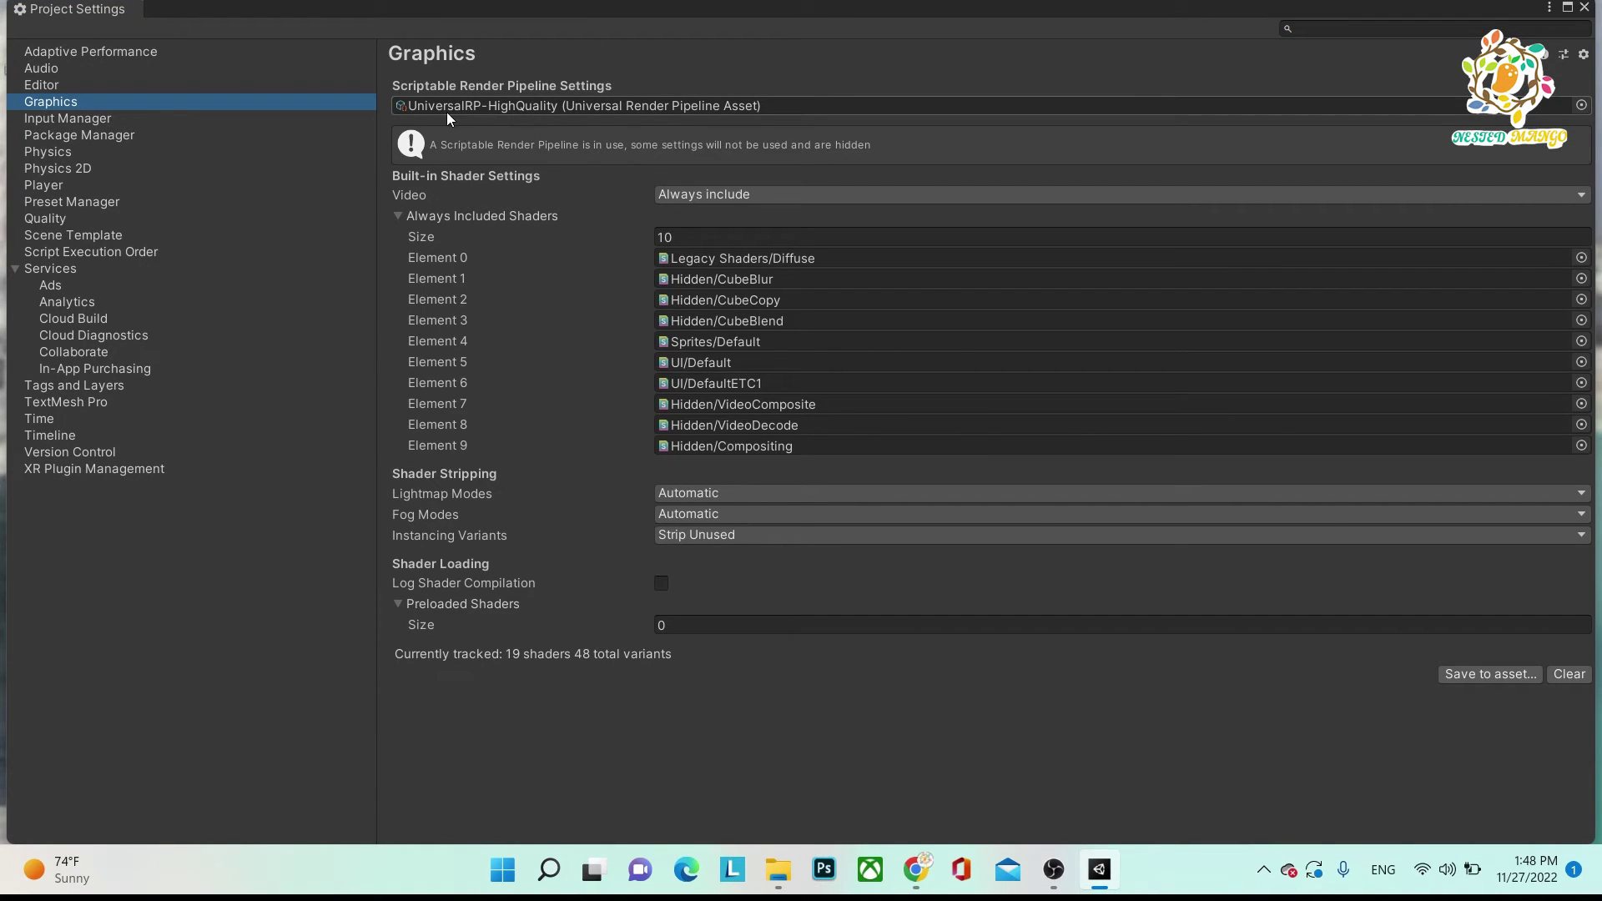
left_click(574, 108)
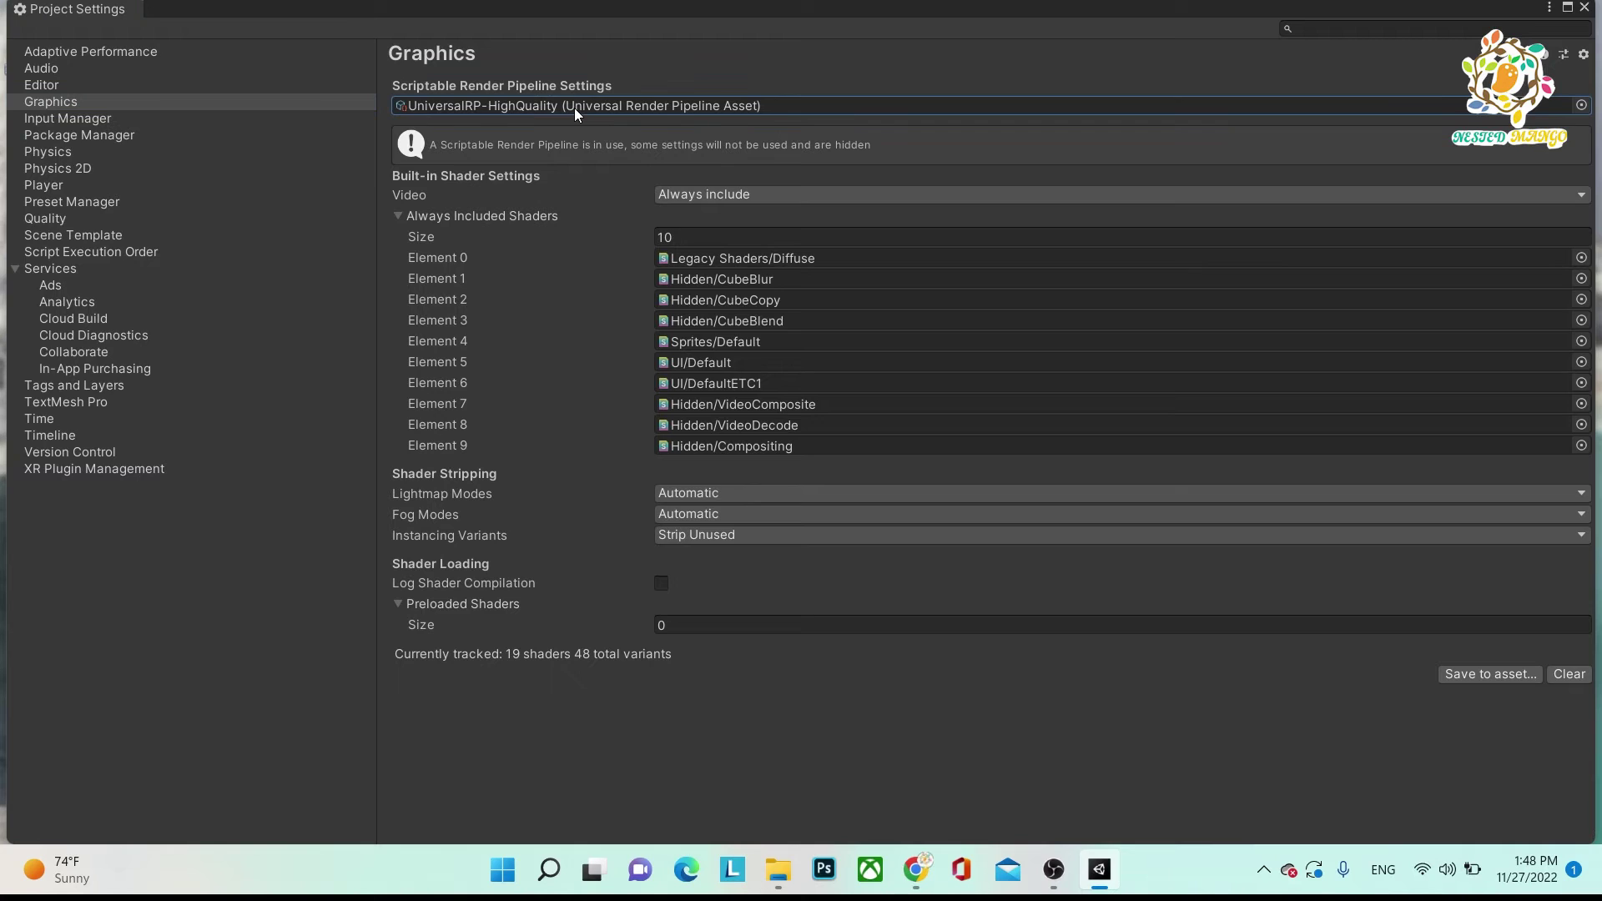
left_click_drag(574, 7, 539, 181)
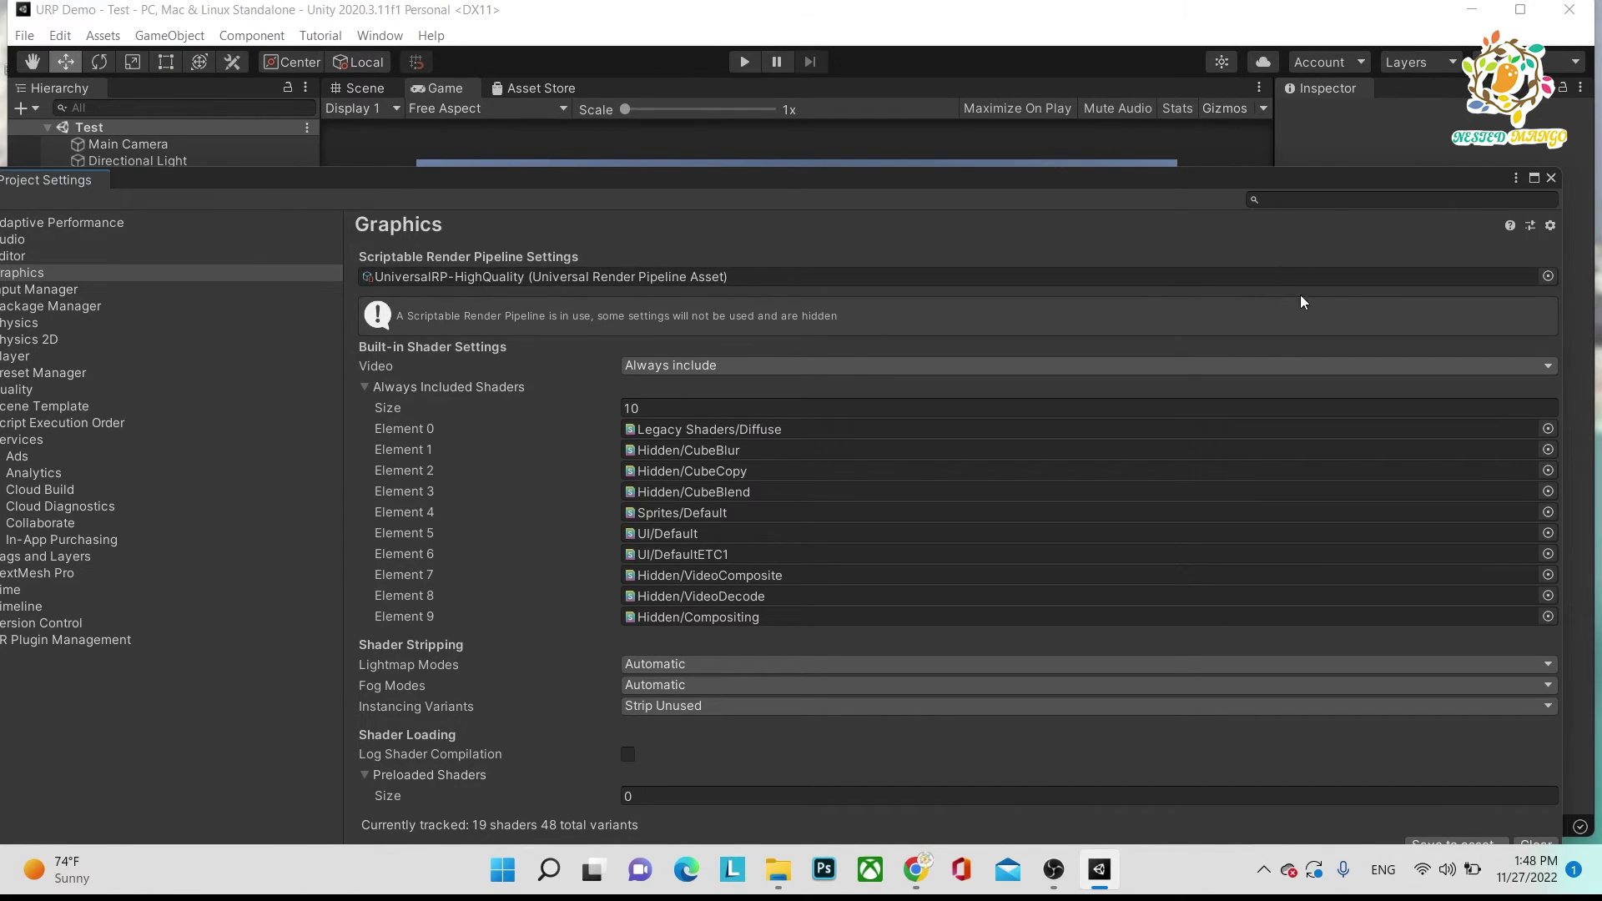
- Assign UniversalRP-MediumQuality as the render pipeline asset, switch back to UniversalRP-HighQuality, and close the project settings
left_click(1549, 277)
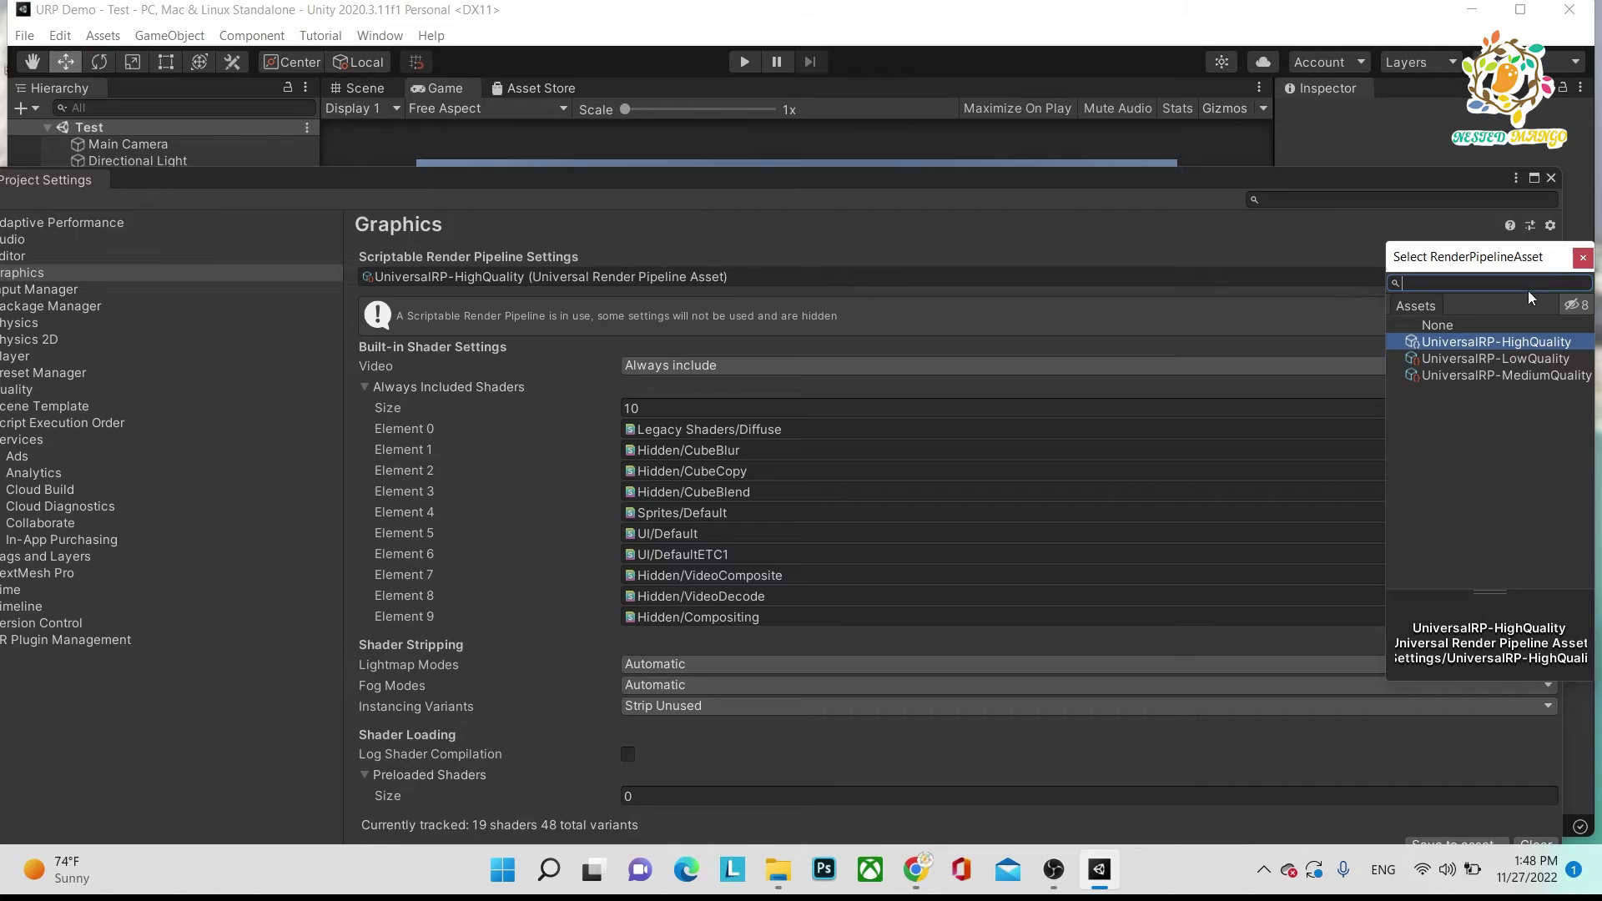
left_click(1494, 377)
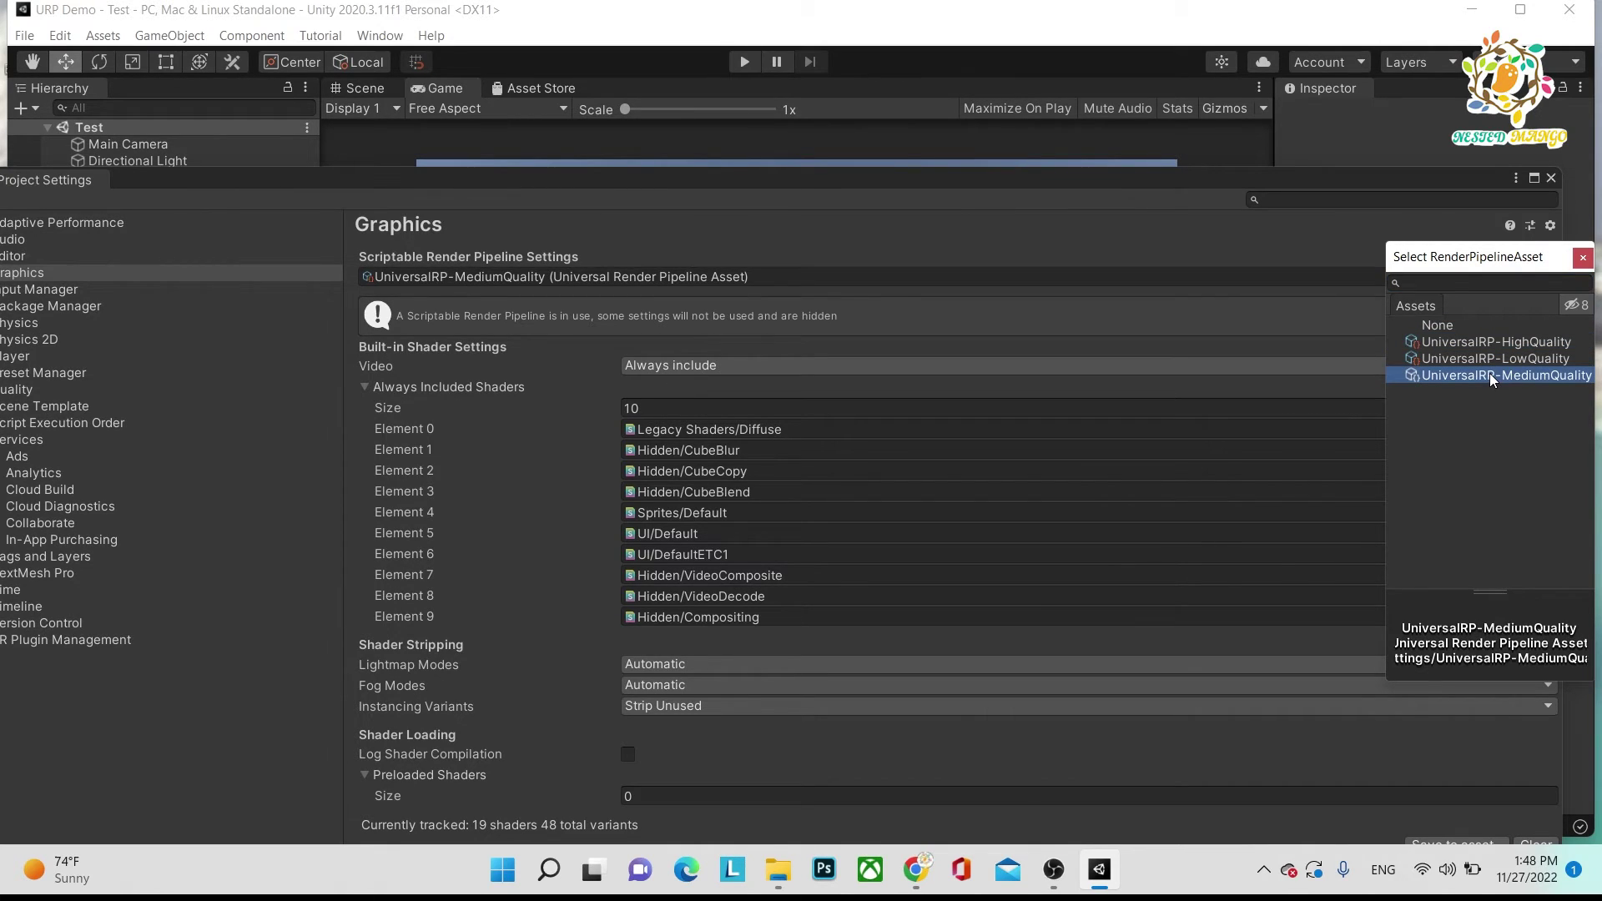
double_click(1492, 376)
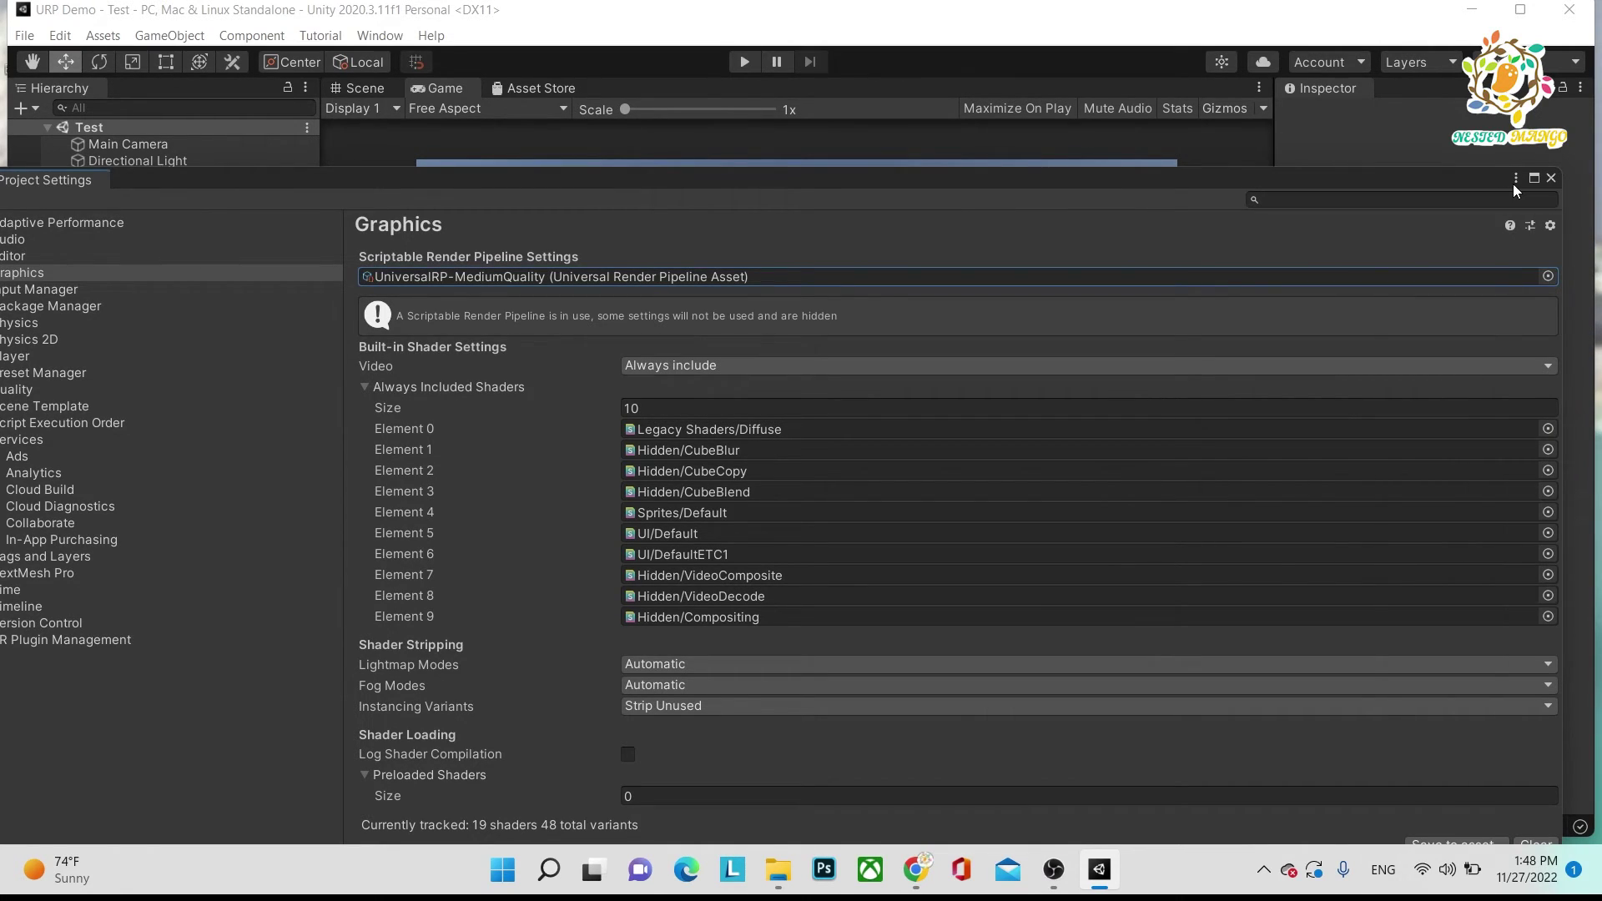
left_click(1548, 275)
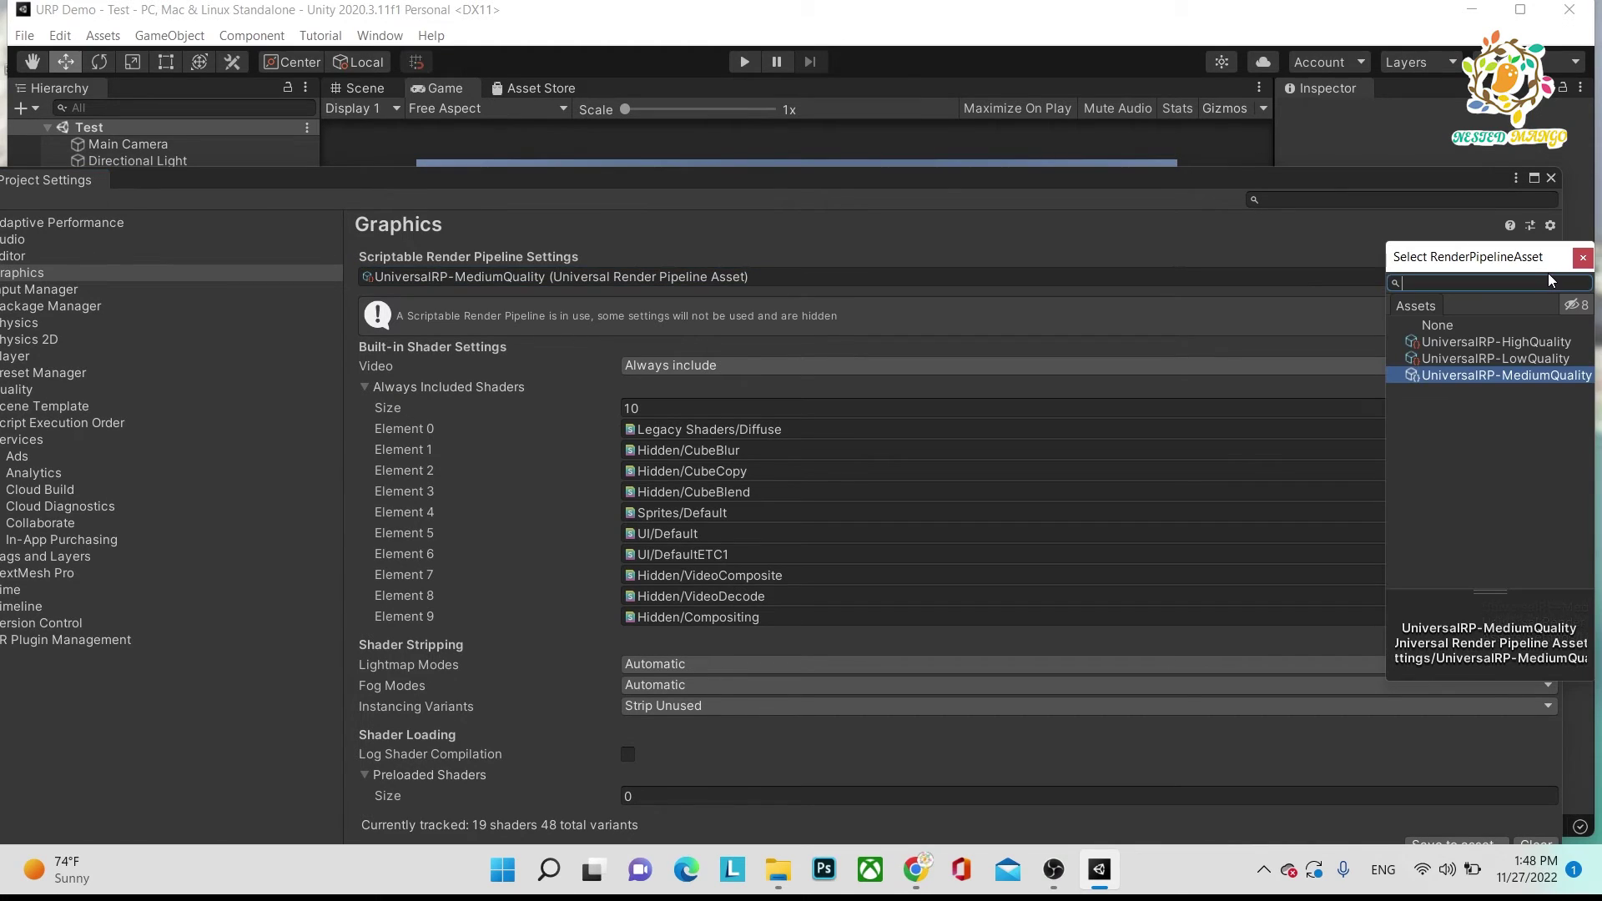
double_click(1529, 343)
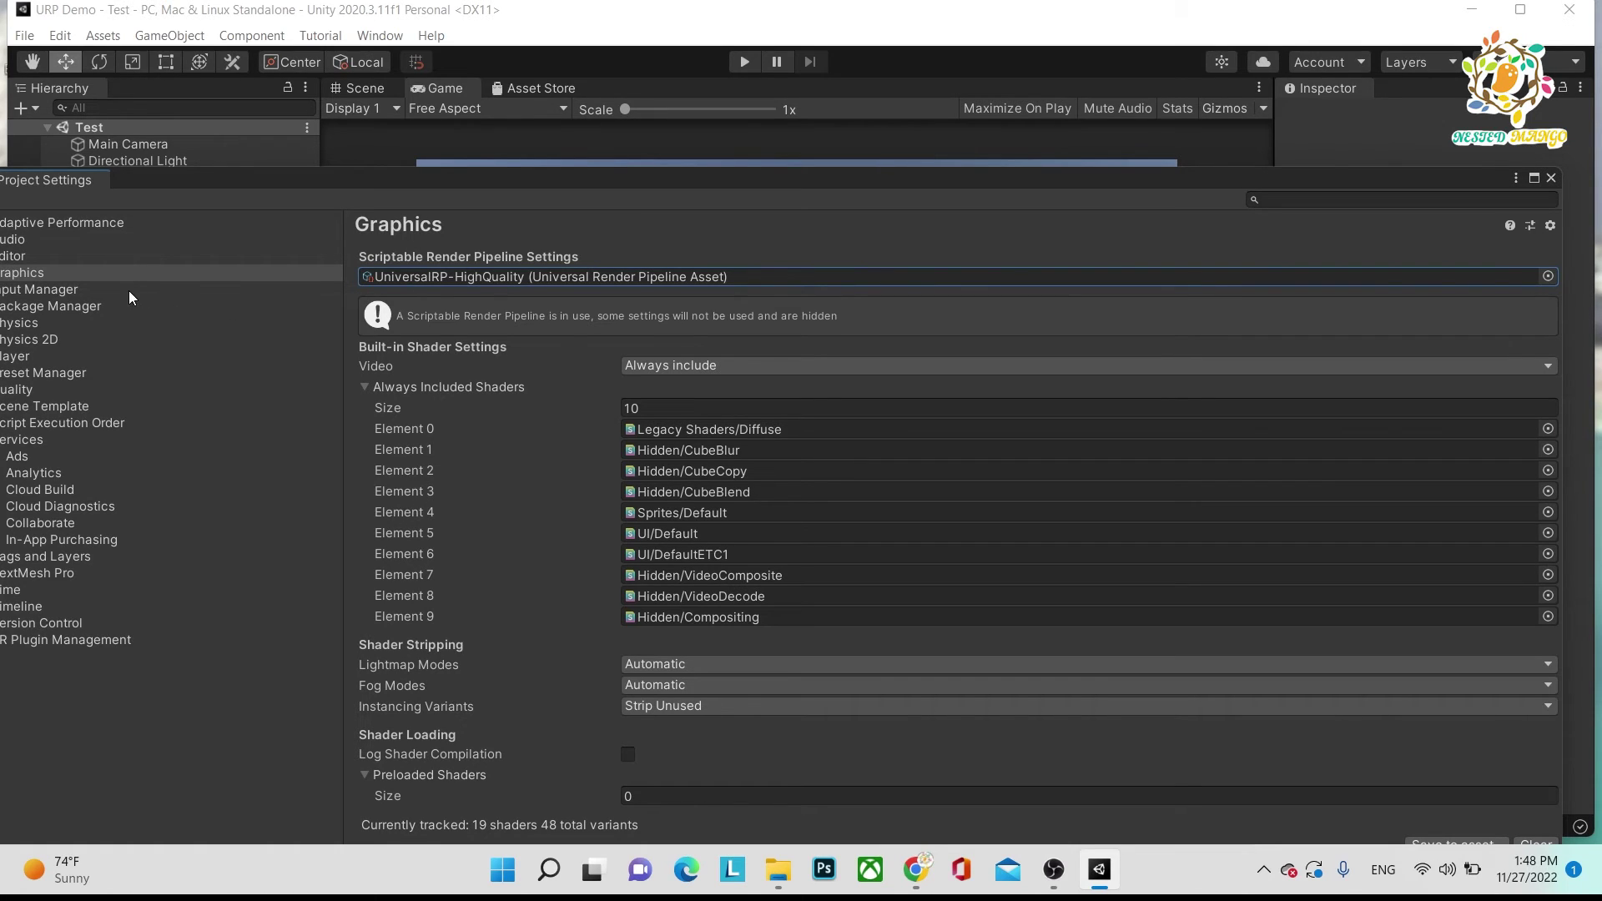
left_click_drag(515, 185, 622, 211)
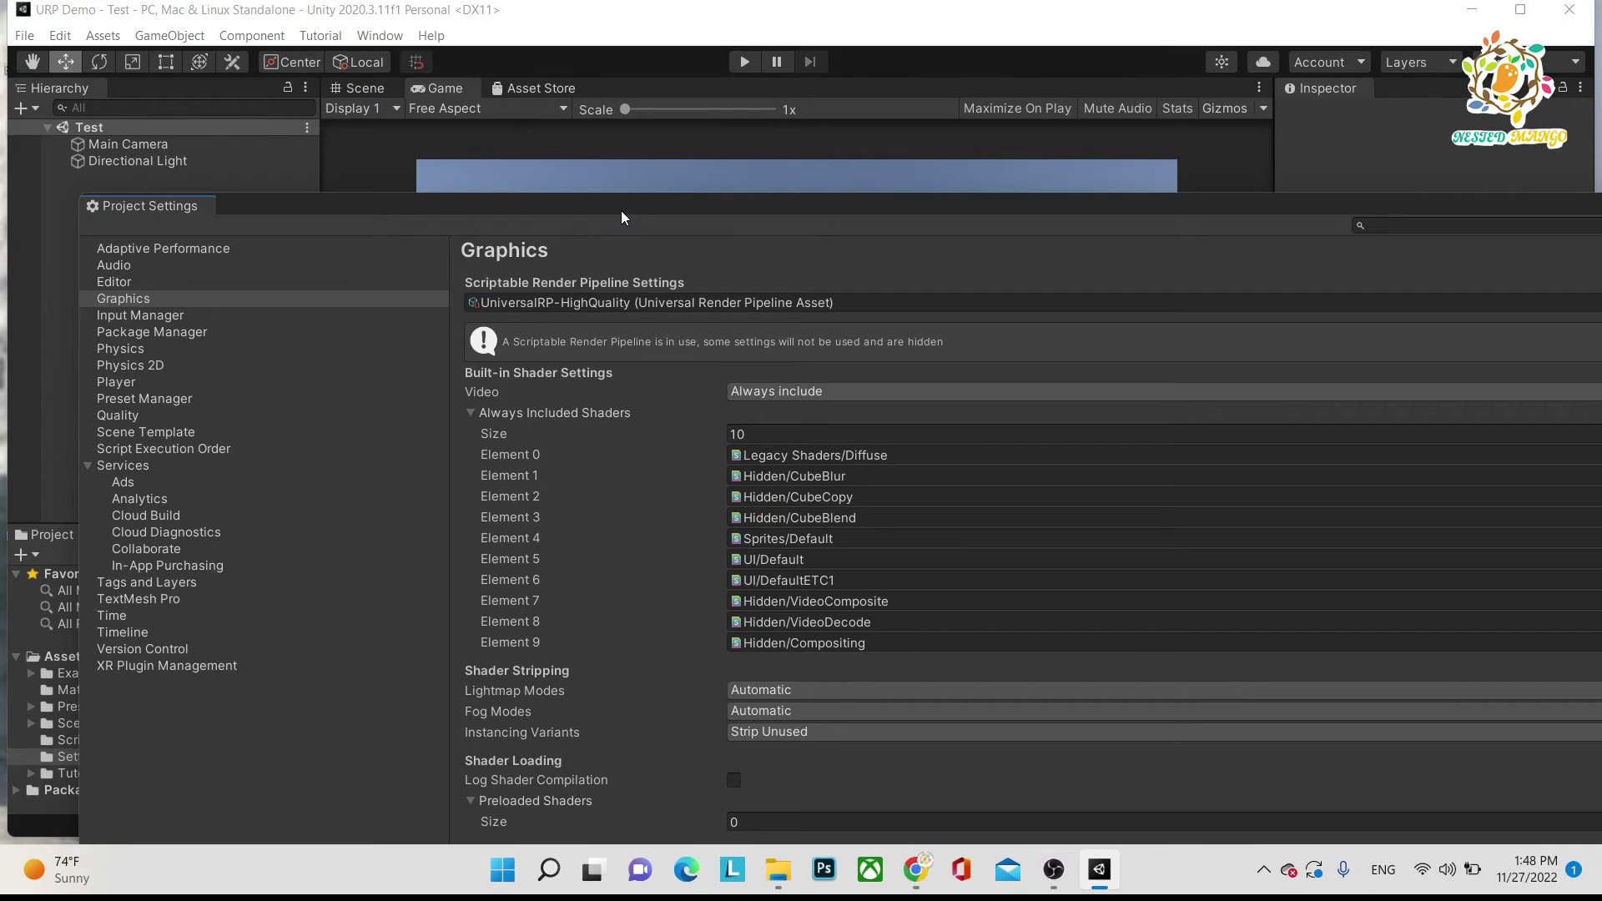
left_click_drag(750, 212, 557, 255)
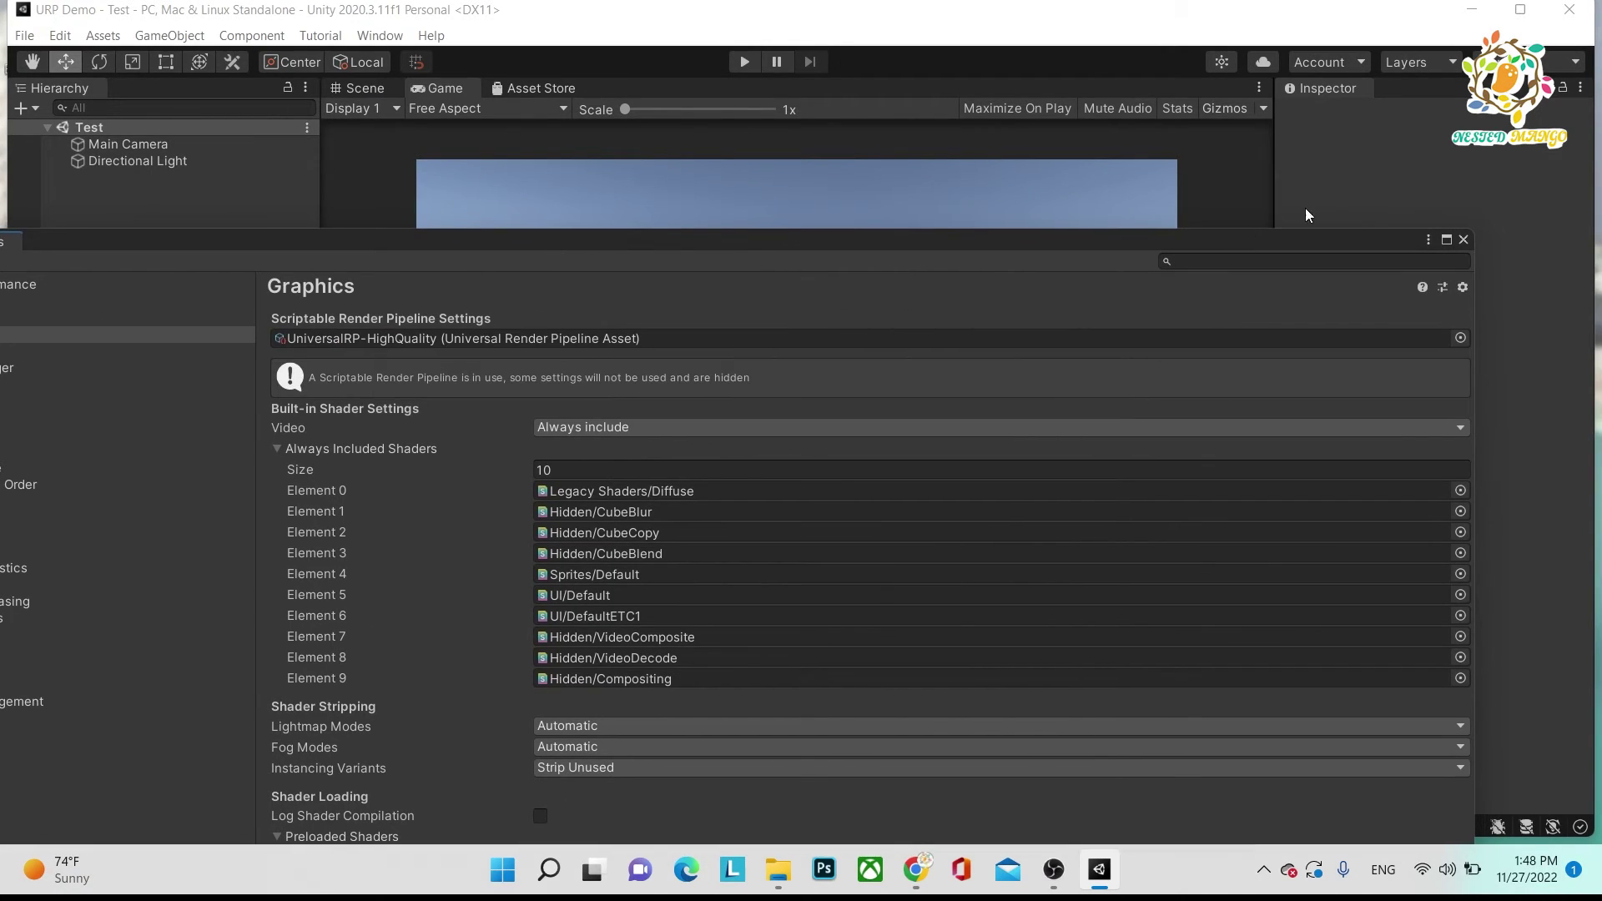
left_click(1463, 241)
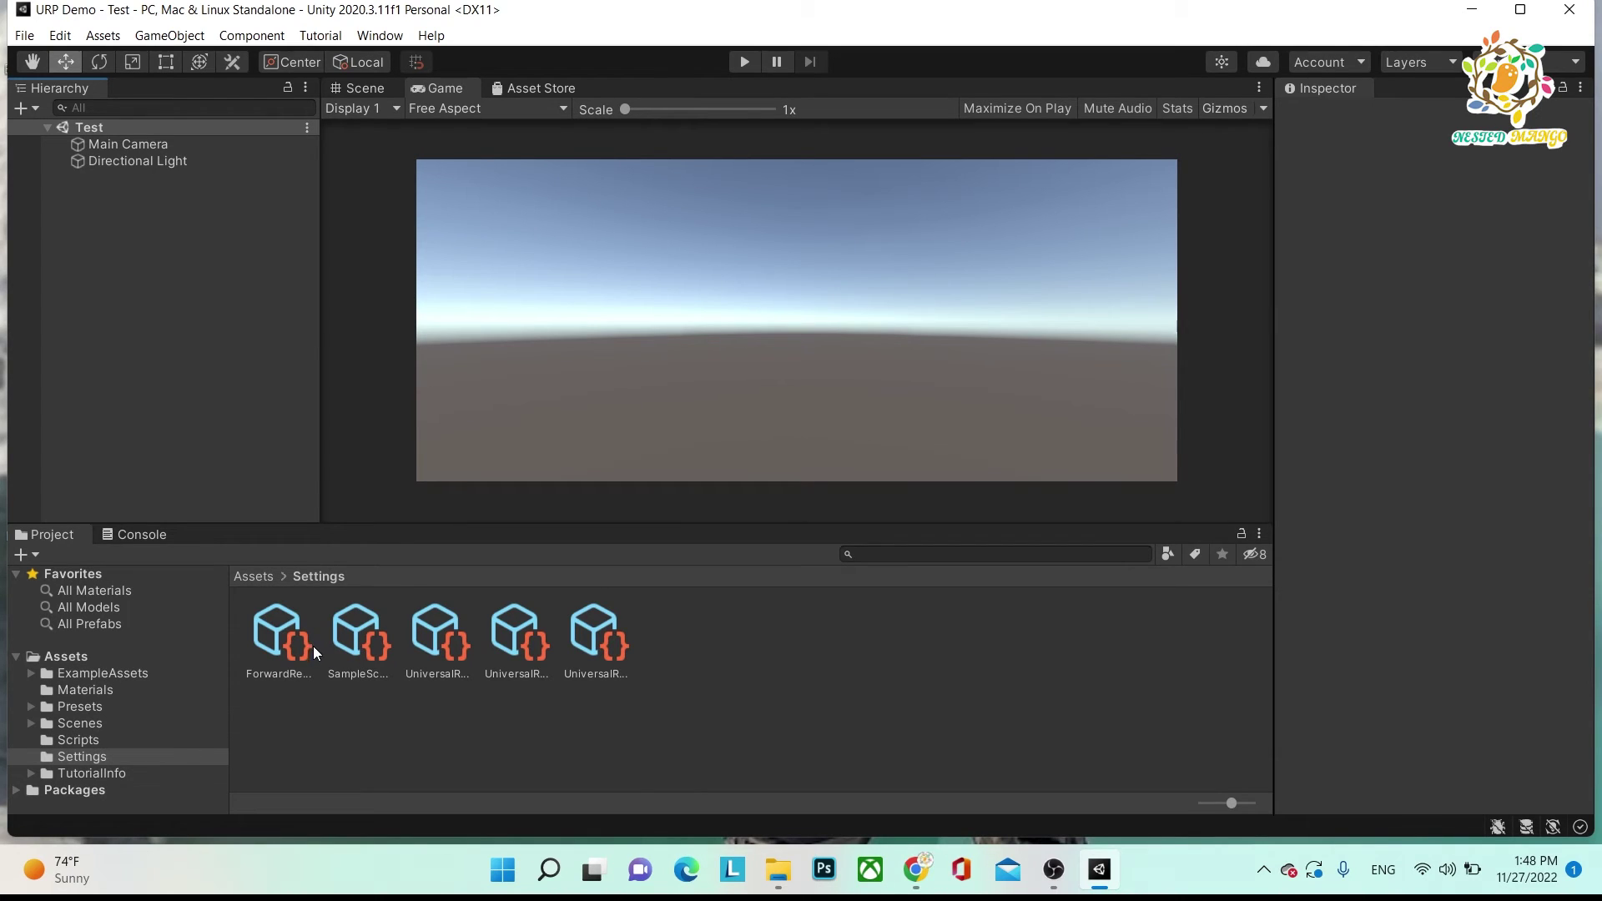
- Examine the forward renderer, SampleSceneProfile and the high, low and medium quality UniversalRP assets in the Settings folder
left_click(289, 634)
left_click(356, 646)
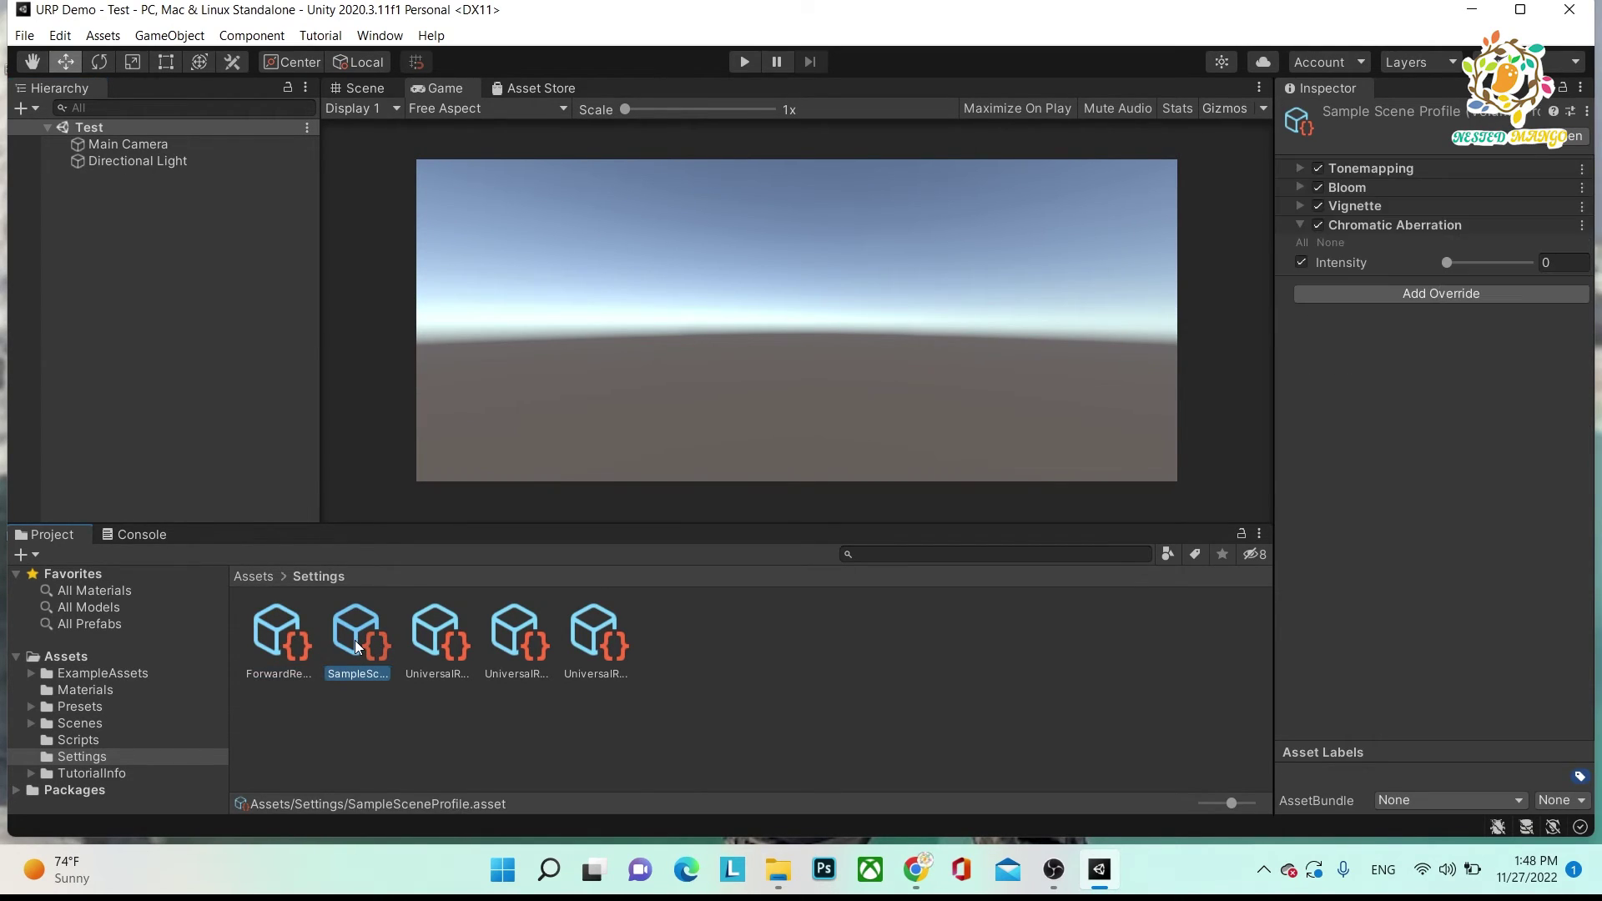
left_click(420, 643)
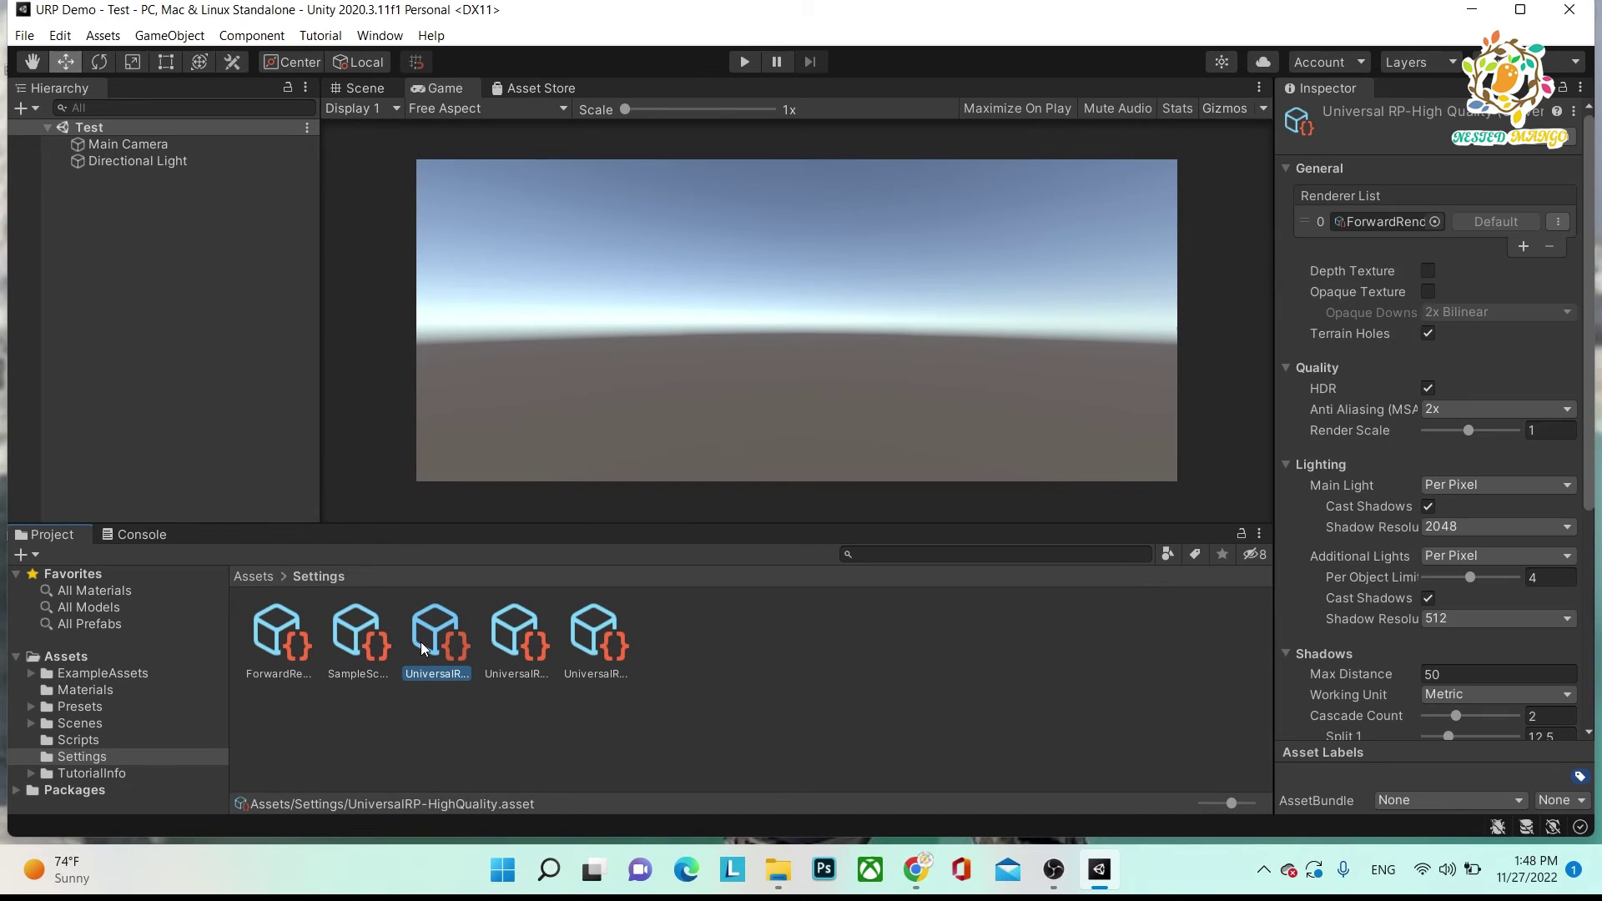
left_click(500, 644)
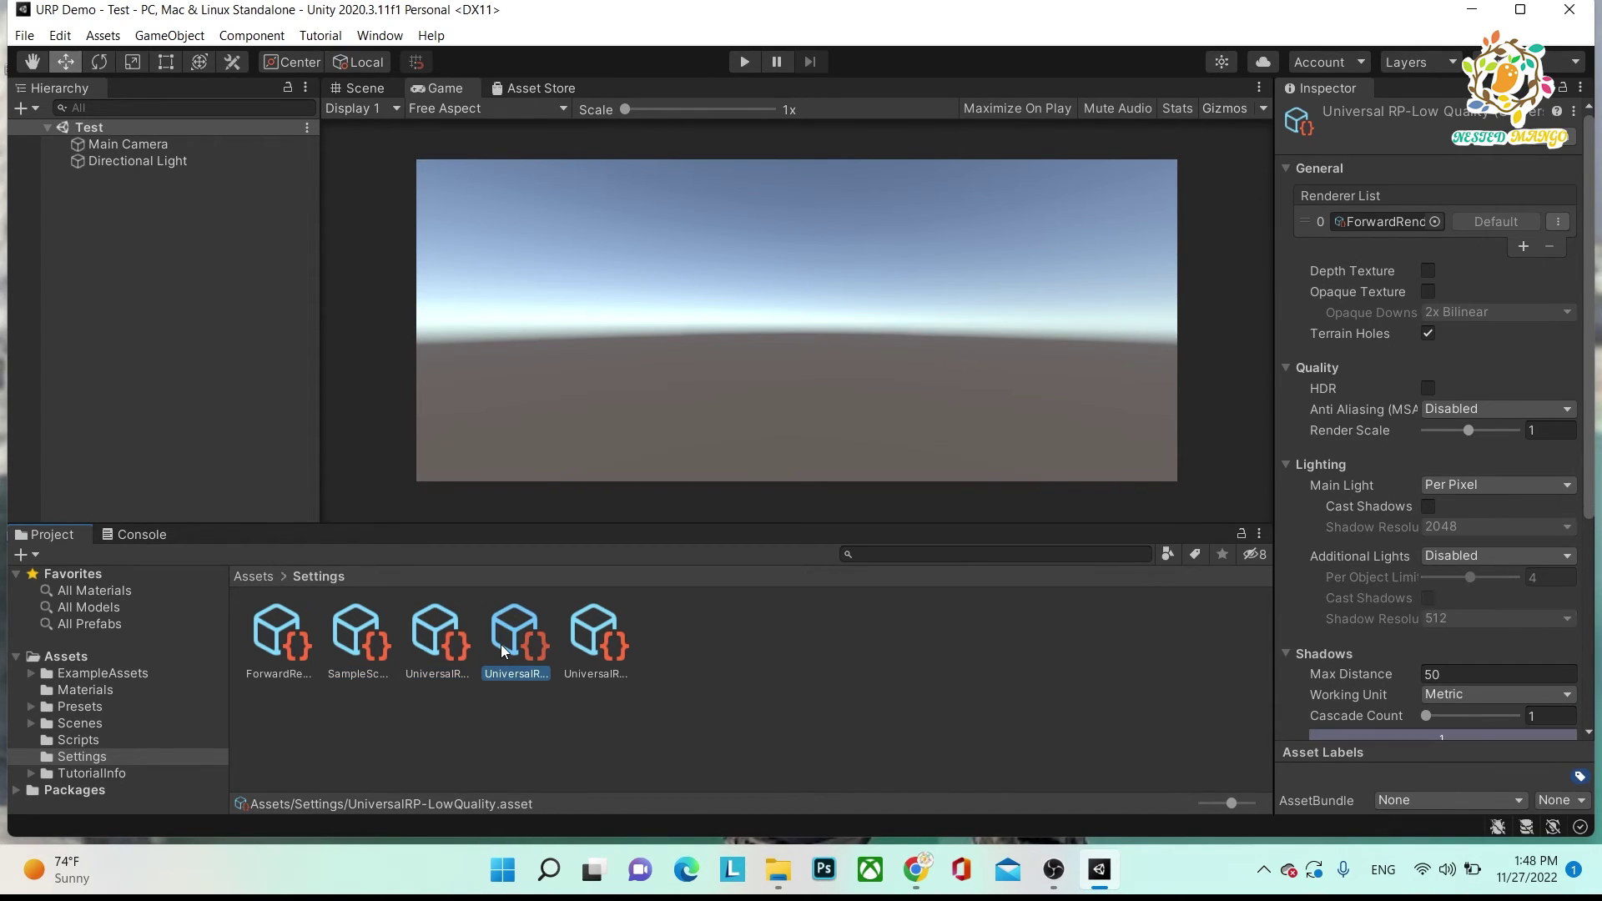
left_click(598, 640)
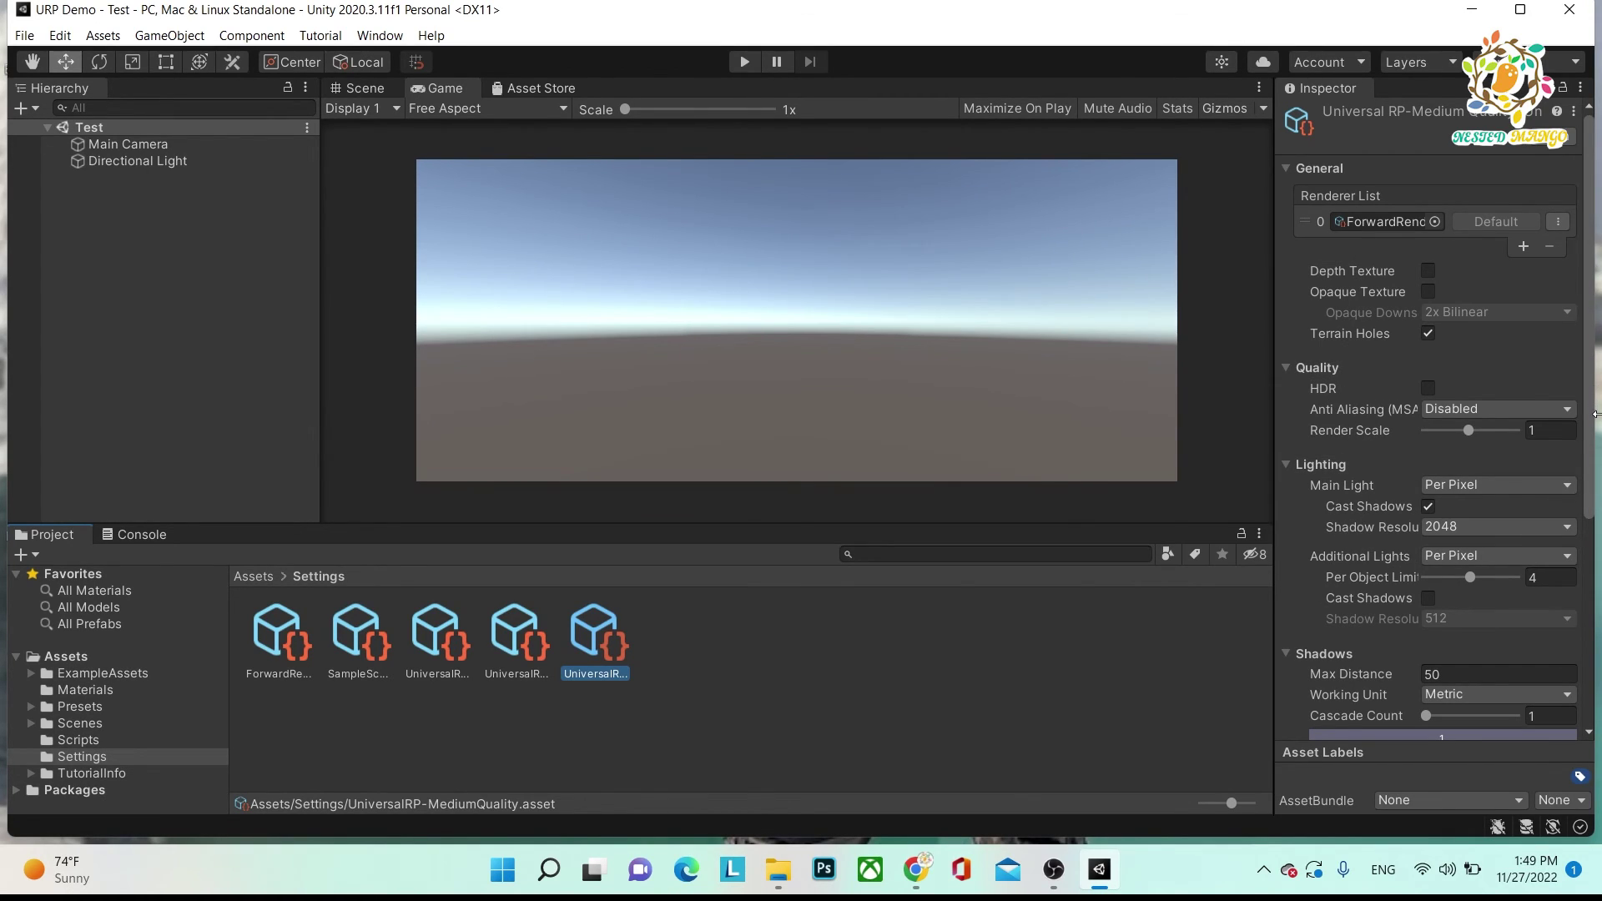
left_click_drag(1595, 442, 1596, 471)
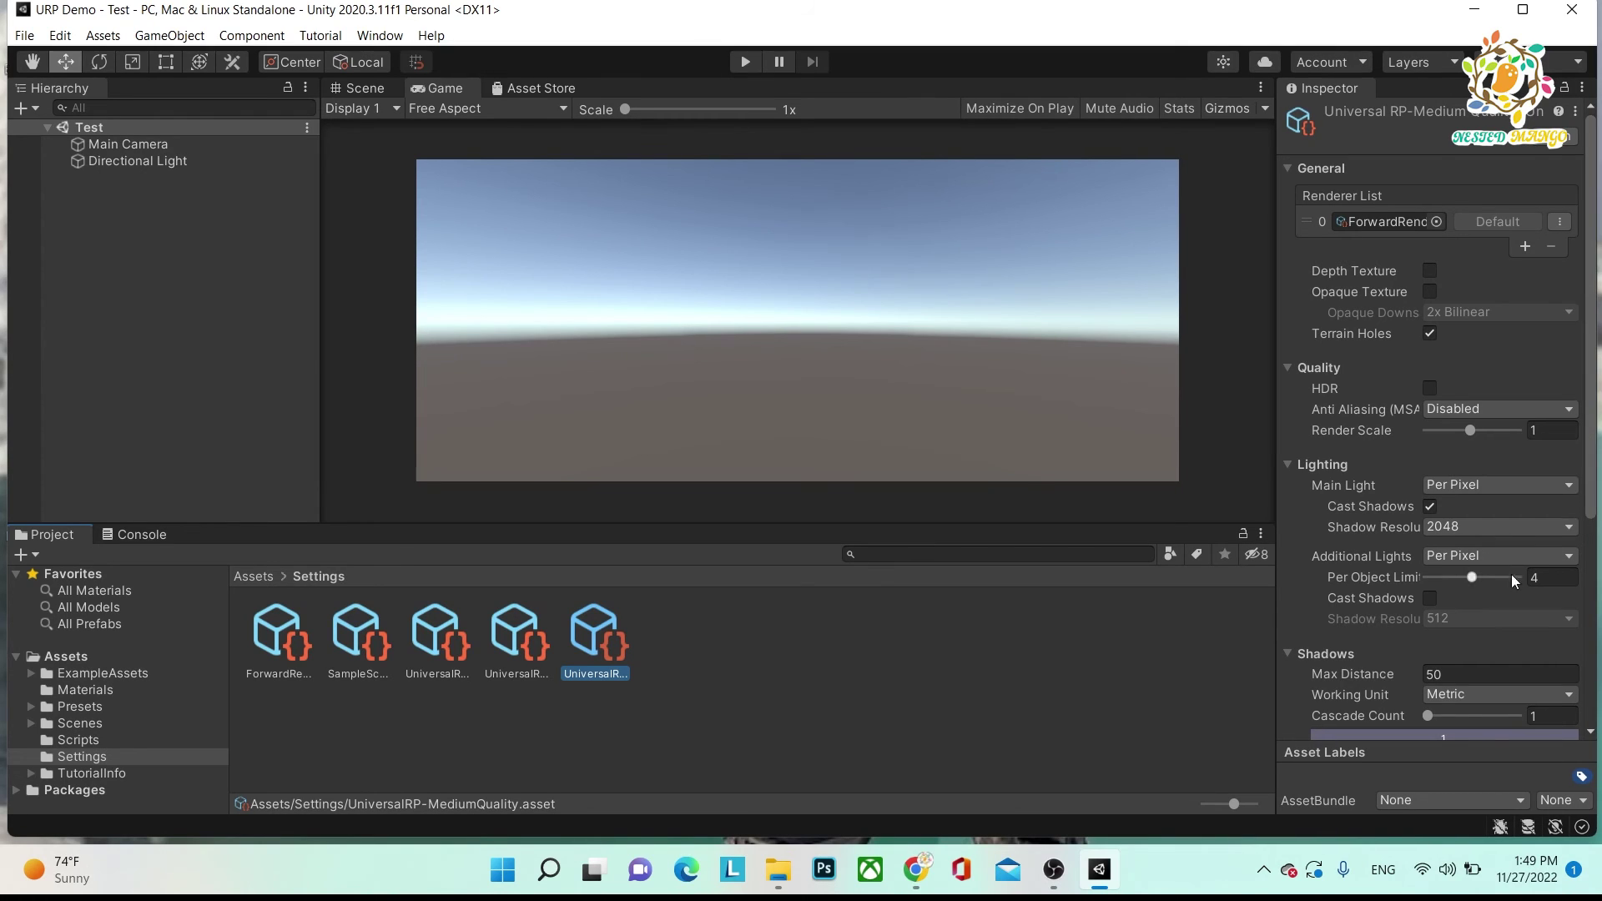